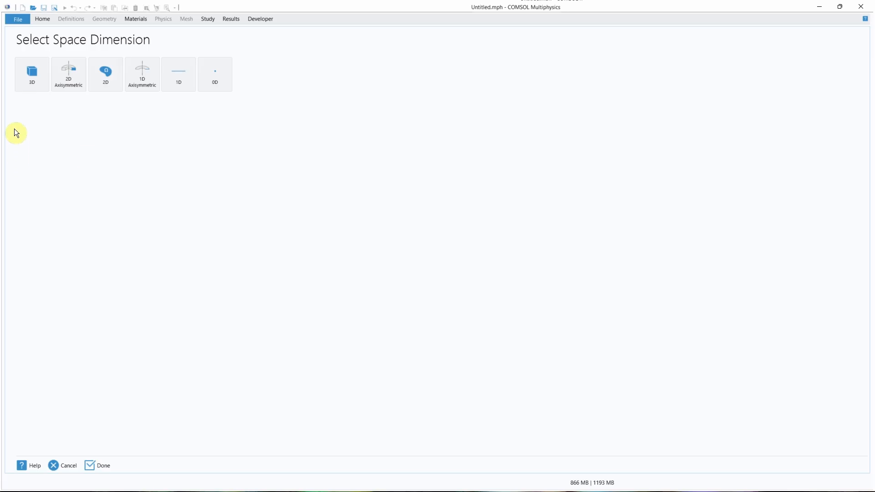
Step: Set up a 3D model and add the Wave Optics interface Electromagnetic Waves, Frequency Domain (ewfd)
{"action": "left_click", "coordinate": [31, 74]}
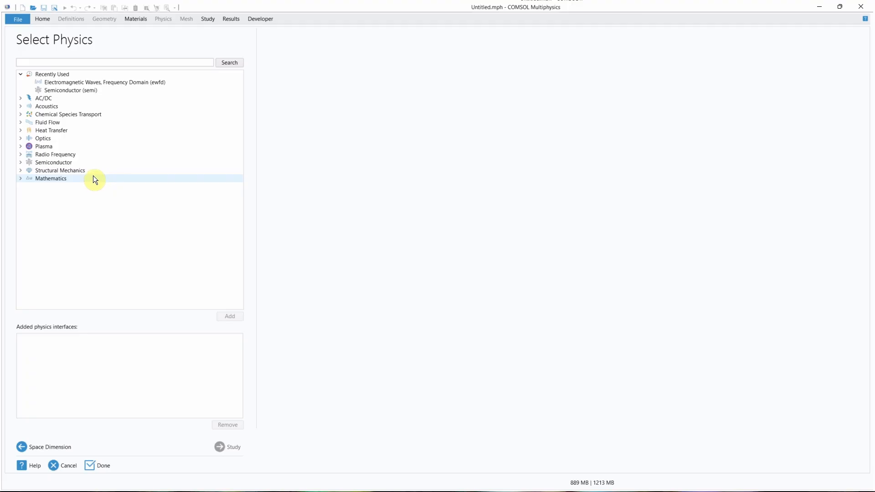
{"action": "left_click", "coordinate": [20, 138]}
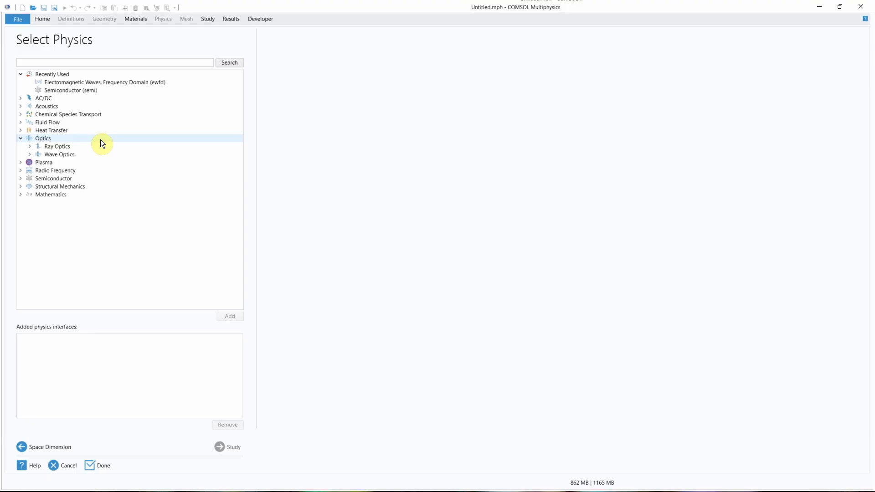
{"action": "left_click", "coordinate": [29, 156]}
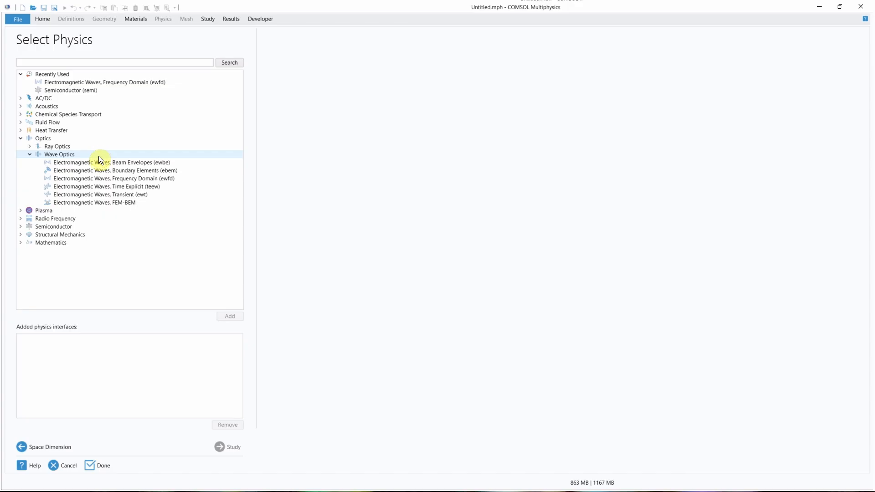
{"action": "left_click", "coordinate": [100, 180]}
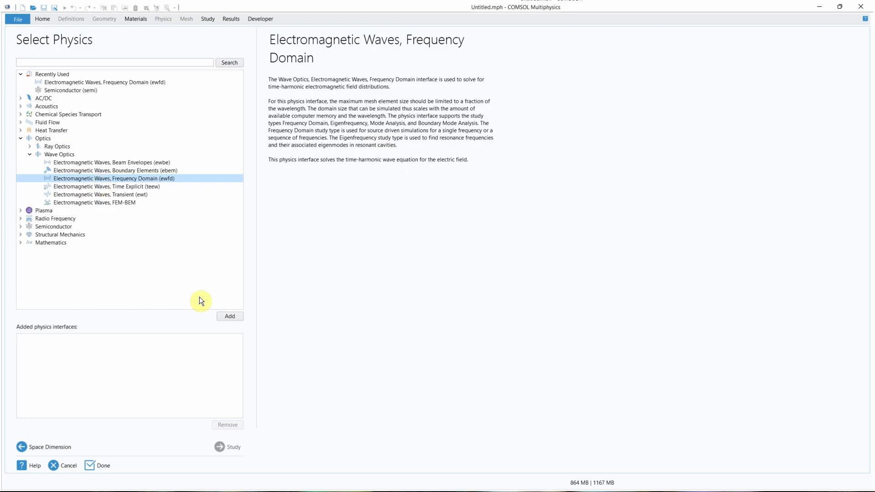
{"action": "left_click", "coordinate": [236, 318]}
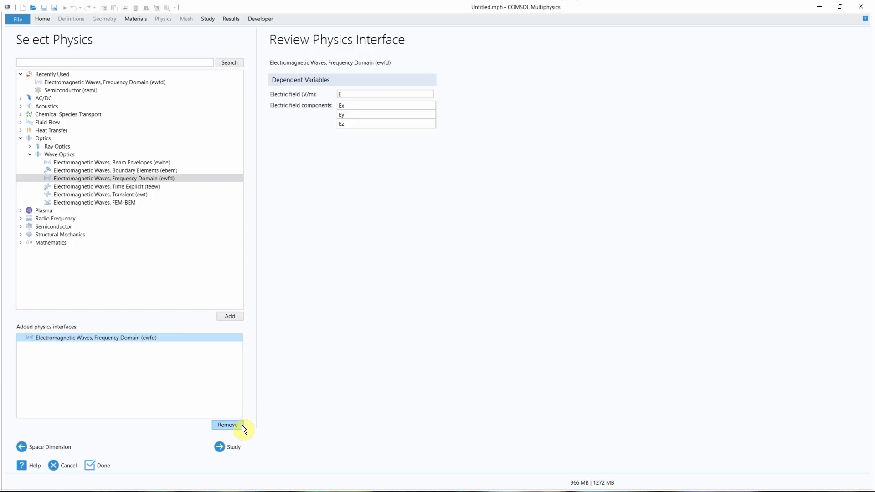
Step: Choose the Wavelength Domain preset study and finish the model setup
{"action": "left_click", "coordinate": [229, 450]}
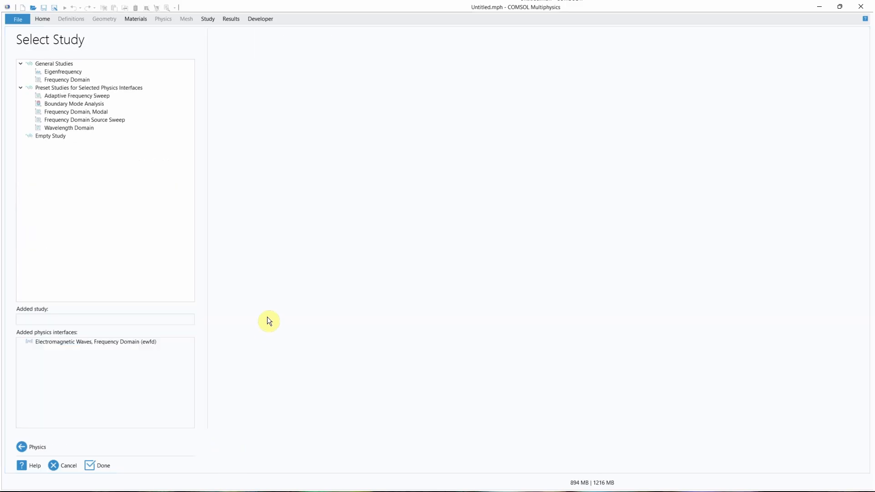
{"action": "left_click", "coordinate": [97, 129]}
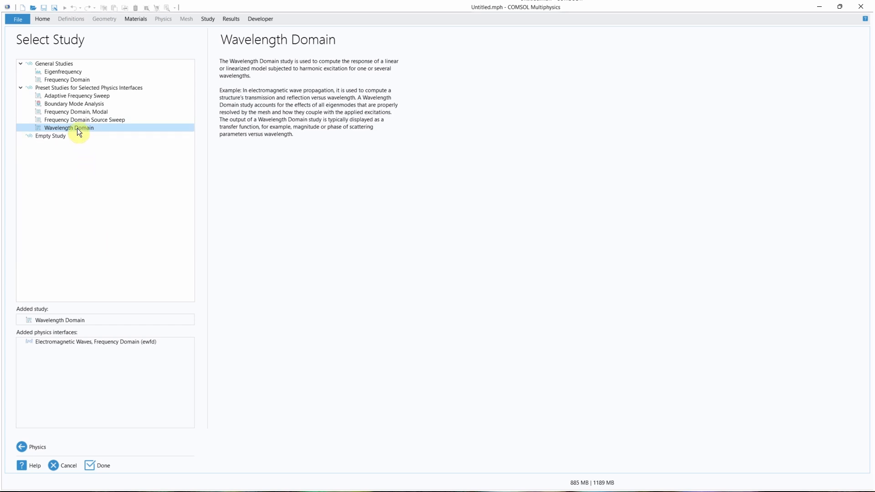
{"action": "left_click", "coordinate": [103, 465]}
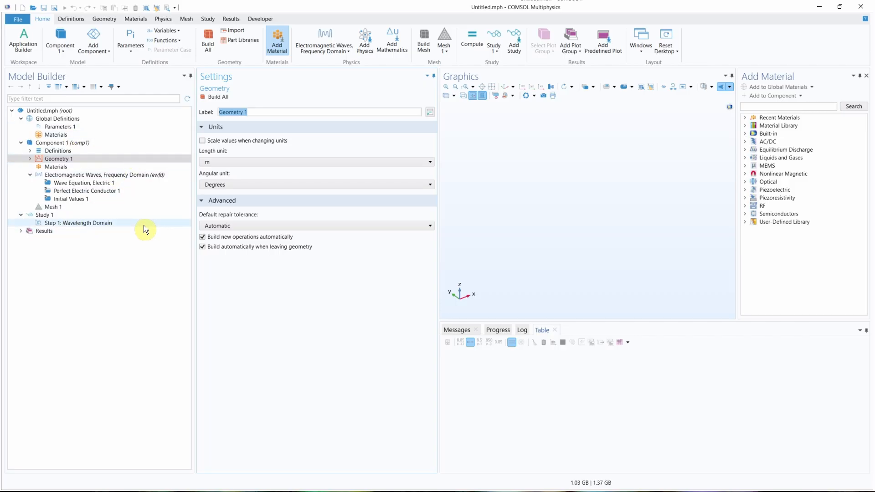
{"action": "left_click", "coordinate": [71, 19]}
{"action": "left_click", "coordinate": [105, 18]}
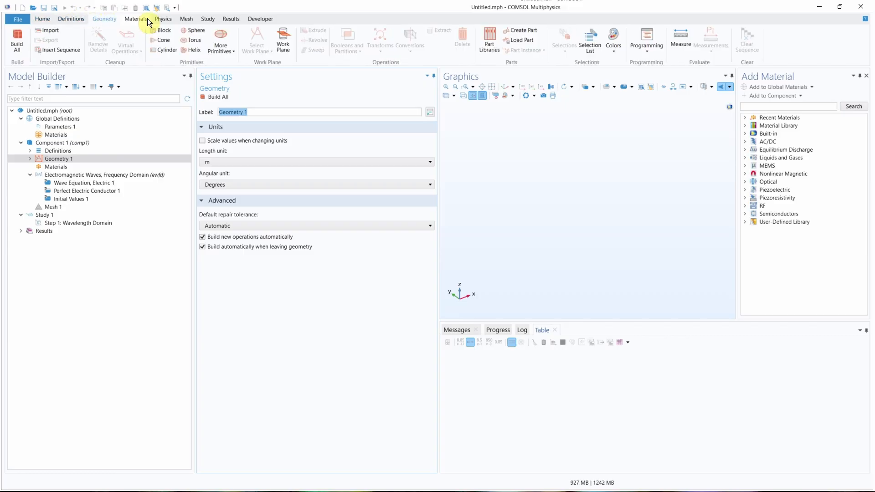
{"action": "left_click", "coordinate": [142, 19]}
{"action": "left_click", "coordinate": [168, 19]}
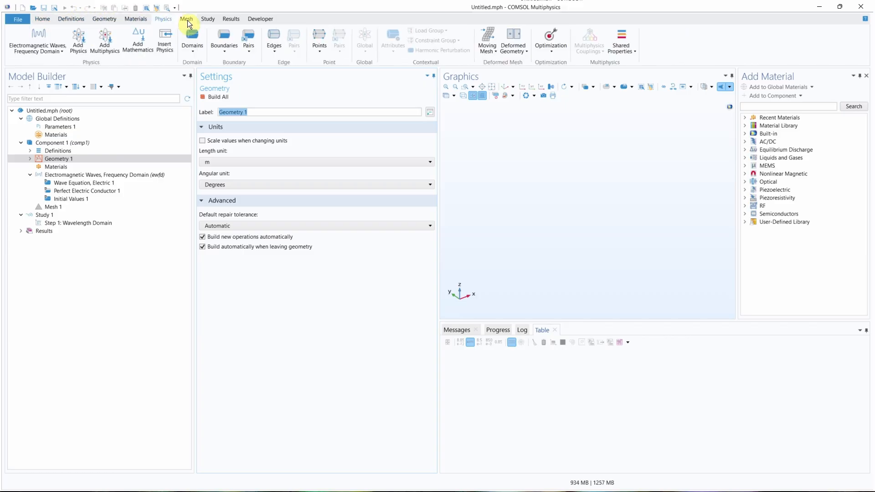
{"action": "left_click", "coordinate": [187, 20]}
{"action": "left_click", "coordinate": [78, 19]}
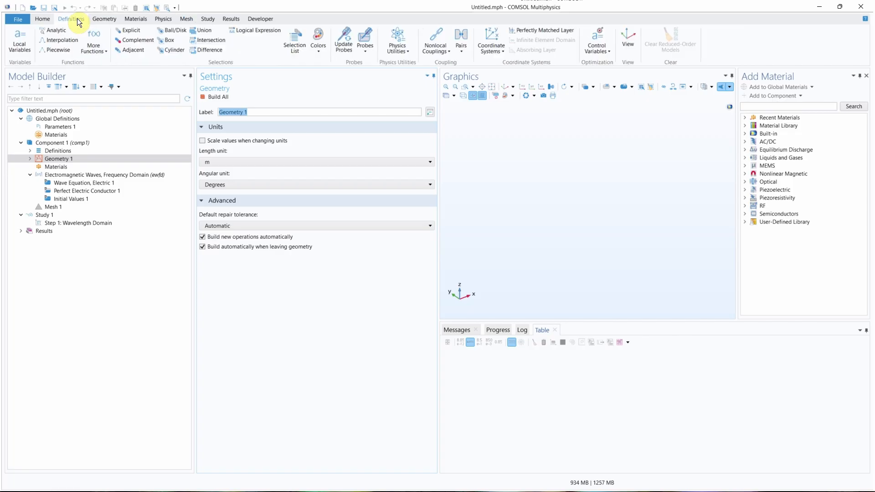
{"action": "left_click", "coordinate": [44, 20]}
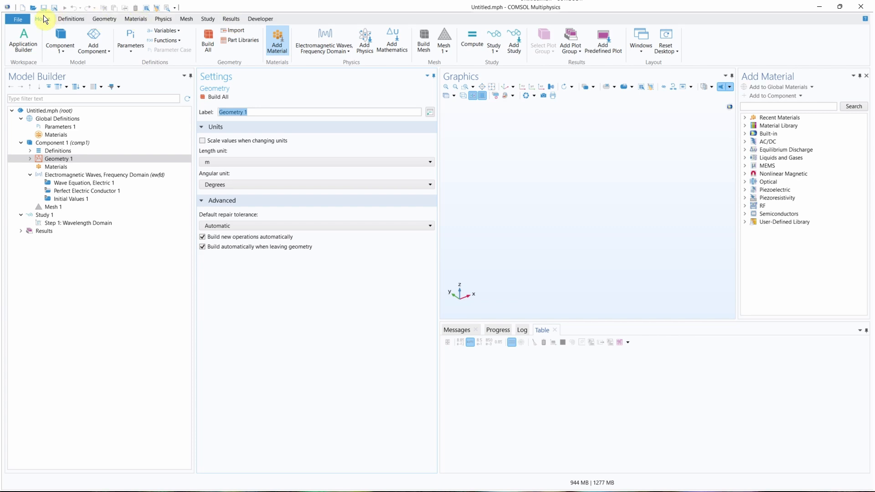
{"action": "left_click", "coordinate": [72, 18]}
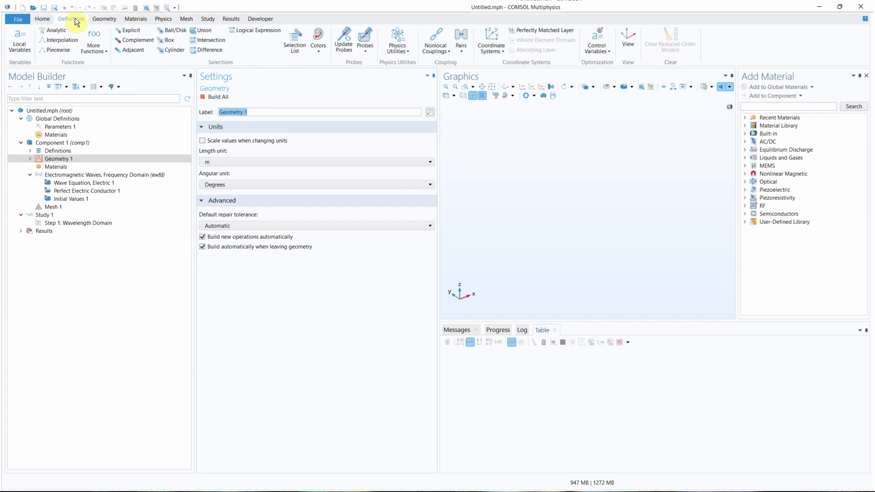
{"action": "left_click", "coordinate": [43, 19]}
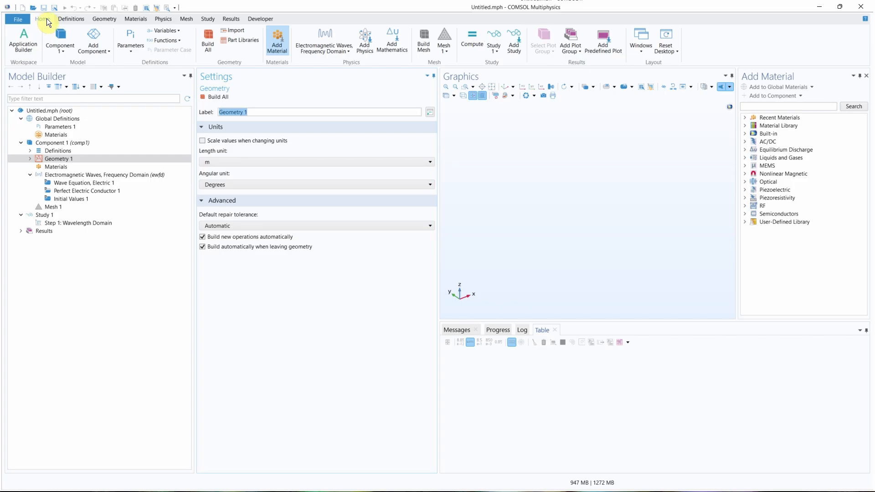
Step: Rename the component's geometry as MMunit and set its length unit to nm
{"action": "left_click", "coordinate": [45, 160]}
{"action": "left_click", "coordinate": [30, 159]}
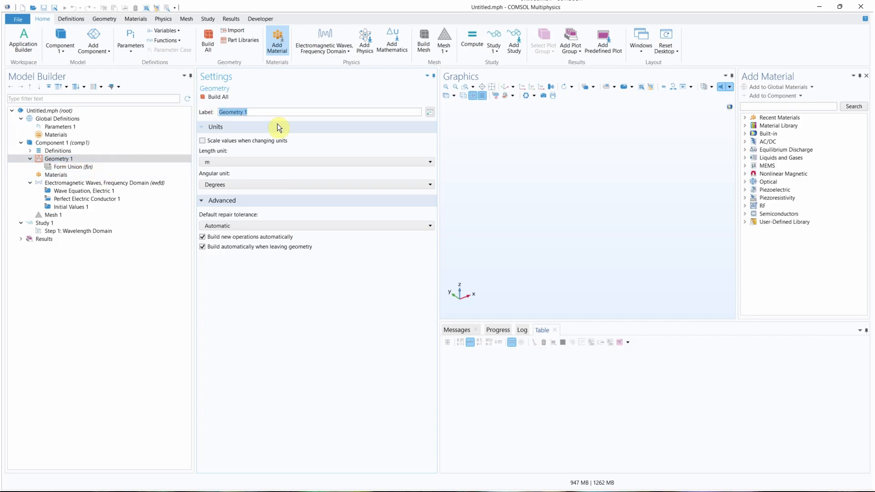
{"action": "triple_click", "coordinate": [277, 110]}
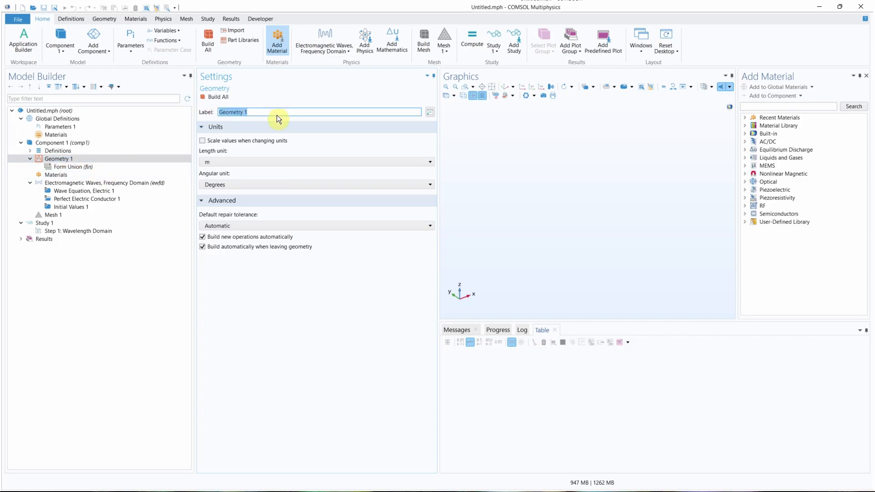
{"action": "type", "text": "MMunit"}
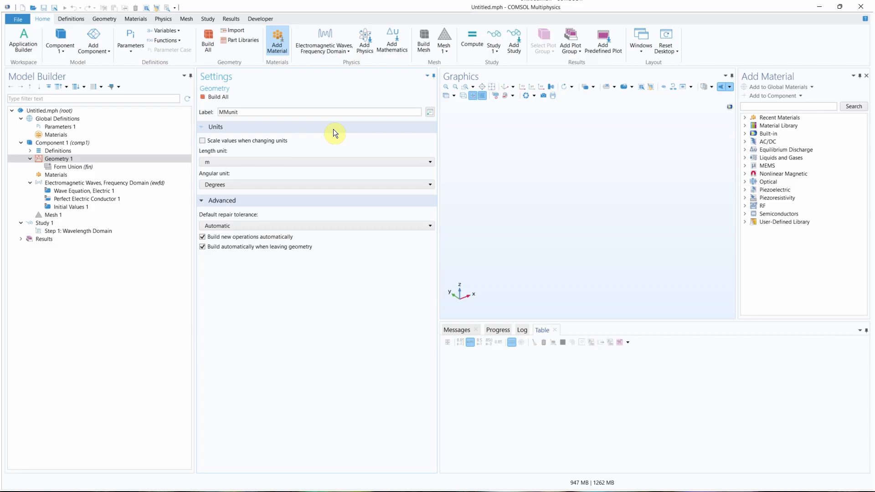
{"action": "left_click", "coordinate": [228, 162]}
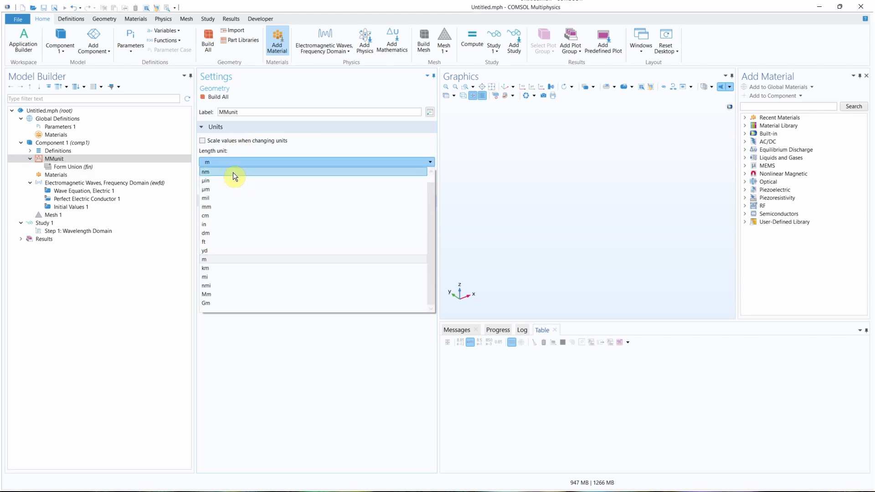
{"action": "left_click", "coordinate": [234, 172]}
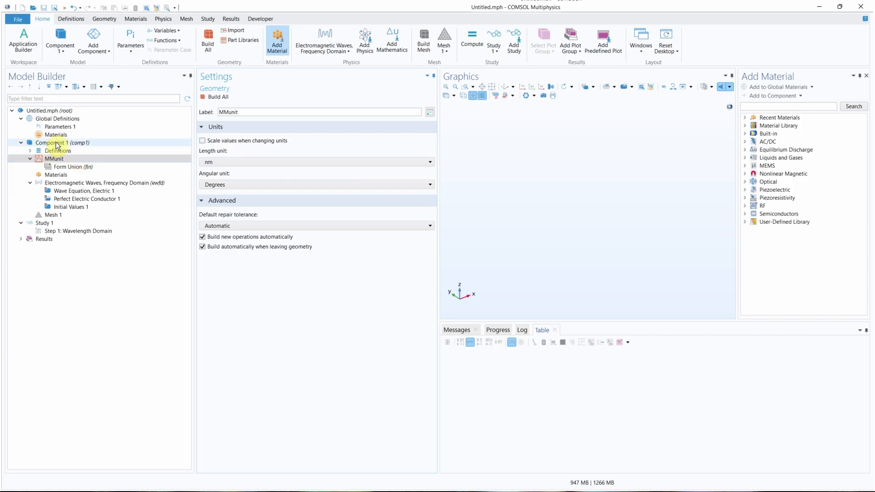
Step: Add a block with the default size and corner position to the geometry and build all objects
{"action": "left_click", "coordinate": [103, 18]}
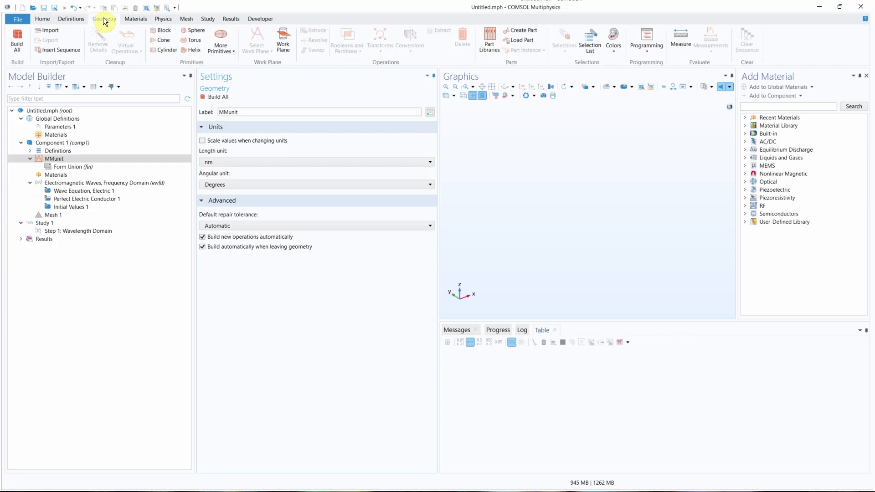
{"action": "left_click", "coordinate": [161, 33]}
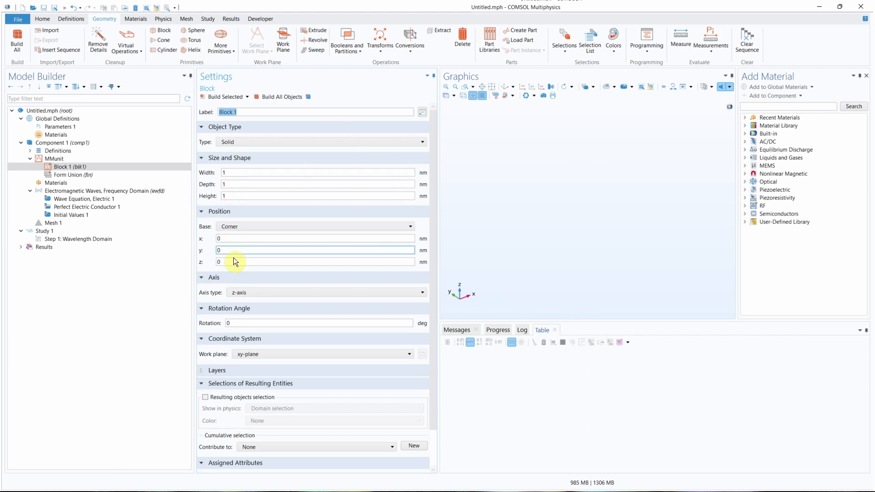
{"action": "left_click", "coordinate": [235, 238]}
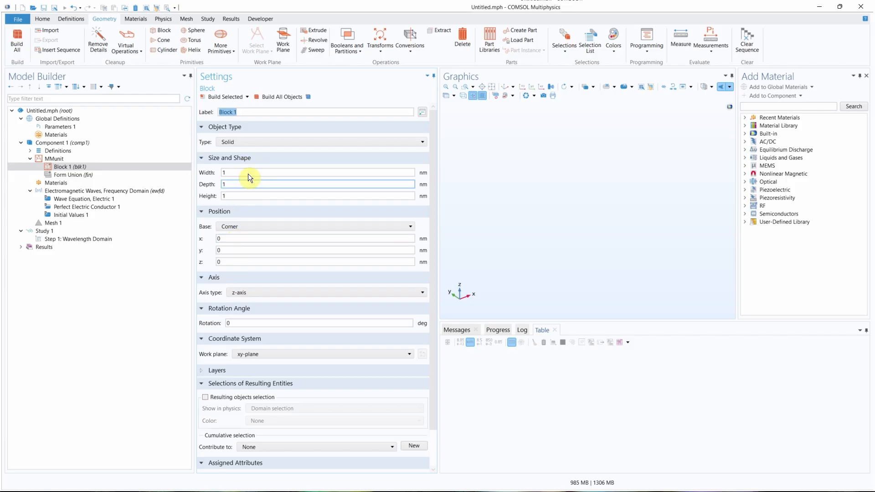
{"action": "left_click", "coordinate": [272, 97]}
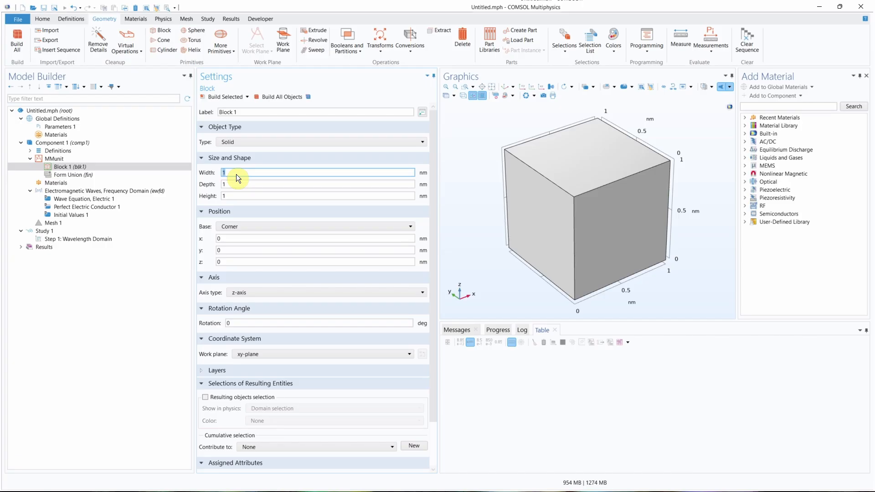
Step: Set the block's width to unitW, depth to unitL and height to diT
{"action": "type", "text": "unitW"}
{"action": "key", "text": "Tab"}
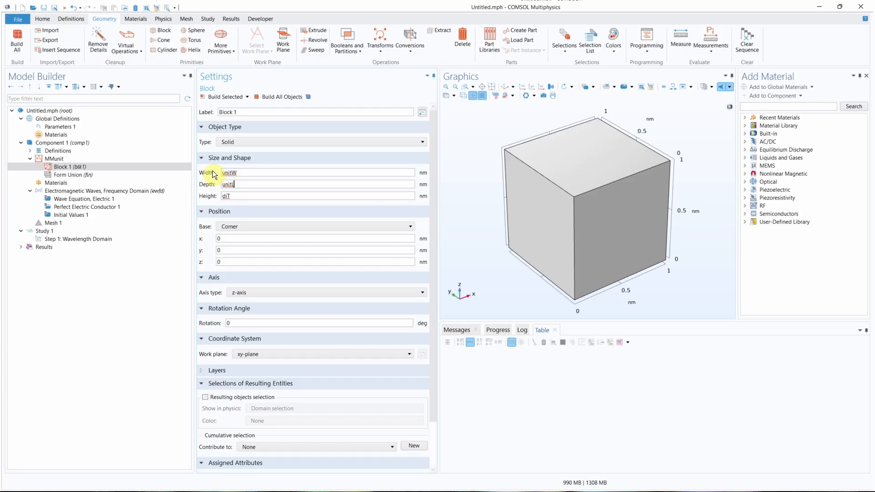
{"action": "left_click", "coordinate": [239, 184]}
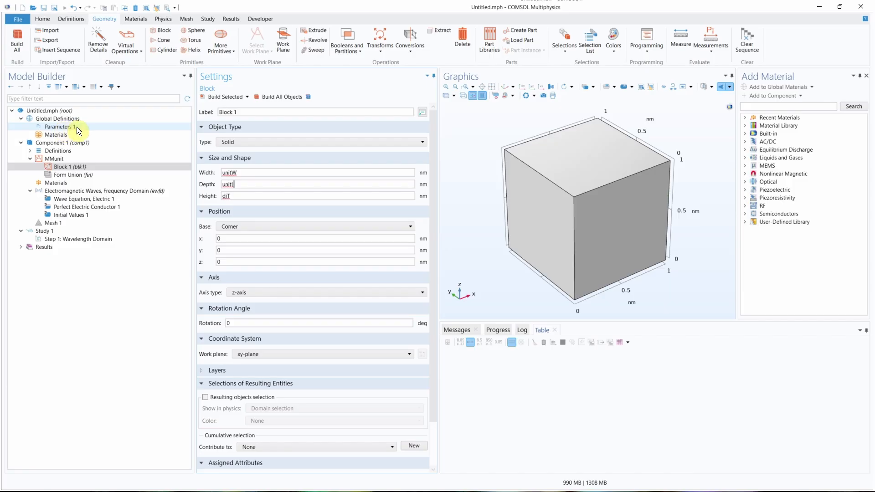
Step: Define the global parameter unitW as 300[nm] with the description "width of the unit cell"
{"action": "left_click", "coordinate": [76, 126]}
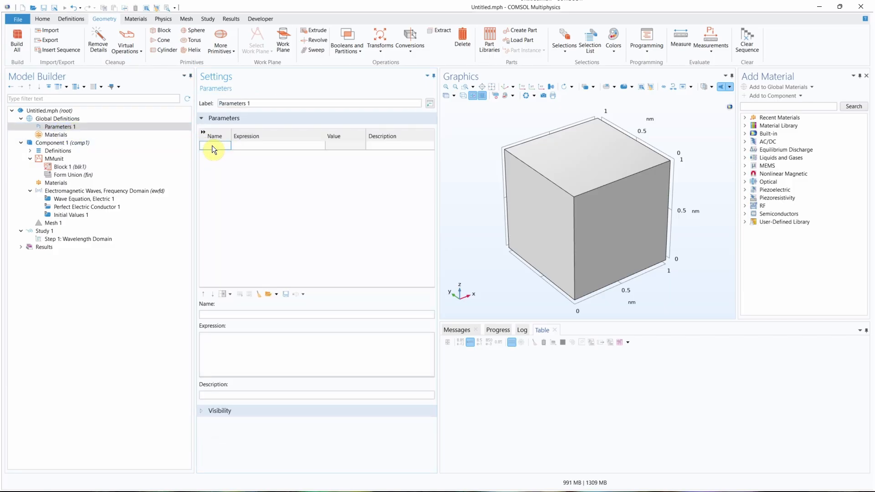
{"action": "type", "text": "unitW"}
{"action": "key", "text": "Tab"}
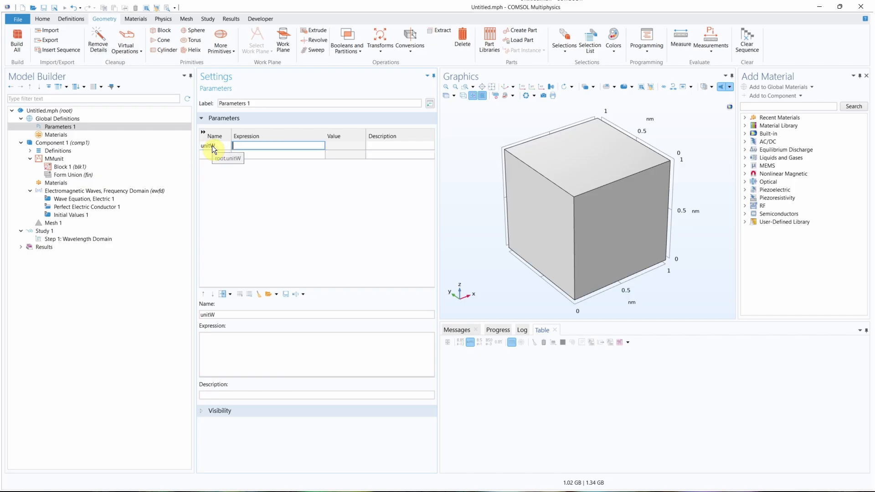
{"action": "type", "text": "300[nm]"}
{"action": "key", "text": "Tab"}
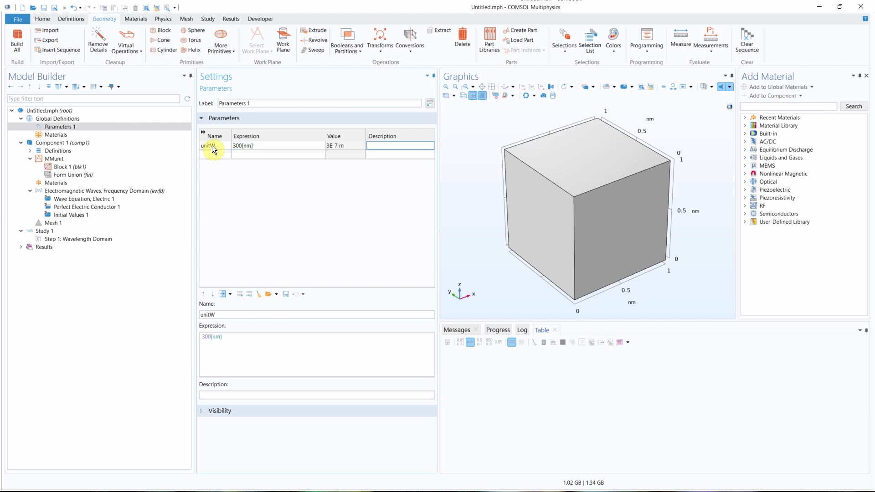
{"action": "type", "text": "width of the unit cell"}
Step: Define the global parameter unitL with the expression unitW and the description "length of the unit cell"
{"action": "left_click", "coordinate": [212, 154]}
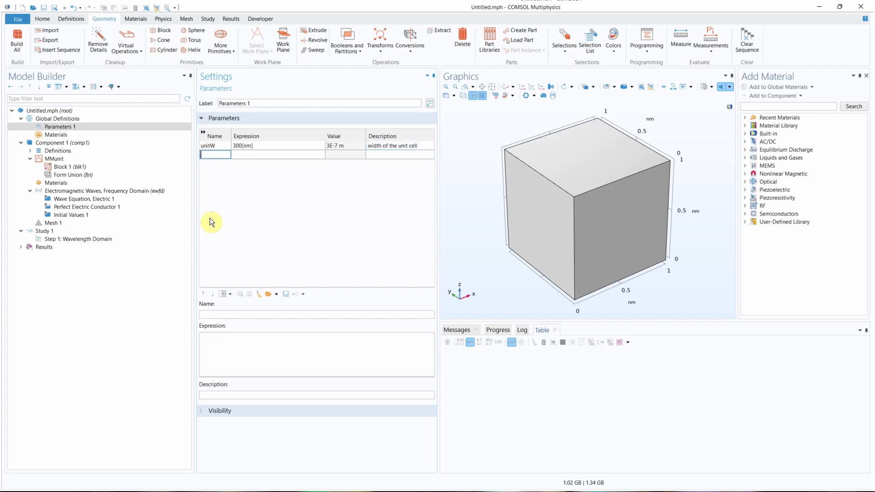
{"action": "type", "text": "unitL"}
{"action": "key", "text": "Tab"}
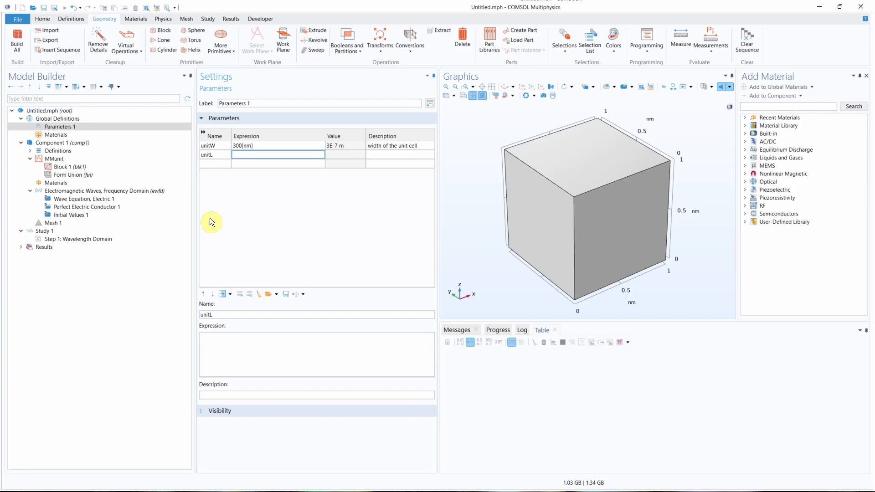
{"action": "type", "text": "unitW"}
{"action": "key", "text": "Tab"}
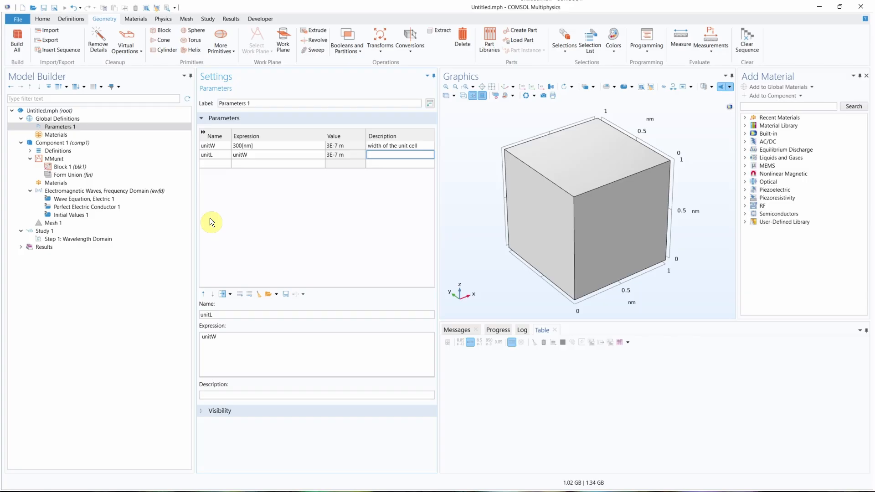
{"action": "type", "text": "length of the unit cell"}
{"action": "key", "text": "Tab"}
Step: Define the global parameter diT as 80[nm] with the description "thickness of dielectric"
{"action": "type", "text": "diT"}
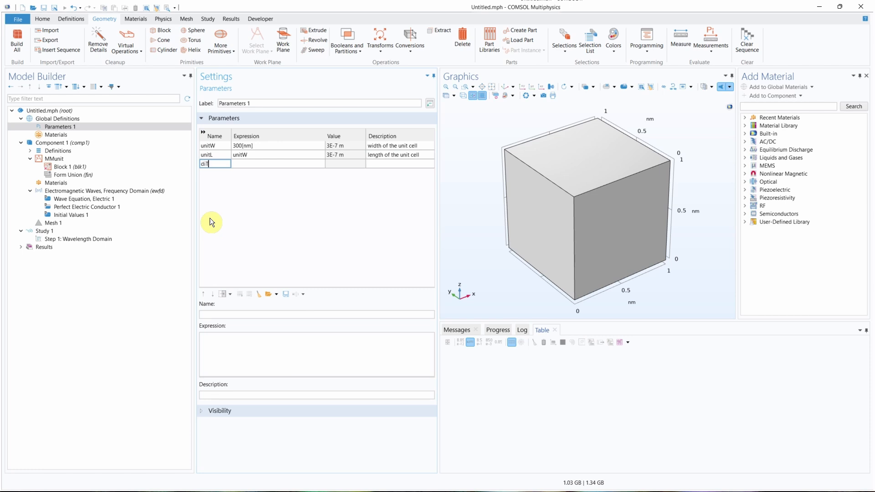
{"action": "key", "text": "Tab"}
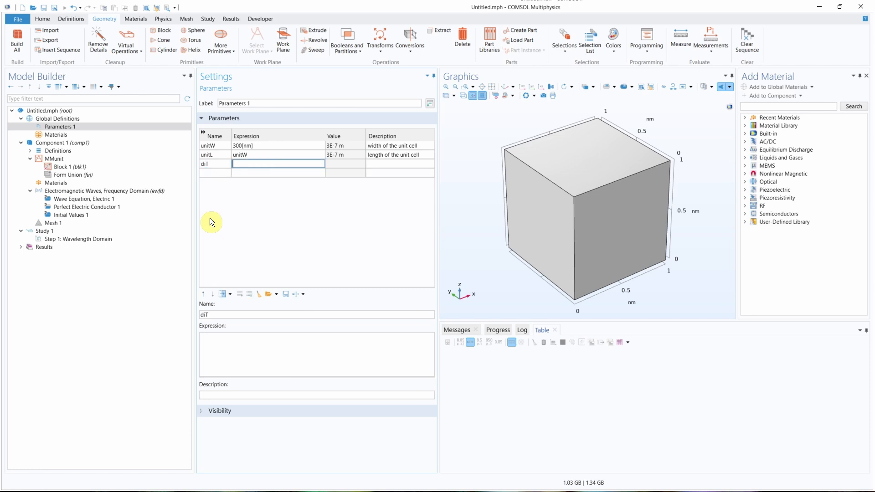
{"action": "type", "text": "80[nm]"}
{"action": "key", "text": "Tab"}
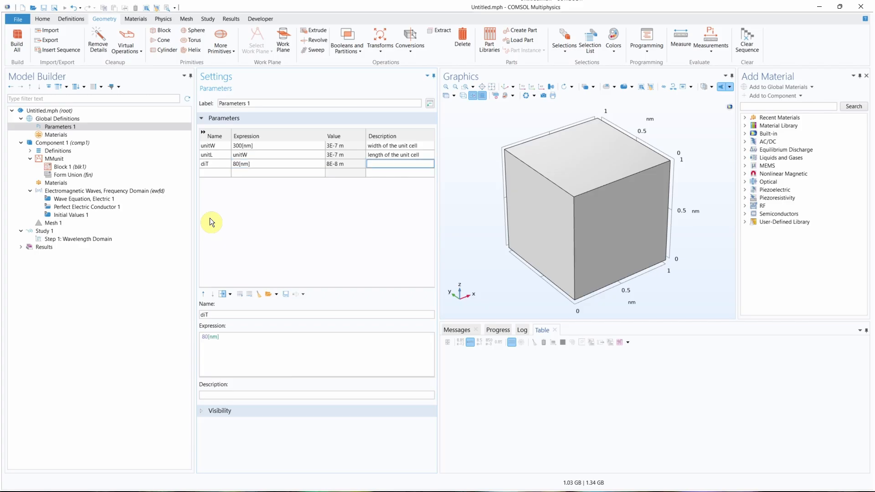
{"action": "type", "text": "thickness of dielectric"}
{"action": "key", "text": "Tab"}
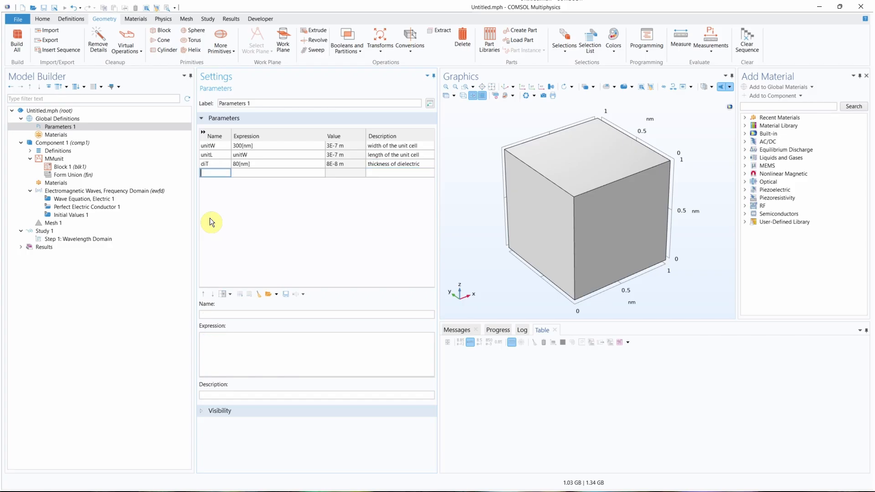
Step: Define the global parameter mT as 50[nm] with the description "thickness of top metal layer"
{"action": "type", "text": "mT"}
{"action": "key", "text": "Tab"}
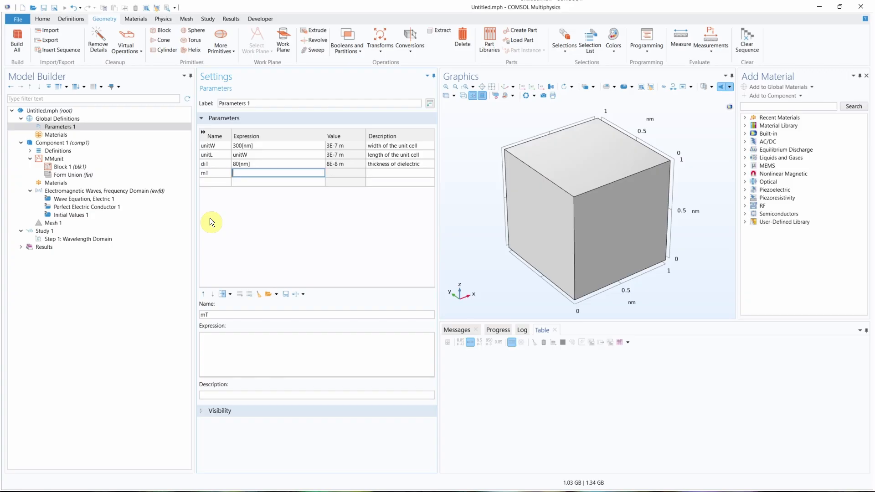
{"action": "type", "text": "50[nm]"}
{"action": "key", "text": "Tab"}
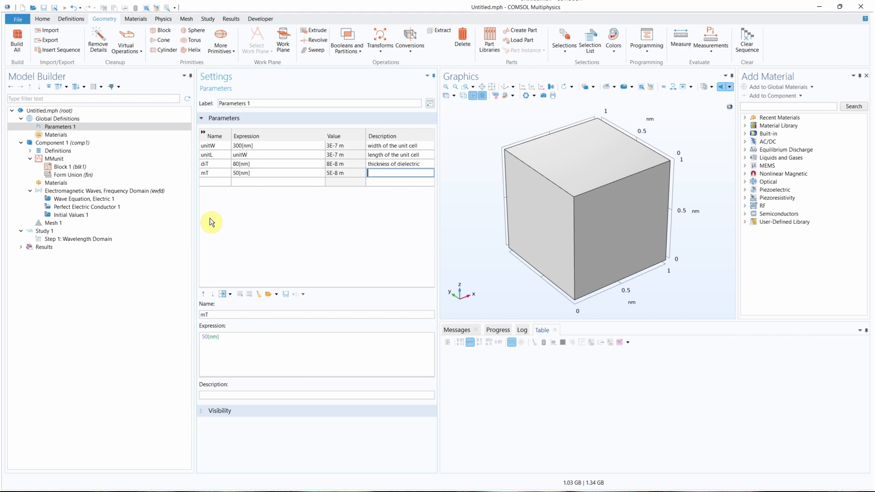
{"action": "type", "text": "thickness of top metal layer"}
{"action": "key", "text": "Return"}
{"action": "key", "text": "Tab"}
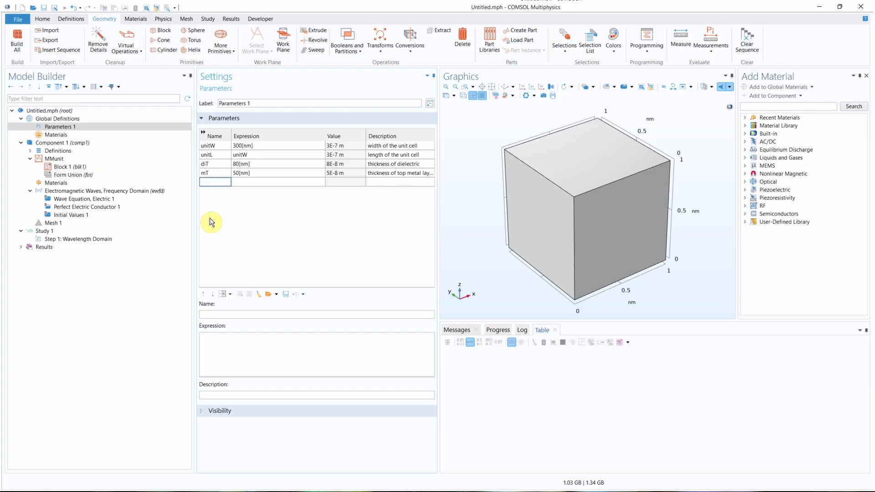
Step: Define the global parameter mRad as 100[nm] with the description "radius of top cylinder"
{"action": "type", "text": "mRad"}
{"action": "key", "text": "Tab"}
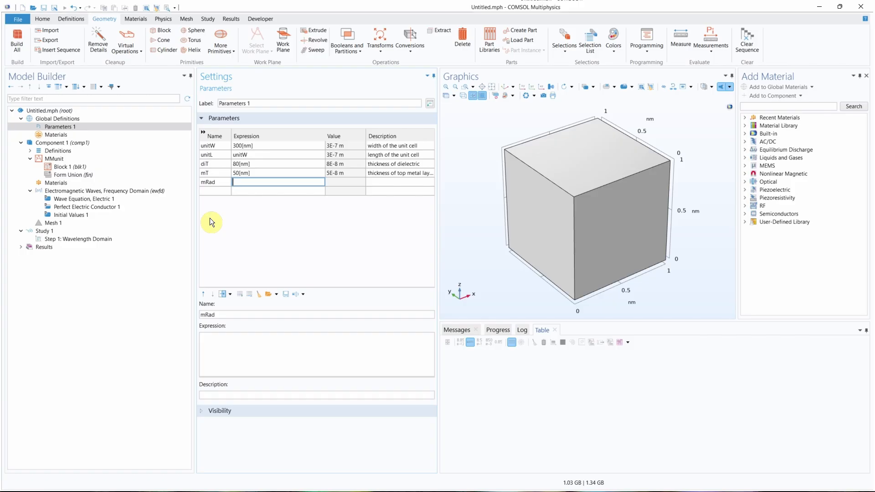
{"action": "type", "text": "100[nm]"}
{"action": "key", "text": "Tab"}
{"action": "type", "text": "radiu"}
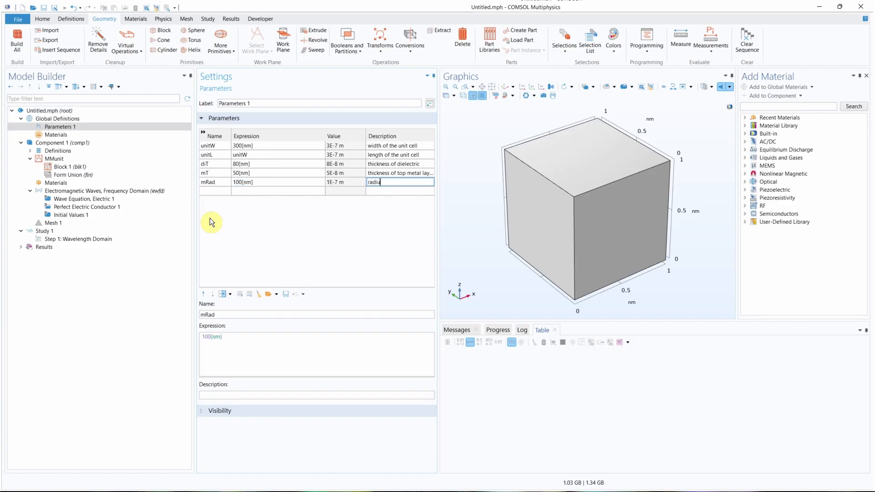
{"action": "type", "text": "s of top cylinder"}
{"action": "key", "text": "Tab"}
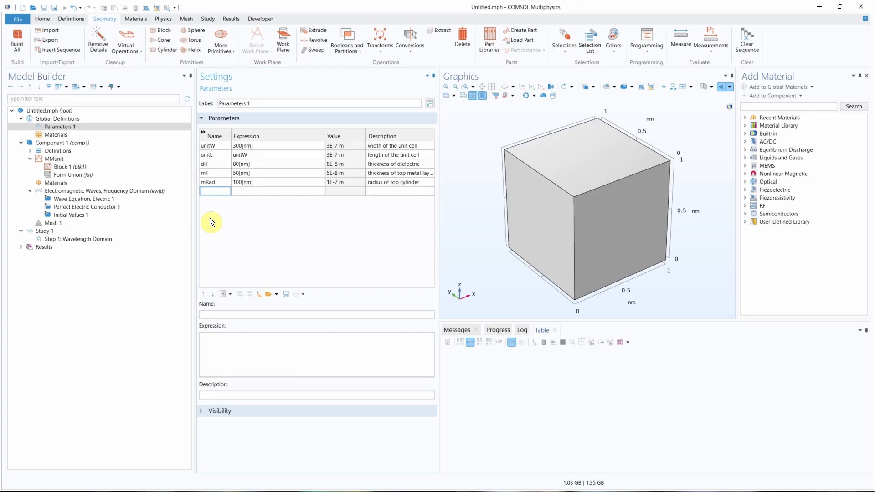
Step: Define the global parameter air with the expression lamb*3 and the description "air block height"
{"action": "type", "text": "air"}
{"action": "key", "text": "Tab"}
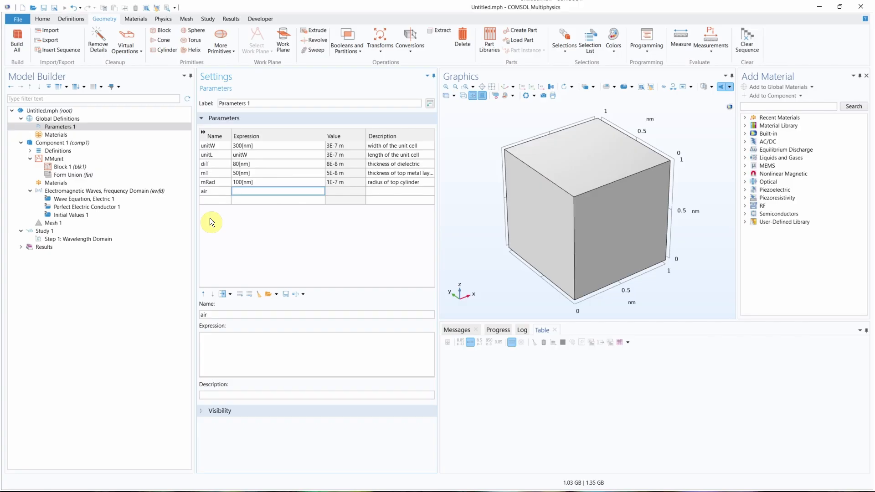
{"action": "type", "text": "lamb"}
{"action": "type", "text": "*3"}
{"action": "key", "text": "Tab"}
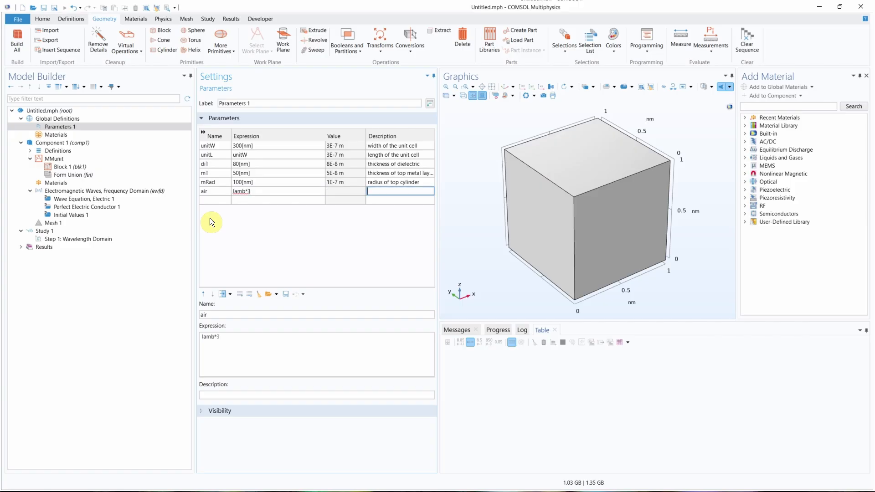
{"action": "type", "text": "air block height"}
{"action": "key", "text": "Tab"}
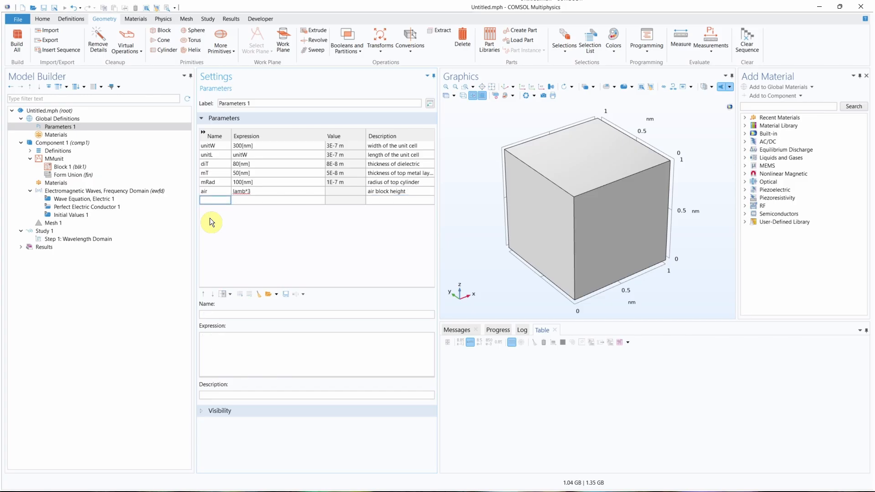
Step: Define the global parameter lamb as 600[nm] with the description "target wavelength"
{"action": "type", "text": "lamb"}
{"action": "key", "text": "Tab"}
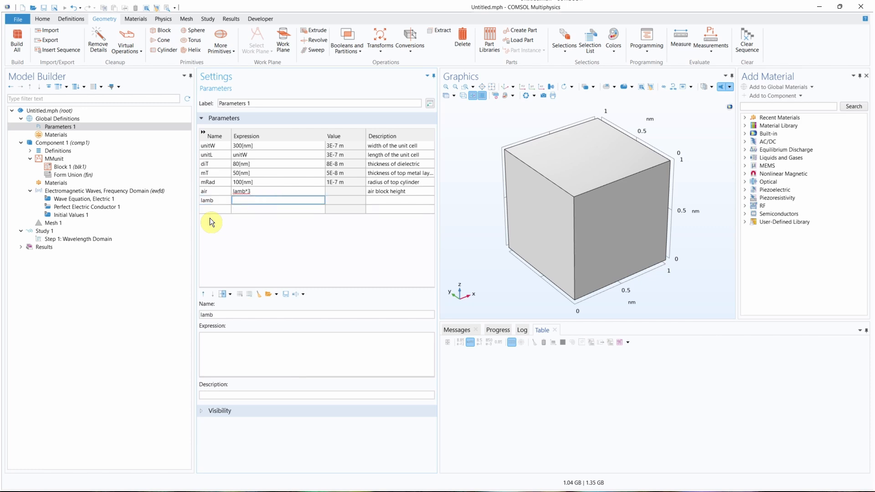
{"action": "type", "text": "600[nm]"}
{"action": "key", "text": "Tab"}
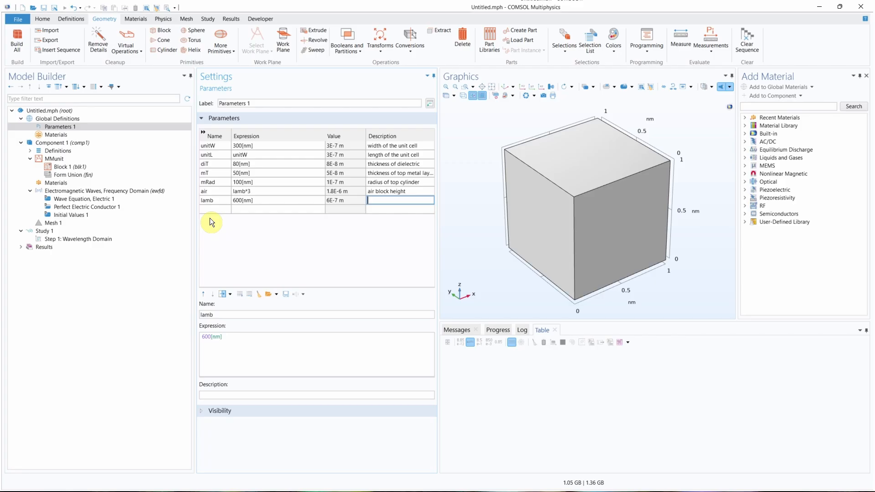
{"action": "type", "text": "target wavelength"}
{"action": "key", "text": "Return"}
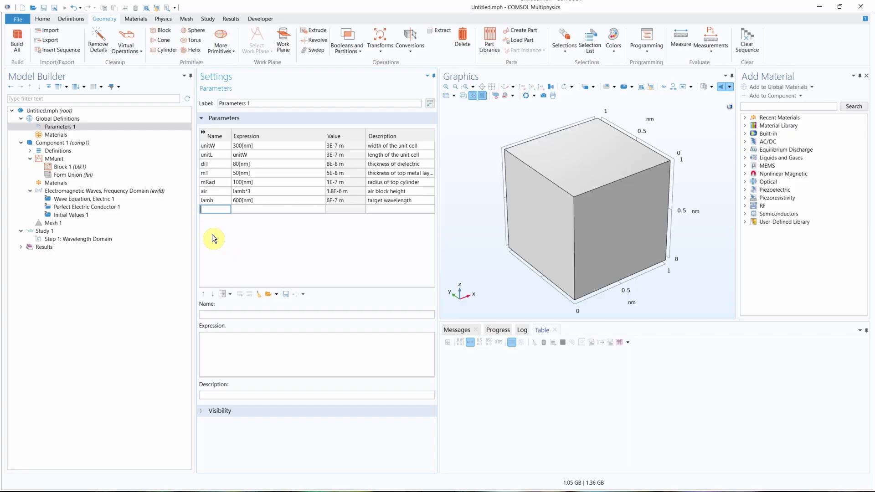
Step: Label the geometry's block "dielectric layer"
{"action": "left_click", "coordinate": [64, 170]}
{"action": "left_click", "coordinate": [277, 112]}
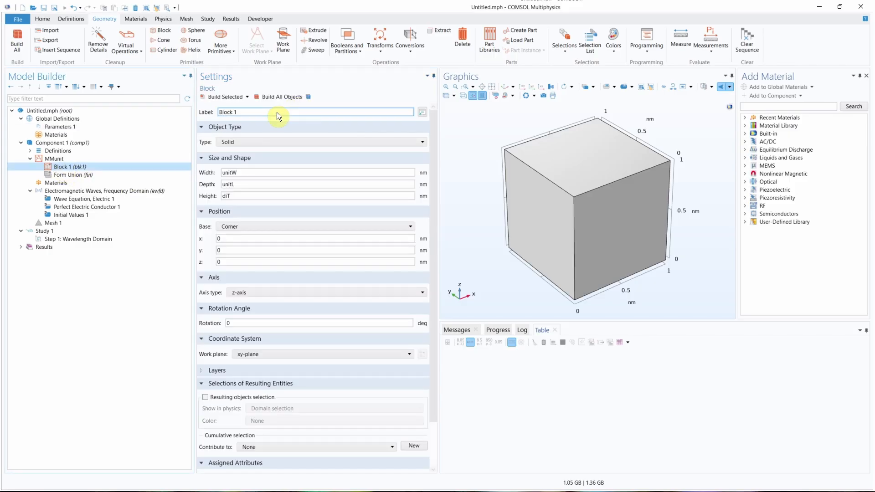
{"action": "left_click_drag", "start_coordinate": [277, 112], "coordinate": [180, 104]}
{"action": "type", "text": "diel"}
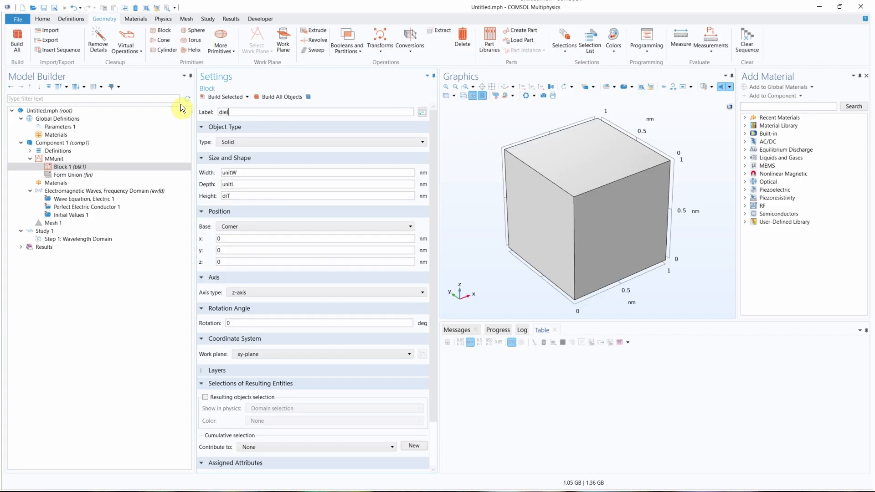
{"action": "type", "text": "ectric layer"}
Step: Build all geometry objects and fit the parametric dielectric block in the view
{"action": "left_click", "coordinate": [282, 157]}
{"action": "left_click", "coordinate": [228, 157]}
{"action": "left_click", "coordinate": [269, 97]}
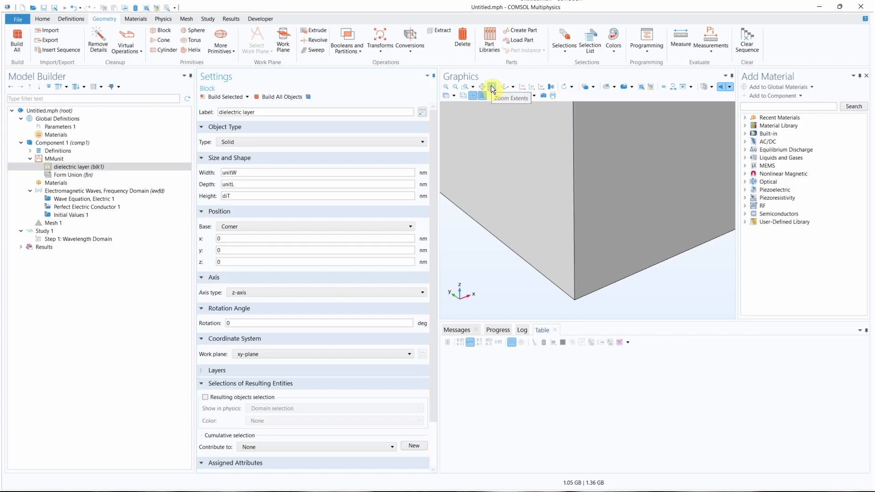
{"action": "left_click", "coordinate": [492, 87]}
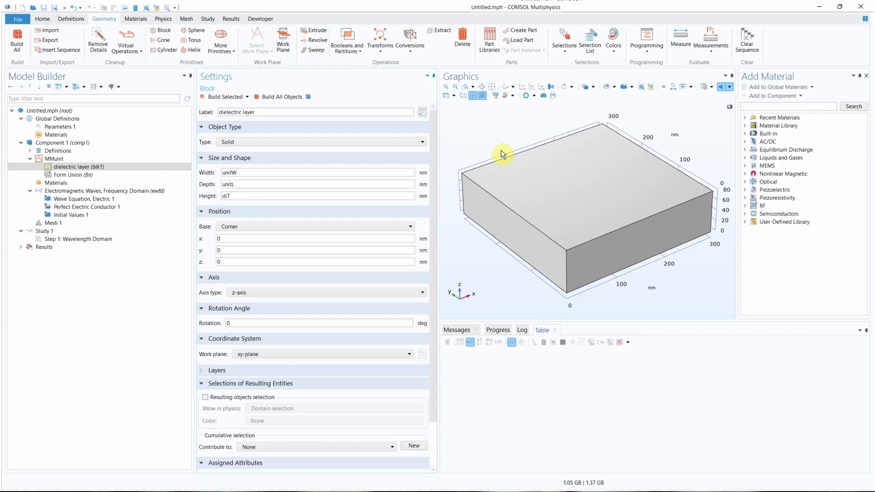
{"action": "left_click", "coordinate": [552, 181]}
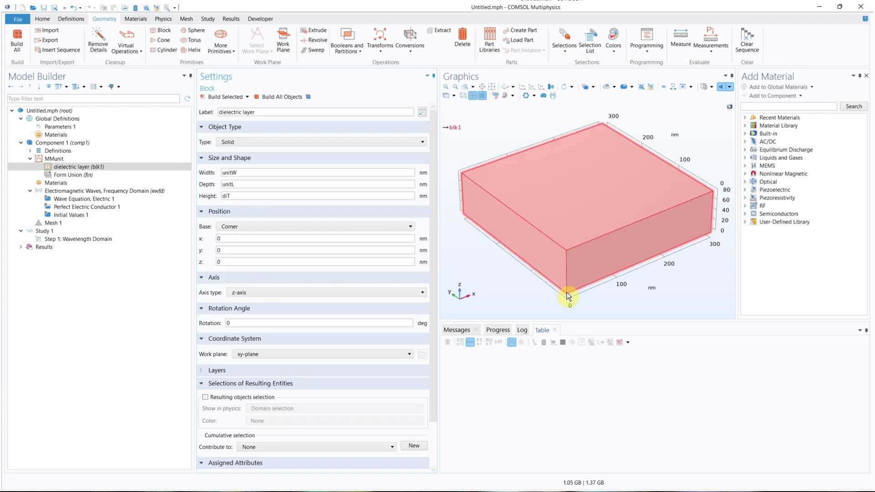
Step: Try positioning the dielectric layer by its Center base and rebuild the geometry
{"action": "left_click", "coordinate": [390, 225]}
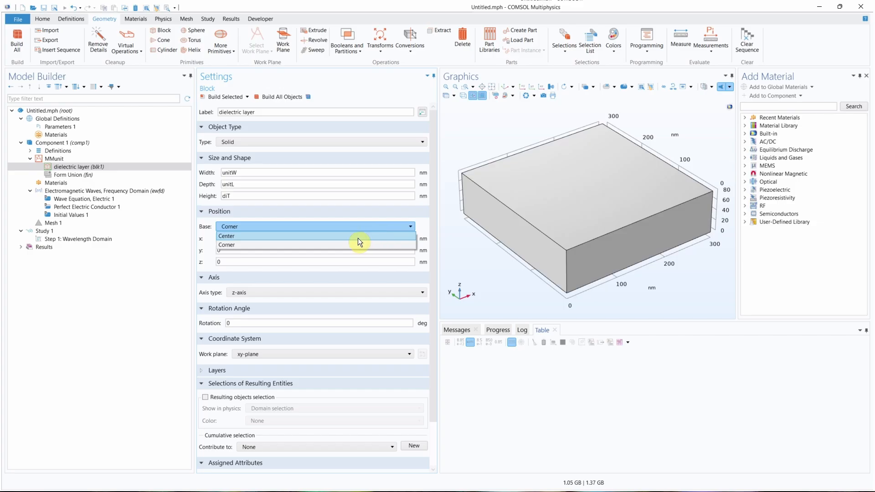
{"action": "left_click", "coordinate": [358, 236]}
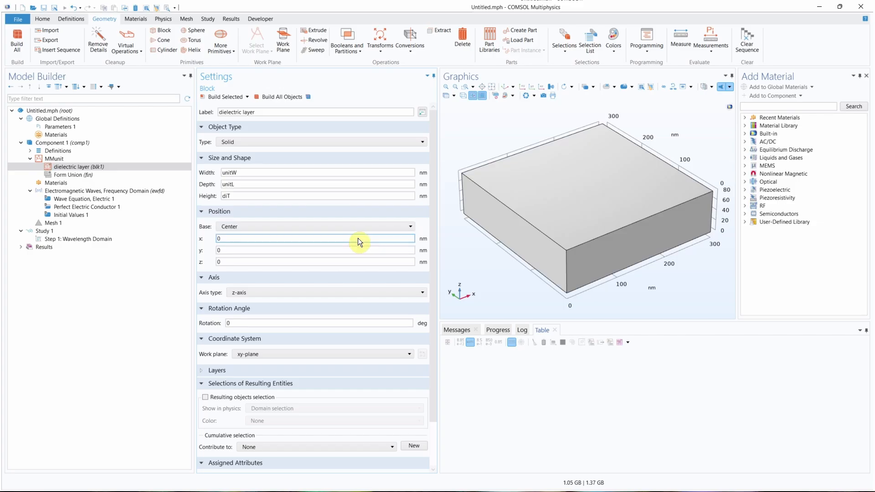
{"action": "left_click", "coordinate": [264, 100]}
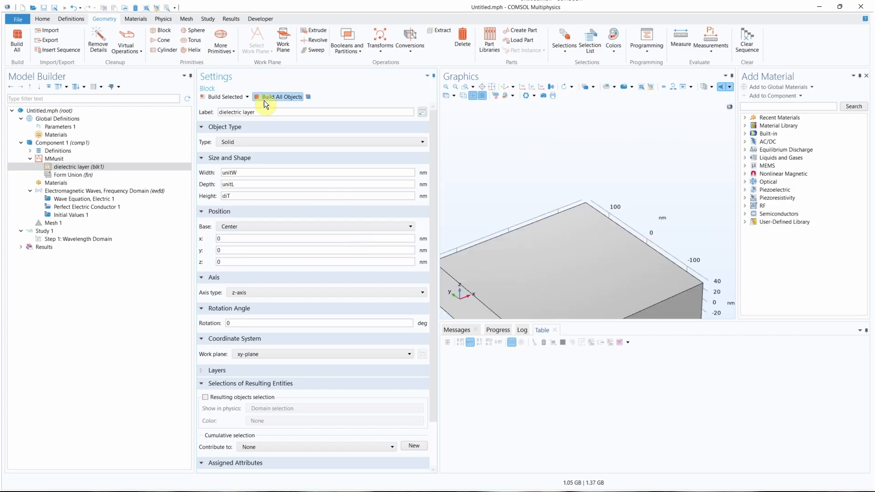
{"action": "left_click", "coordinate": [492, 87]}
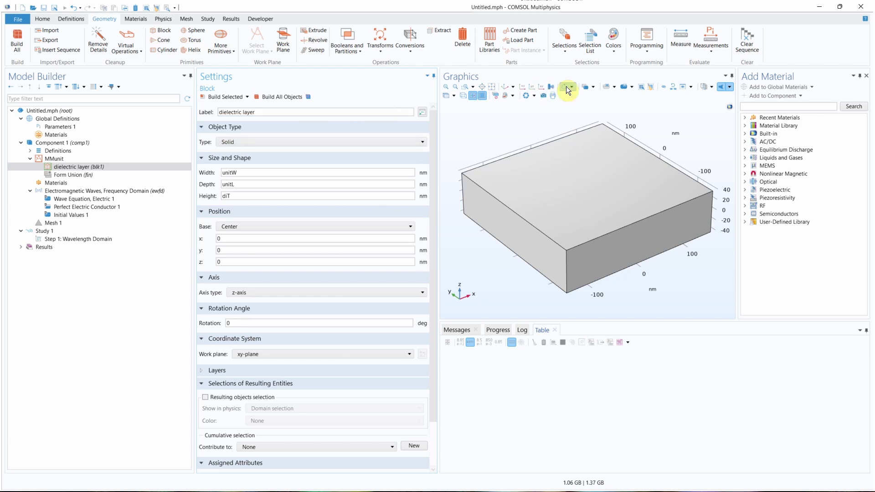
Step: Return the dielectric layer's position base to Corner and rebuild the geometry
{"action": "left_click", "coordinate": [336, 224]}
{"action": "left_click", "coordinate": [324, 244]}
{"action": "left_click", "coordinate": [282, 96]}
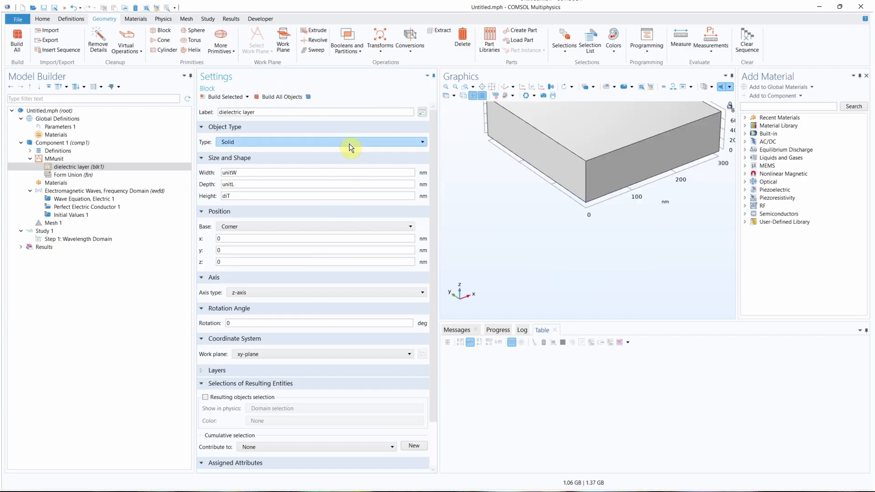
{"action": "left_click", "coordinate": [493, 89]}
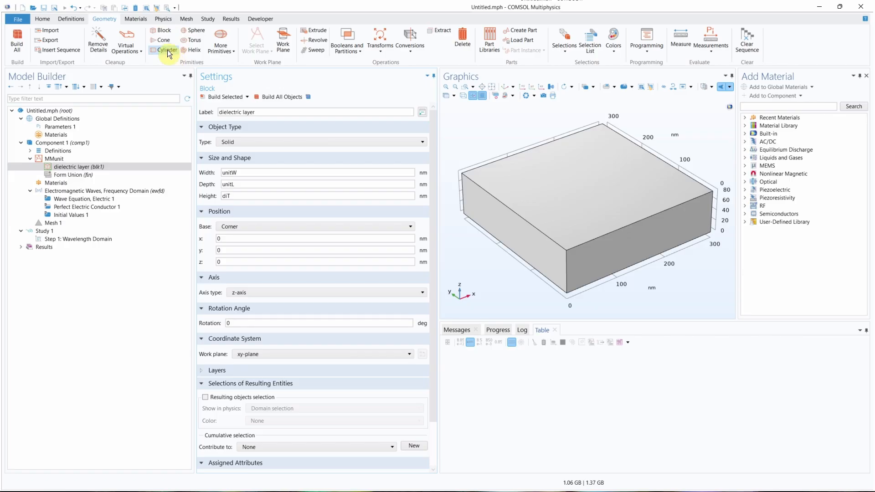
Step: Add a cylinder to the MMunit geometry with radius mRad and height mT
{"action": "right_click", "coordinate": [49, 157]}
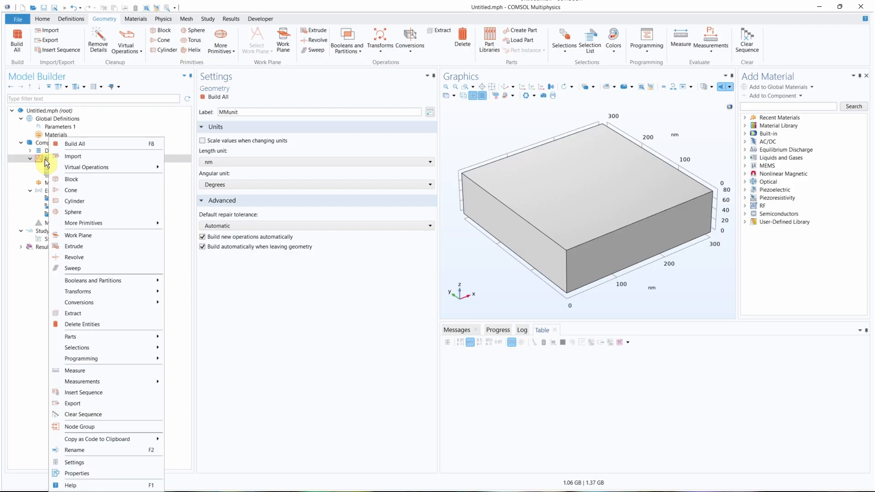
{"action": "mouse_move", "coordinate": [98, 223]}
{"action": "left_click", "coordinate": [94, 202]}
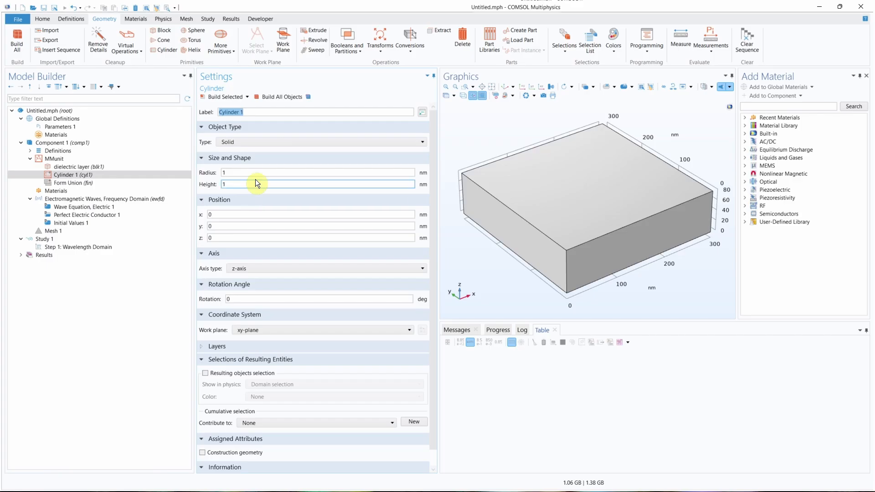
{"action": "left_click", "coordinate": [248, 174]}
{"action": "double_click", "coordinate": [248, 175]}
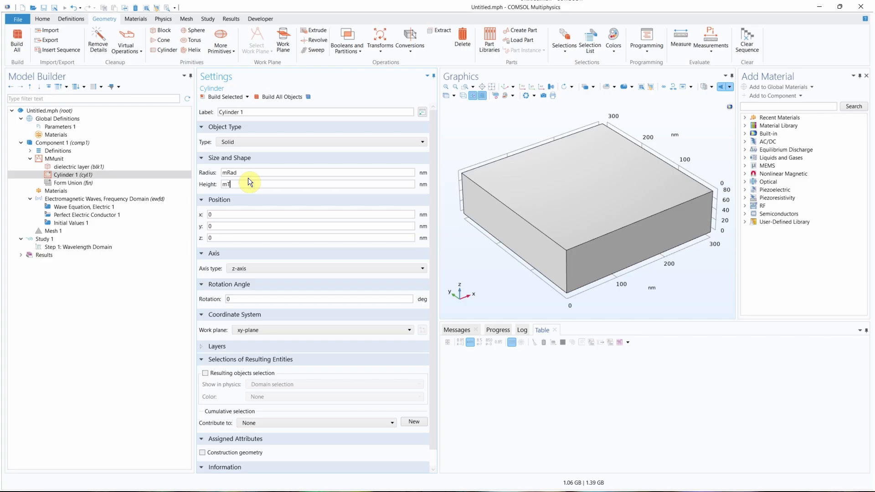
{"action": "key", "text": "Tab"}
{"action": "key", "text": "Tab"}
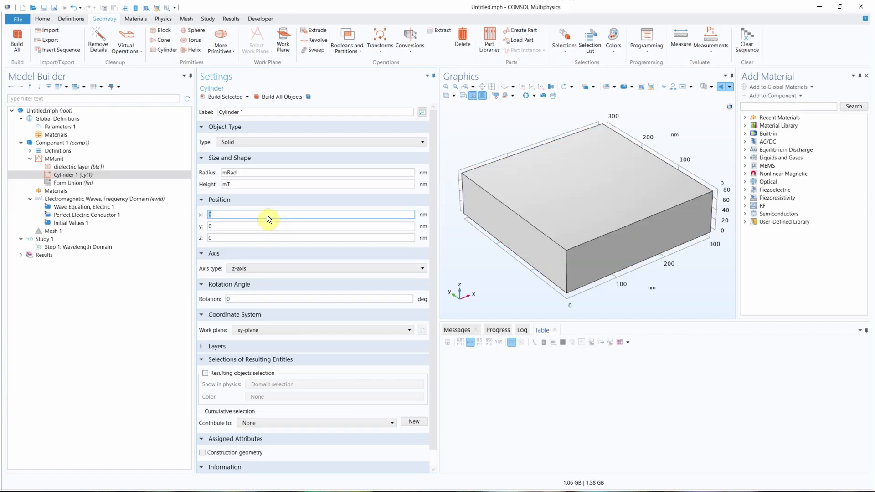
Step: Position the cylinder at x unitW/2, y unitL/2 and z diT, and build all objects
{"action": "type", "text": "unitW/2"}
{"action": "left_click", "coordinate": [283, 237]}
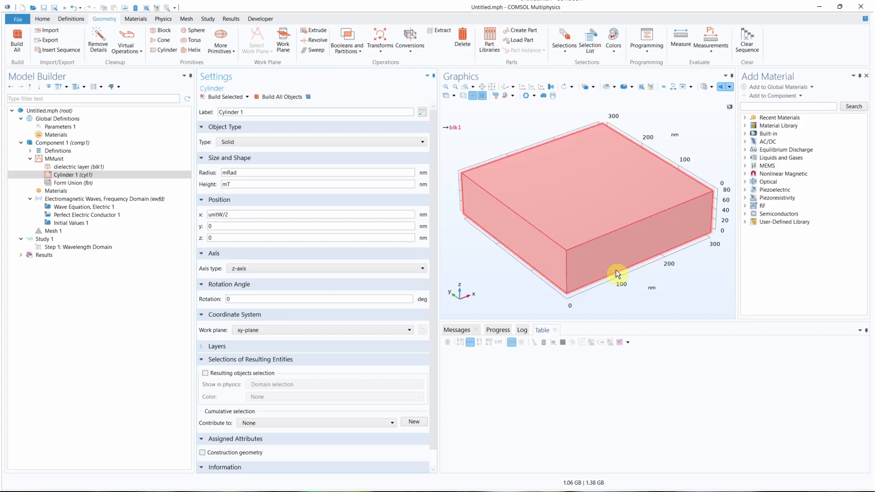
{"action": "double_click", "coordinate": [267, 228]}
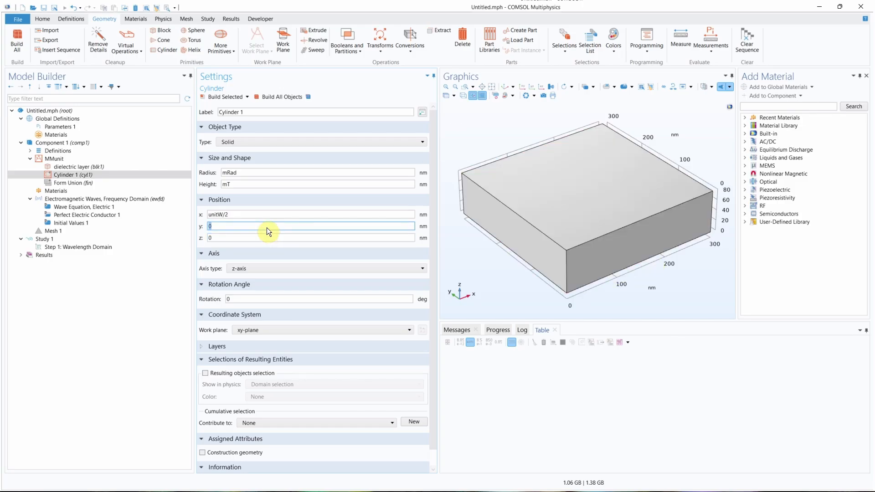
{"action": "type", "text": "unitL/2"}
{"action": "left_click", "coordinate": [267, 238]}
{"action": "left_click", "coordinate": [516, 226]}
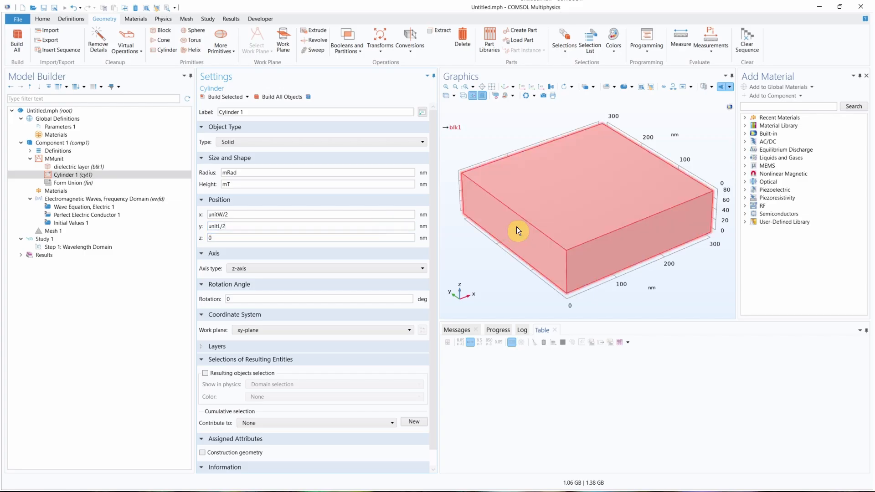
{"action": "left_click", "coordinate": [583, 177]}
{"action": "left_click", "coordinate": [263, 240]}
{"action": "double_click", "coordinate": [263, 240]}
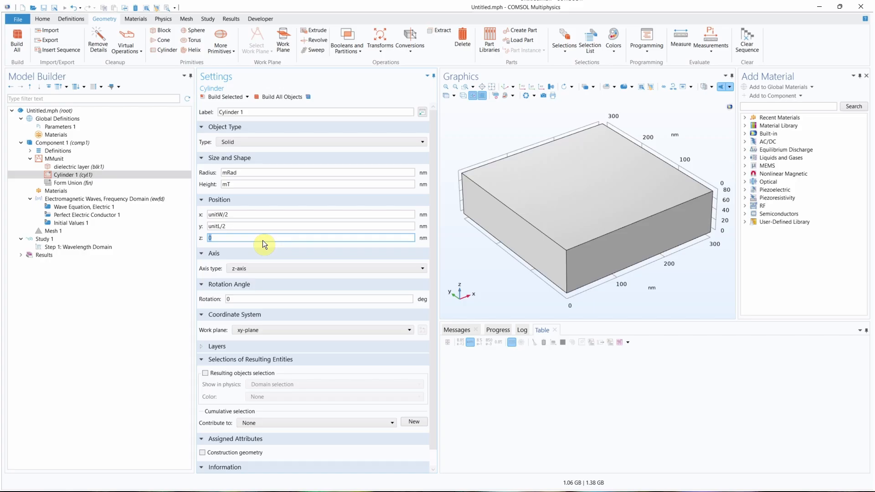
{"action": "type", "text": "diT"}
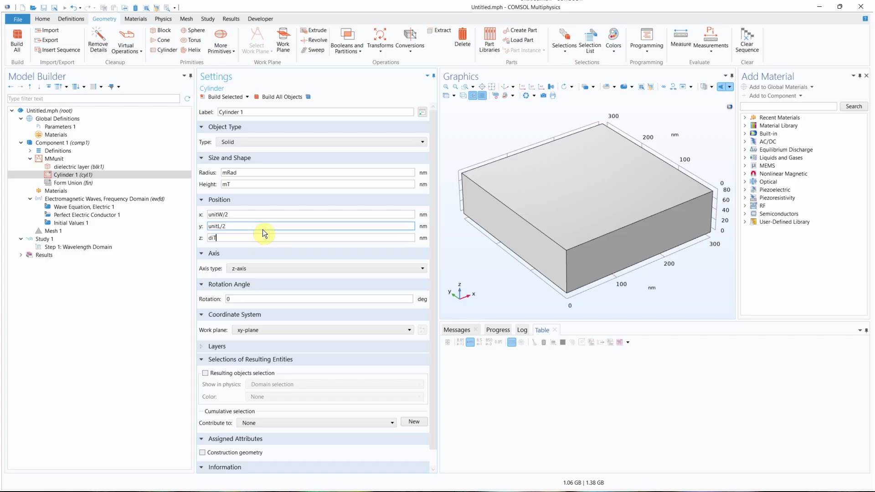
{"action": "mouse_move", "coordinate": [258, 244]}
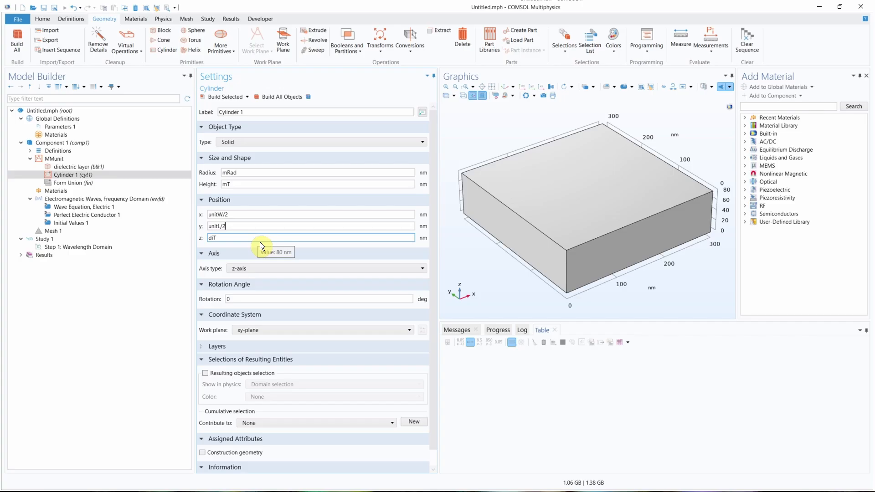
{"action": "left_click", "coordinate": [271, 97]}
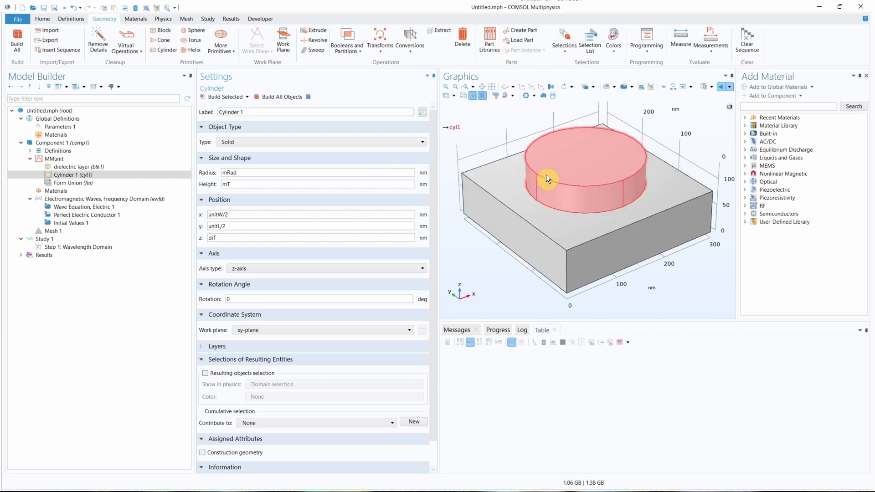
Step: Rename the cylinder as "metal top layer"
{"action": "triple_click", "coordinate": [342, 112]}
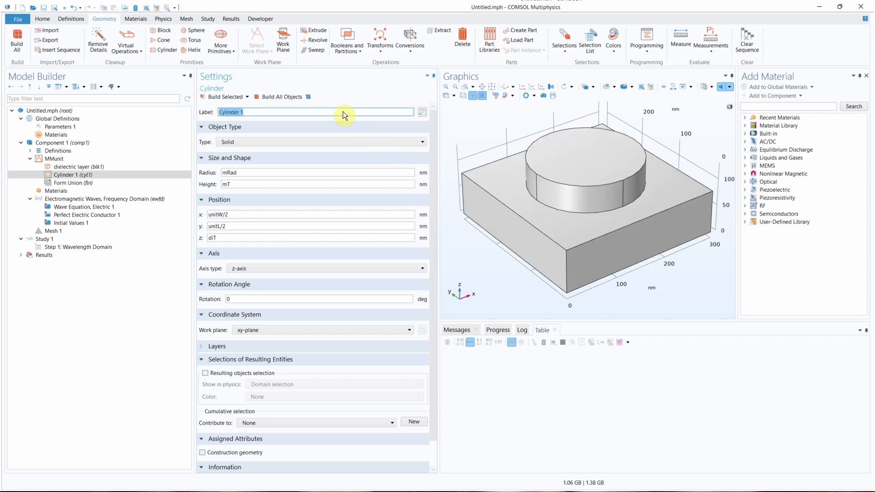
{"action": "type", "text": "metal top layer"}
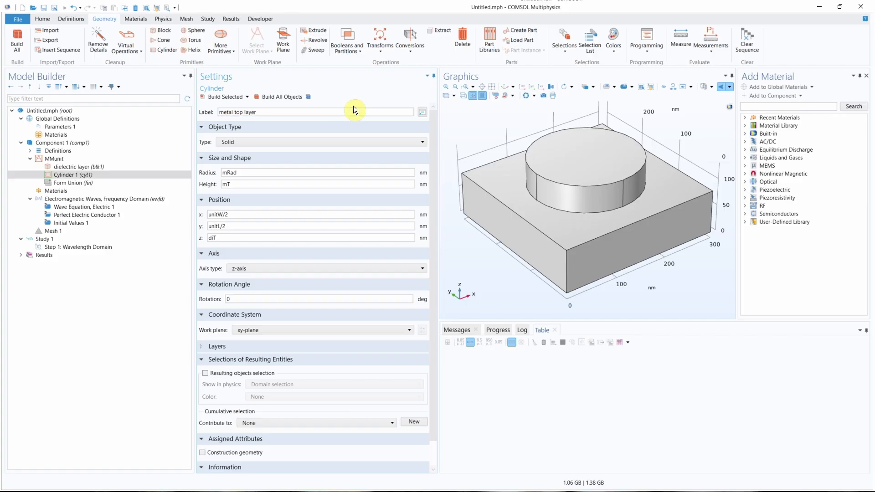
{"action": "left_click", "coordinate": [299, 184]}
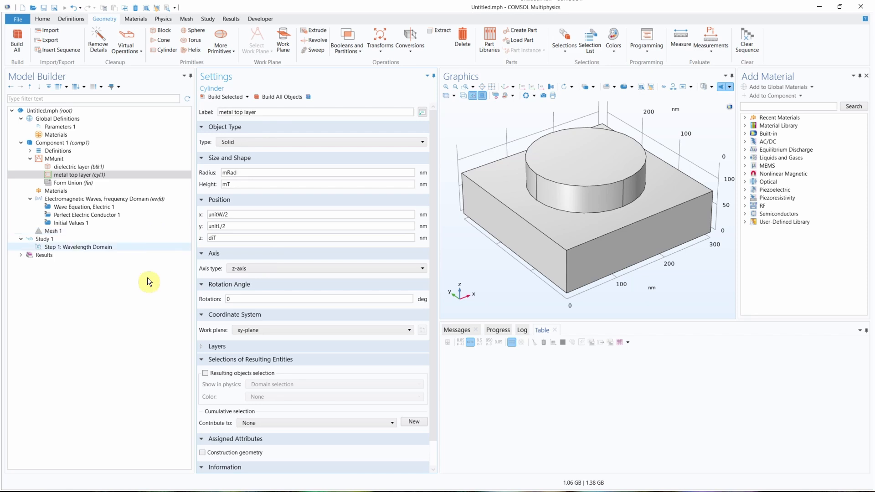
Step: Add a block to the MMunit geometry with width unitW, depth unitL and height air
{"action": "left_click", "coordinate": [61, 159]}
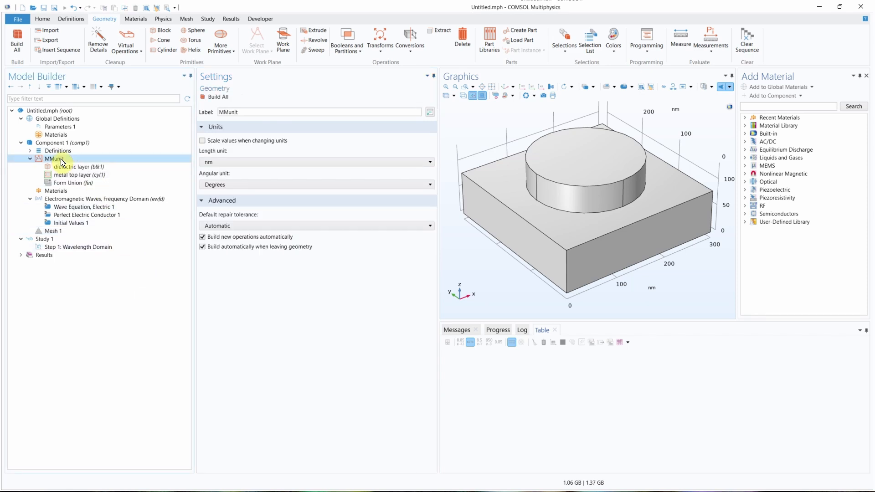
{"action": "left_click", "coordinate": [157, 30]}
{"action": "left_click", "coordinate": [243, 172]}
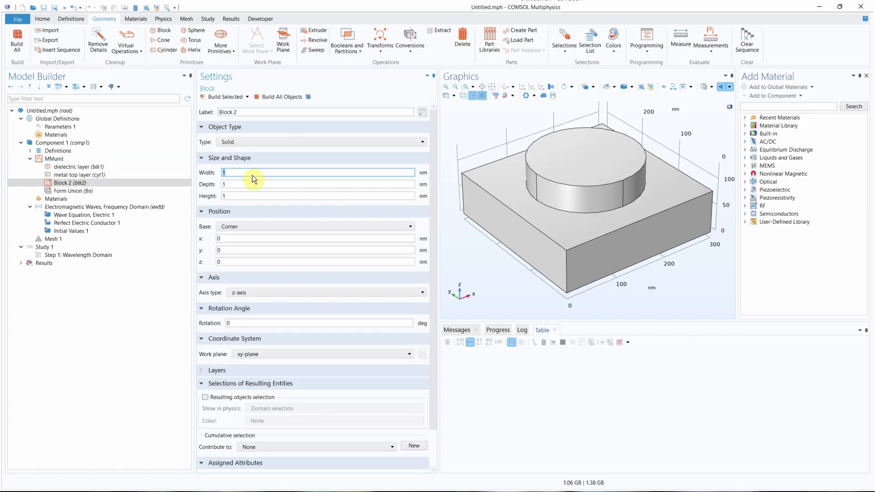
{"action": "type", "text": "unitW"}
{"action": "key", "text": "Tab"}
{"action": "type", "text": "unitL"}
{"action": "key", "text": "Tab"}
{"action": "type", "text": "air"}
{"action": "key", "text": "Tab"}
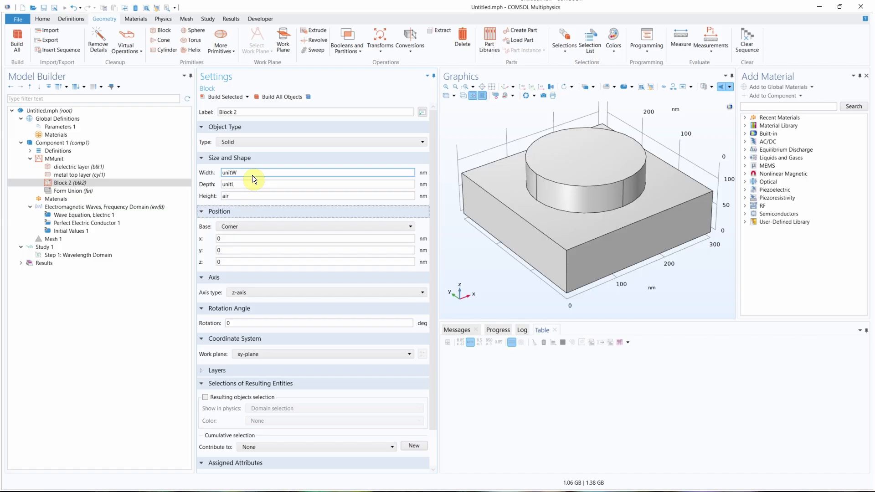
Step: Label the new block "air", build it, and fit the whole geometry in view
{"action": "left_click", "coordinate": [242, 113]}
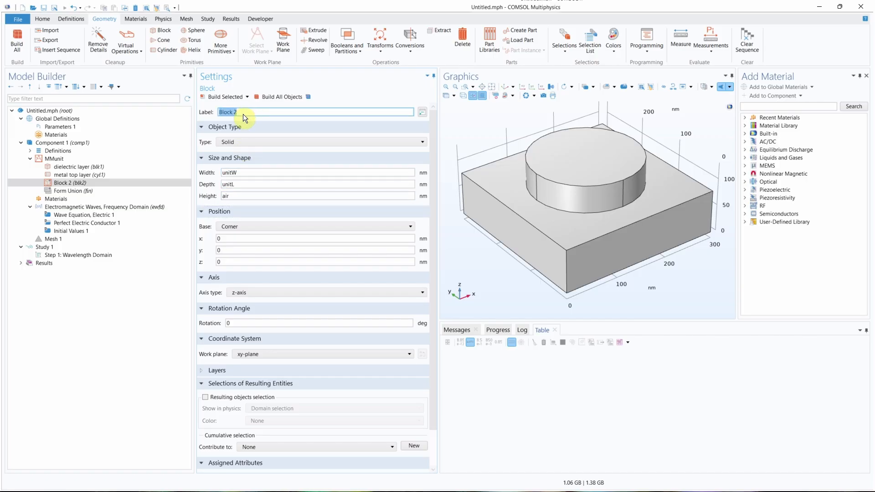
{"action": "type", "text": "air"}
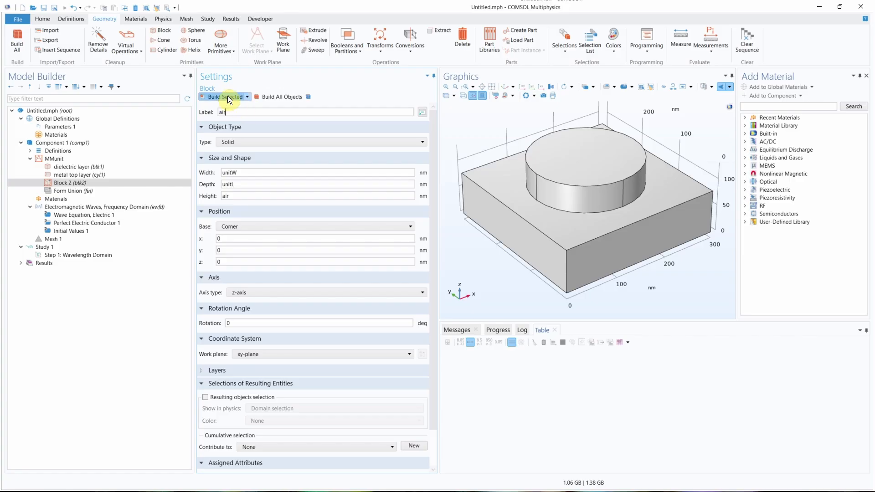
{"action": "left_click", "coordinate": [228, 96]}
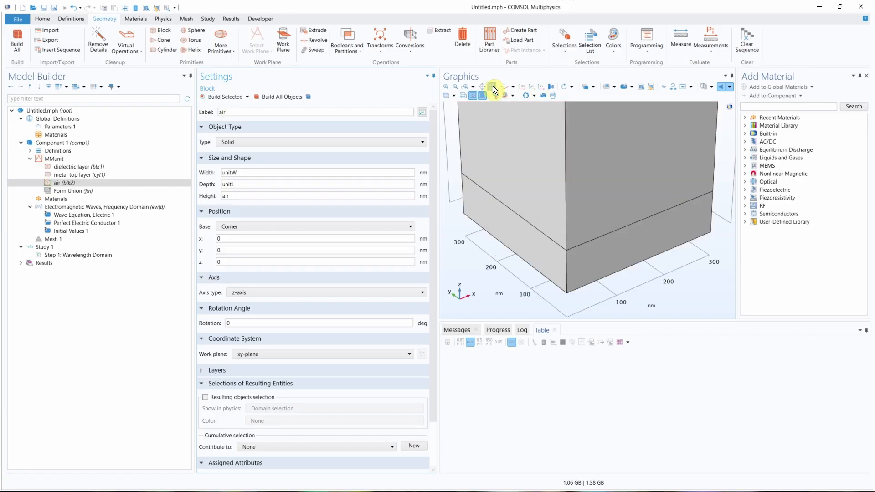
{"action": "left_click", "coordinate": [492, 87]}
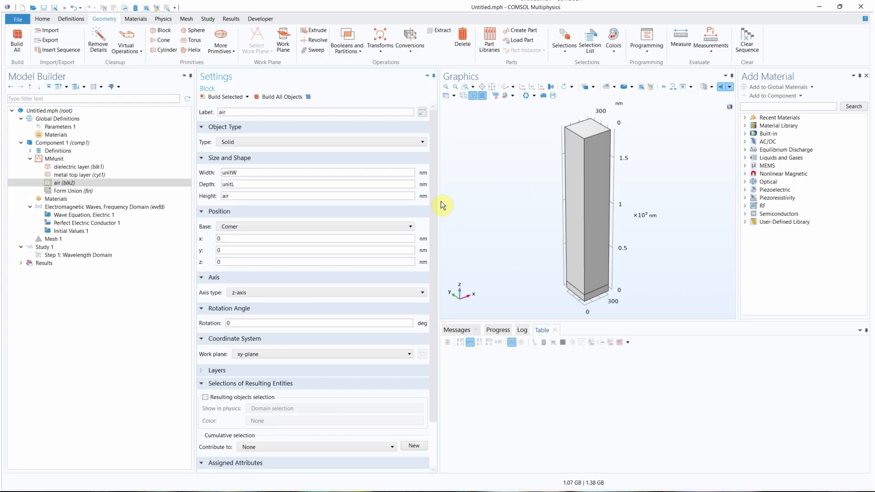
Step: Try wireframe rendering of the geometry, and switch the display to transparency to see inside the air block
{"action": "left_click", "coordinate": [393, 184]}
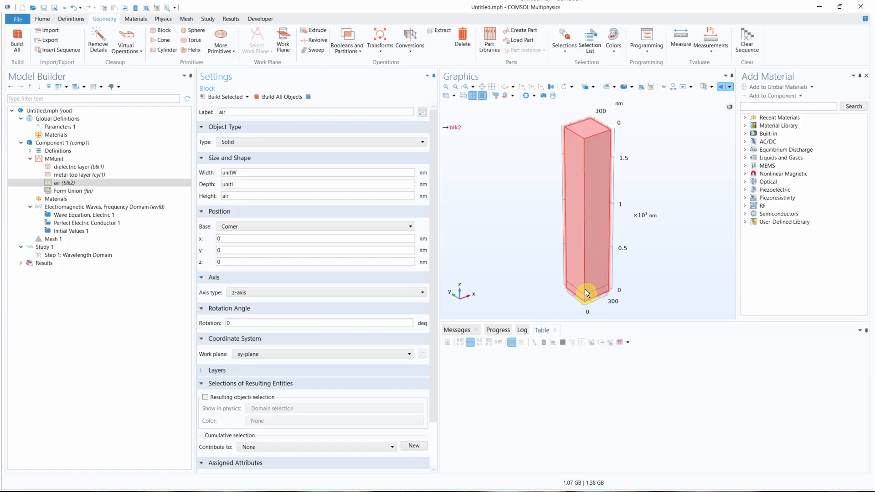
{"action": "left_click", "coordinate": [462, 95]}
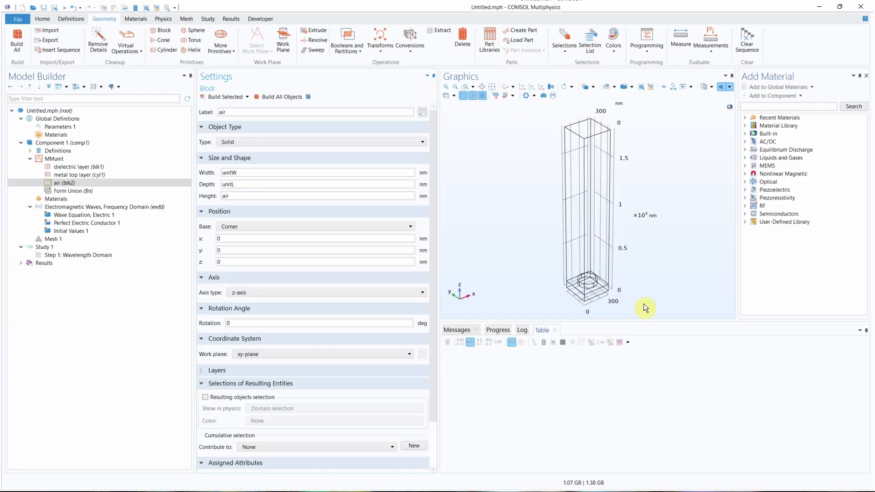
{"action": "left_click", "coordinate": [463, 96]}
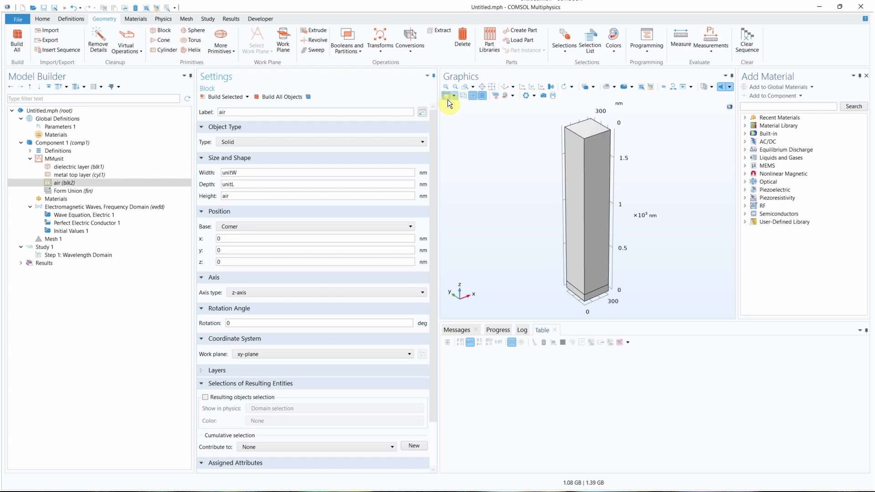
{"action": "left_click", "coordinate": [446, 96]}
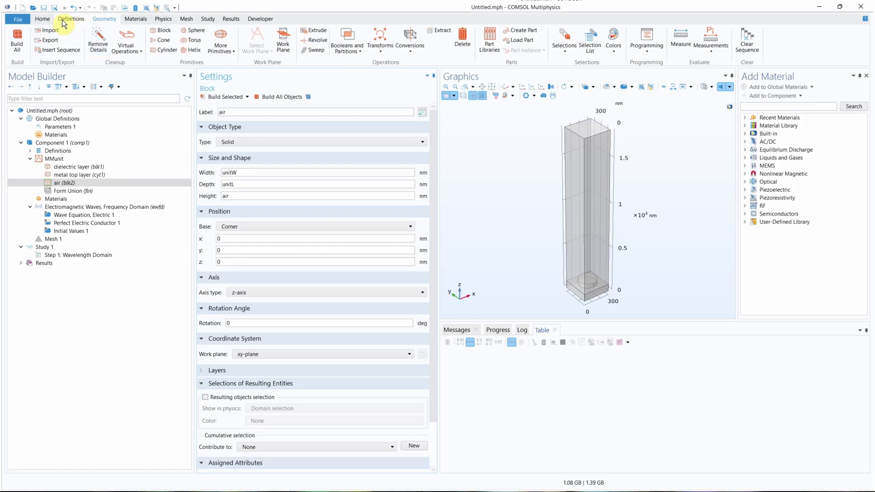
Step: Open the material overview of Component 1
{"action": "left_click", "coordinate": [135, 19]}
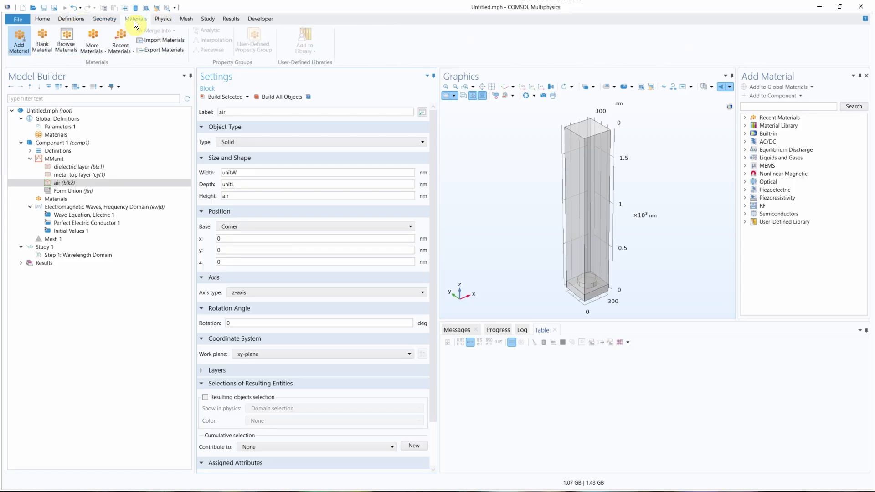
{"action": "left_click", "coordinate": [47, 18]}
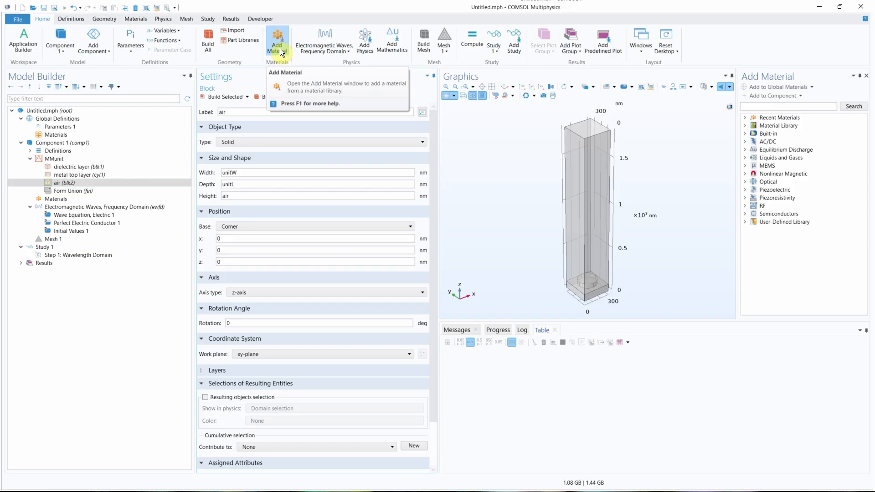
{"action": "right_click", "coordinate": [55, 199]}
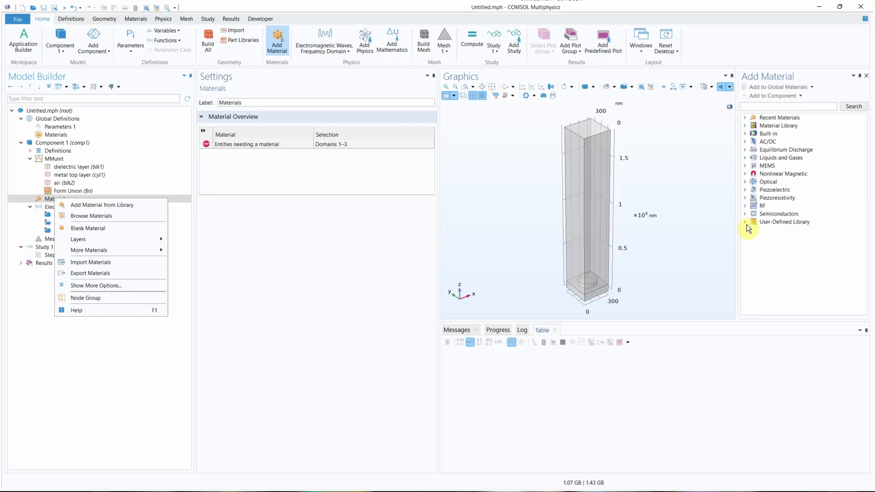
{"action": "left_click", "coordinate": [788, 259]}
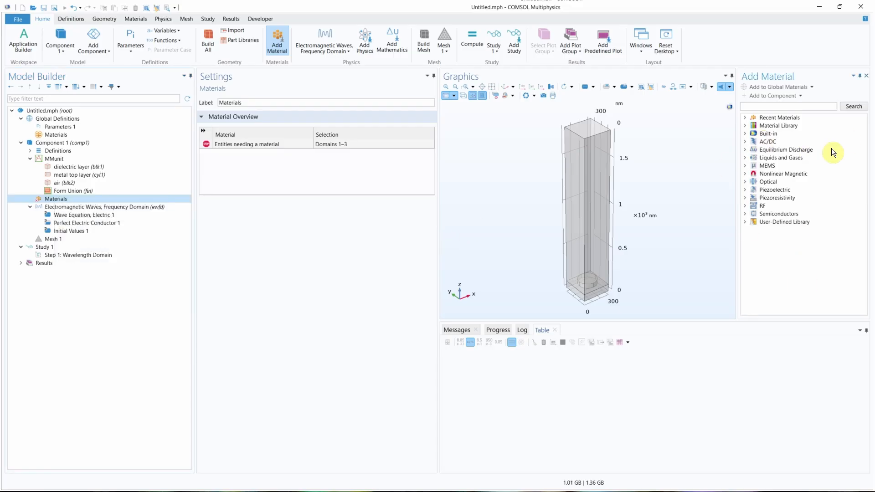
Step: Browse the material library to the experimental data for aluminium within the optical inorganic materials
{"action": "left_click", "coordinate": [745, 118]}
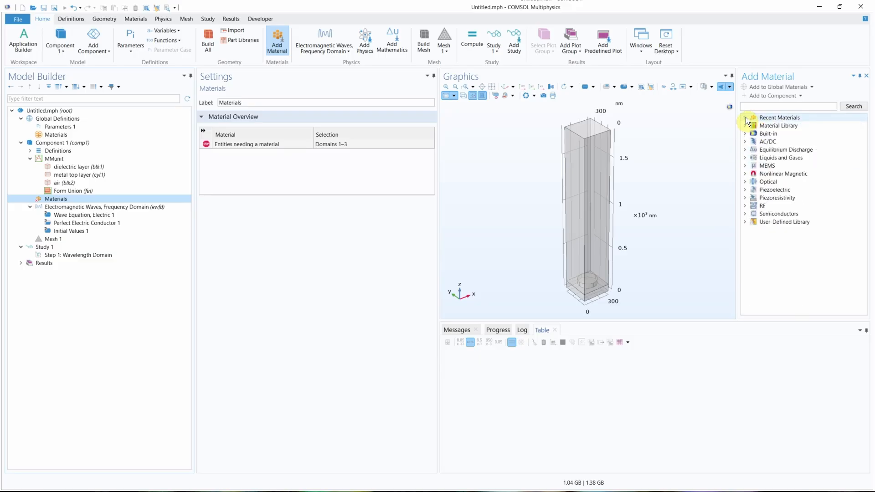
{"action": "left_click", "coordinate": [746, 119]}
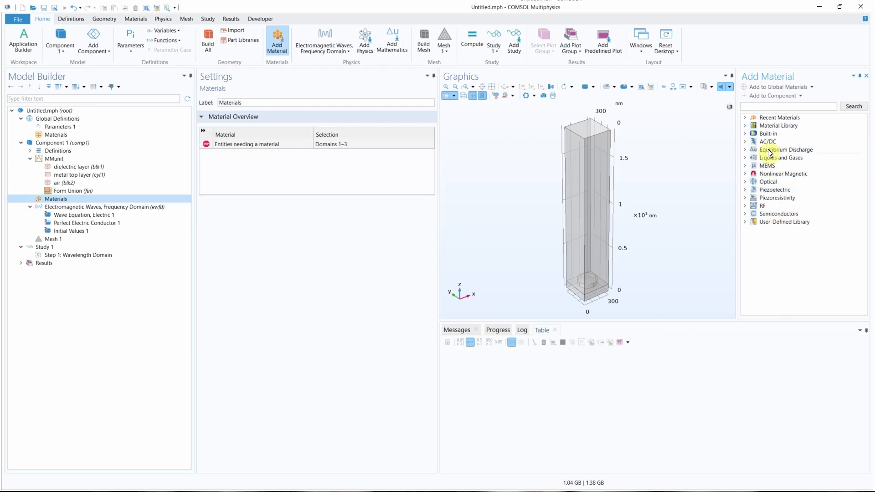
{"action": "left_click", "coordinate": [744, 182]}
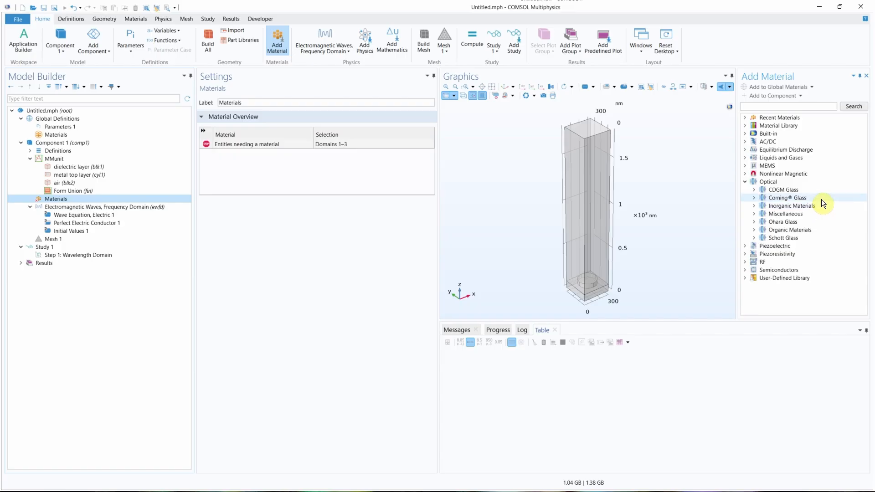
{"action": "left_click", "coordinate": [766, 160]}
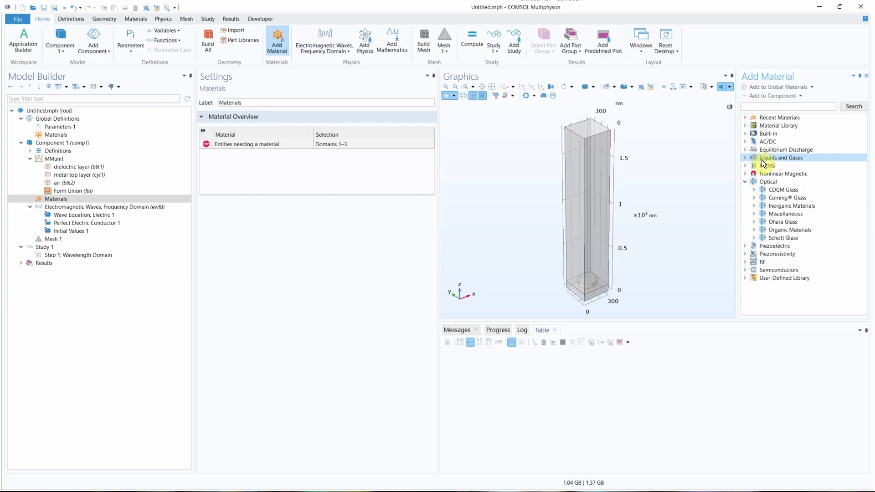
{"action": "left_click", "coordinate": [786, 272]}
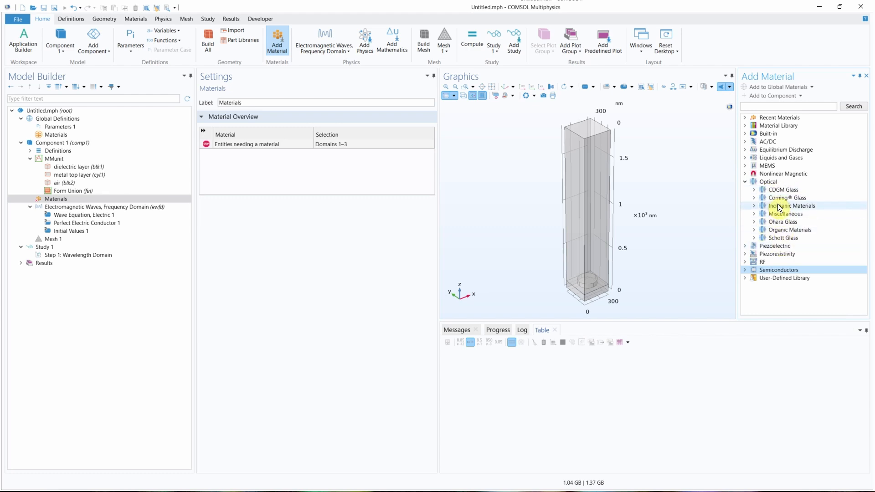
{"action": "left_click", "coordinate": [754, 206]}
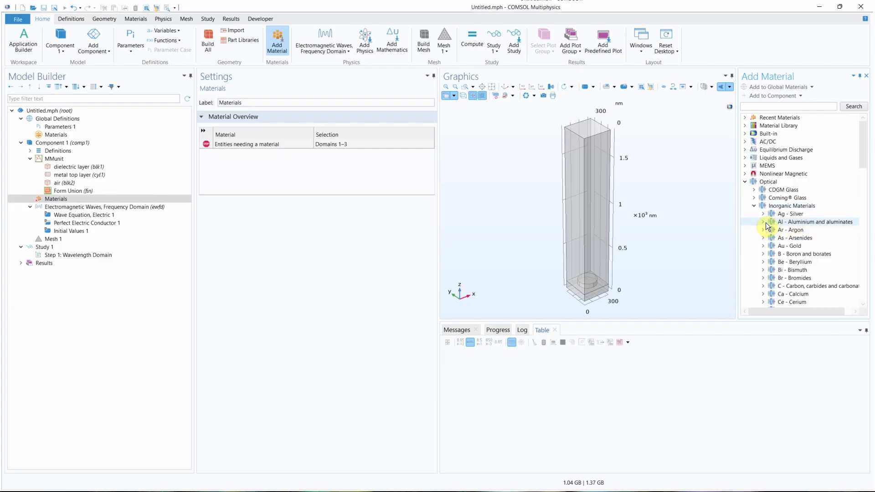
{"action": "left_click", "coordinate": [762, 223]}
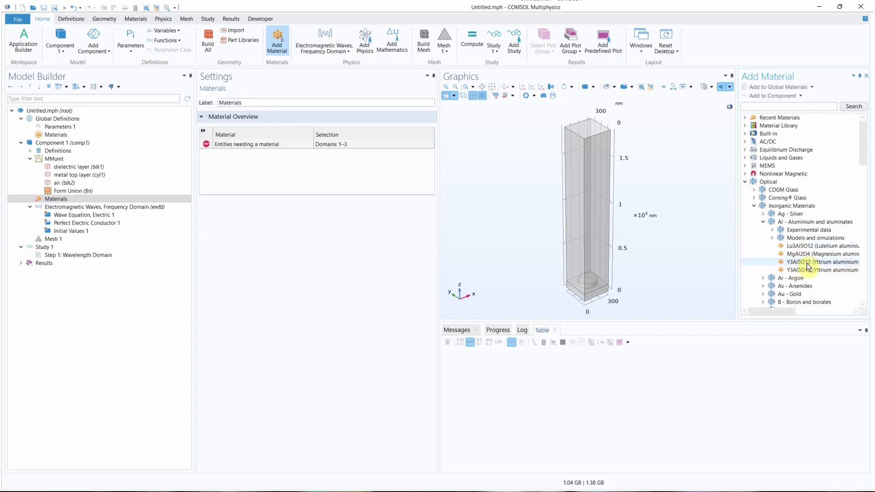
{"action": "left_click_drag", "start_coordinate": [773, 313], "coordinate": [784, 312]}
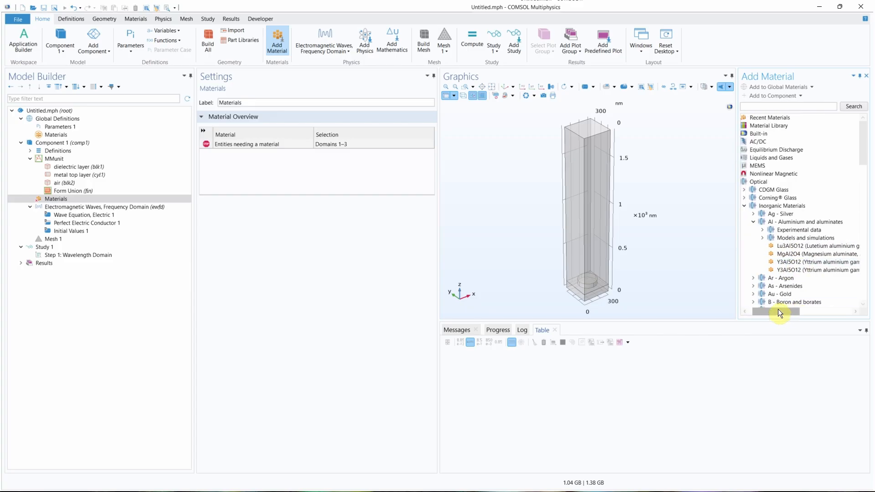
{"action": "left_click", "coordinate": [761, 231]}
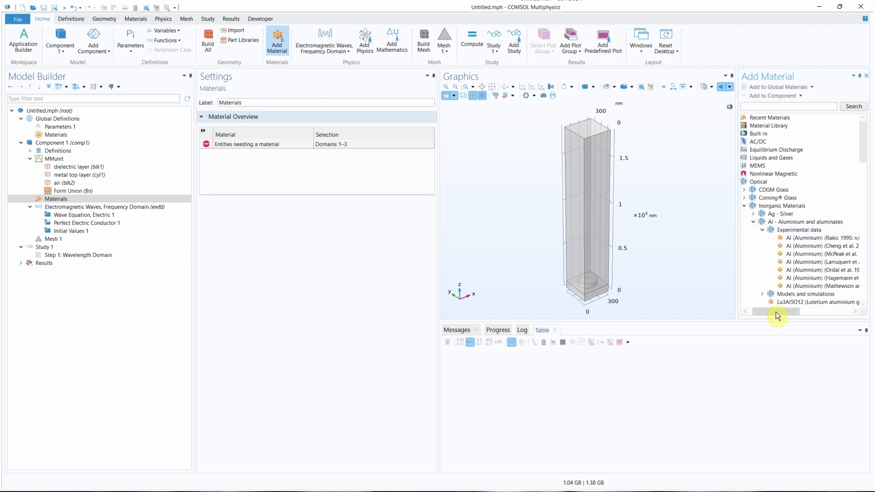
Step: Widen the material library pane so the full names of the aluminium datasets can be read
{"action": "left_click_drag", "start_coordinate": [777, 312], "coordinate": [786, 316]}
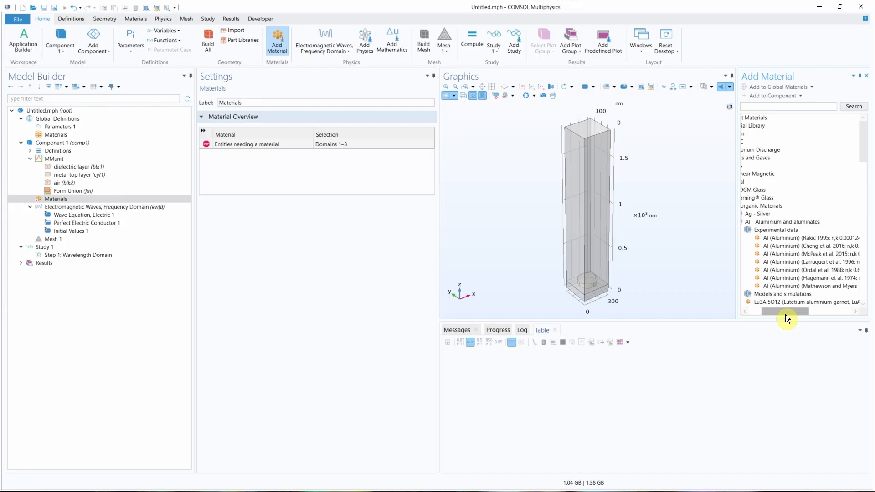
{"action": "left_click_drag", "start_coordinate": [786, 315], "coordinate": [789, 315]}
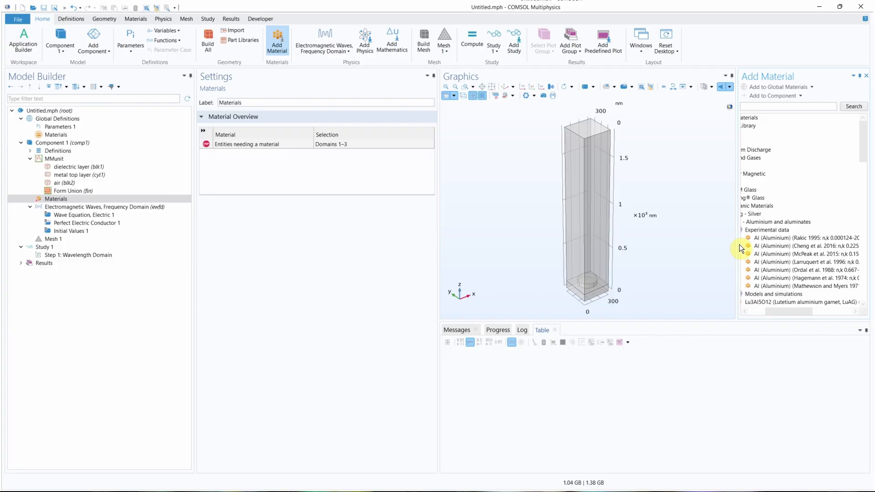
{"action": "left_click_drag", "start_coordinate": [738, 246], "coordinate": [668, 242]}
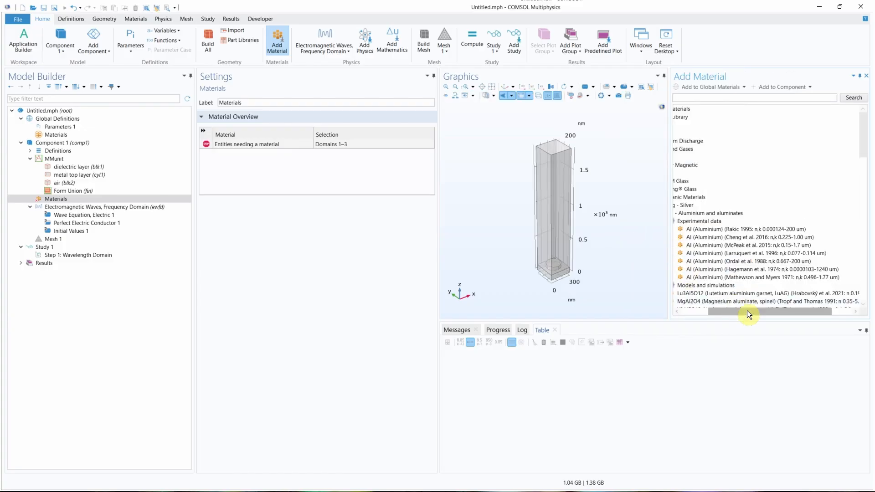
{"action": "left_click_drag", "start_coordinate": [748, 310], "coordinate": [742, 310]}
Step: Compare the wavelength ranges of the experimental aluminium datasets
{"action": "left_click", "coordinate": [807, 246]}
{"action": "left_click", "coordinate": [806, 228]}
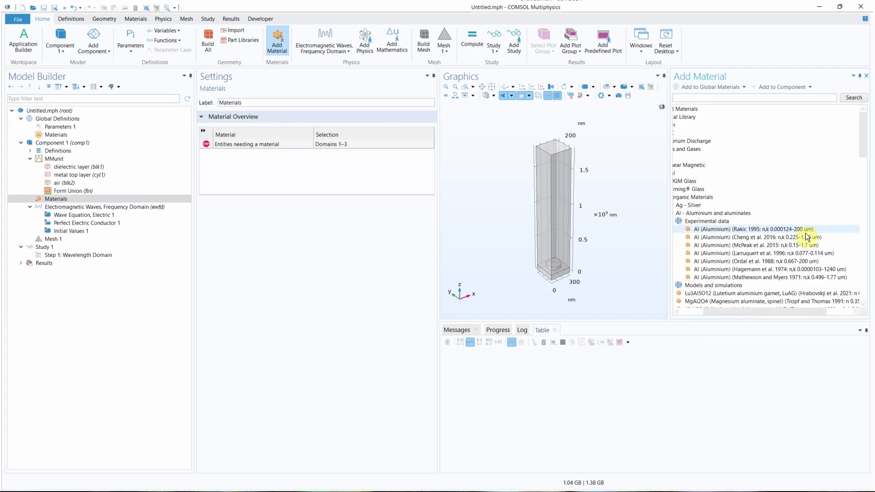
{"action": "left_click", "coordinate": [805, 236]}
{"action": "left_click", "coordinate": [807, 245]}
{"action": "left_click", "coordinate": [810, 261]}
{"action": "left_click", "coordinate": [806, 269]}
{"action": "left_click", "coordinate": [806, 245]}
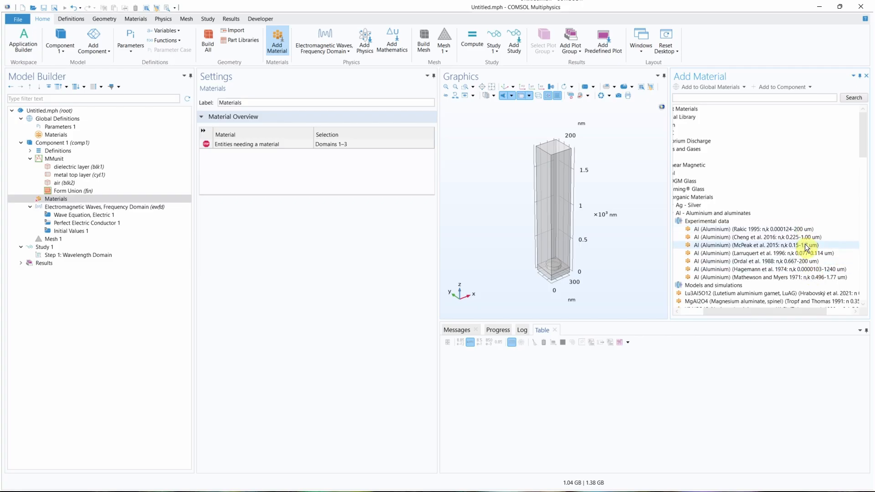
{"action": "left_click", "coordinate": [798, 262]}
{"action": "left_click", "coordinate": [815, 254]}
{"action": "left_click", "coordinate": [824, 246]}
{"action": "left_click", "coordinate": [829, 253]}
{"action": "left_click", "coordinate": [816, 260]}
Step: Add the material Al (Aluminium) (McPeak et al. 2015: n,k 0.15-1.7 um) to Component 1 and show its settings
{"action": "left_click", "coordinate": [760, 249]}
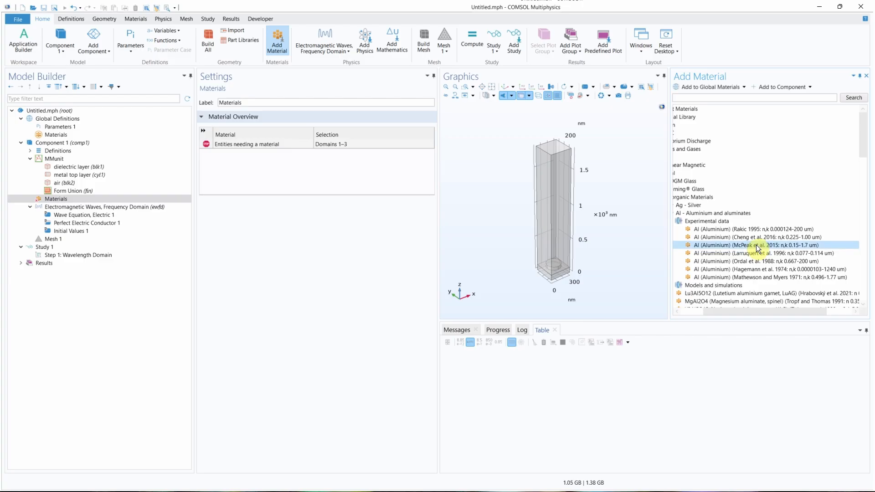
{"action": "double_click", "coordinate": [756, 245]}
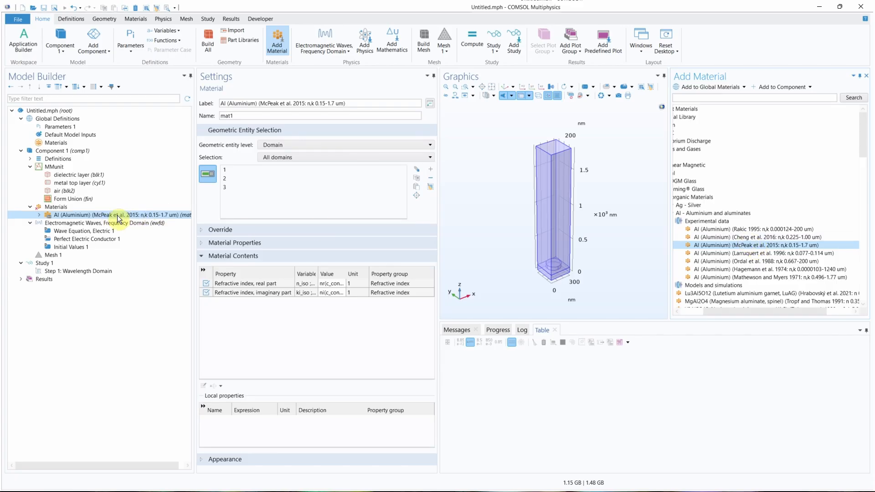
{"action": "left_click", "coordinate": [95, 216]}
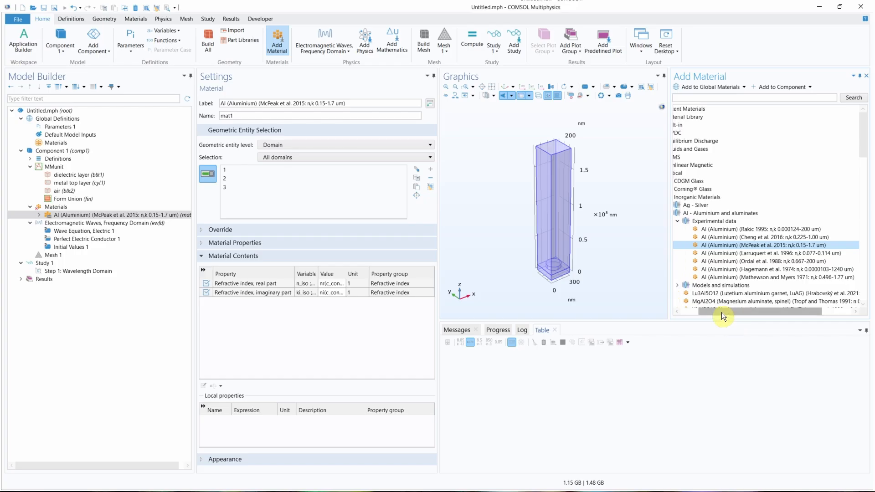
Step: Browse the optical inorganic materials to the thin-film datasets within O - Oxygen and oxides
{"action": "left_click_drag", "start_coordinate": [721, 313], "coordinate": [701, 313]}
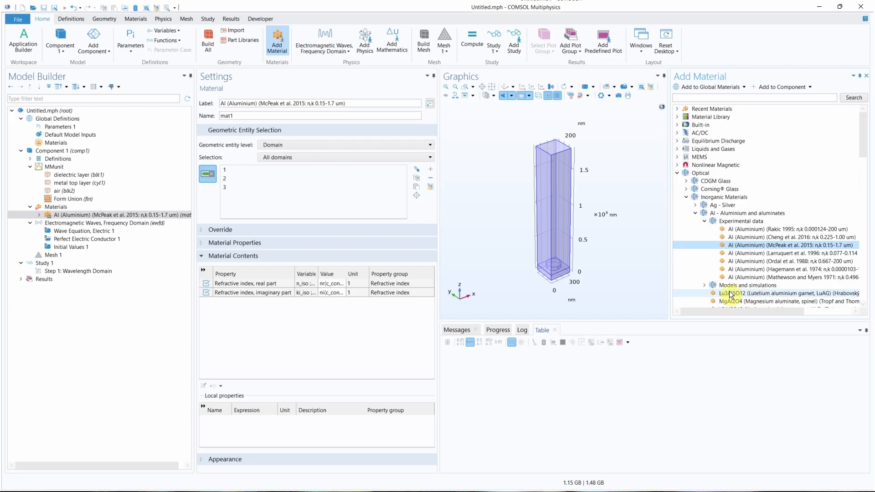
{"action": "left_click", "coordinate": [695, 214]}
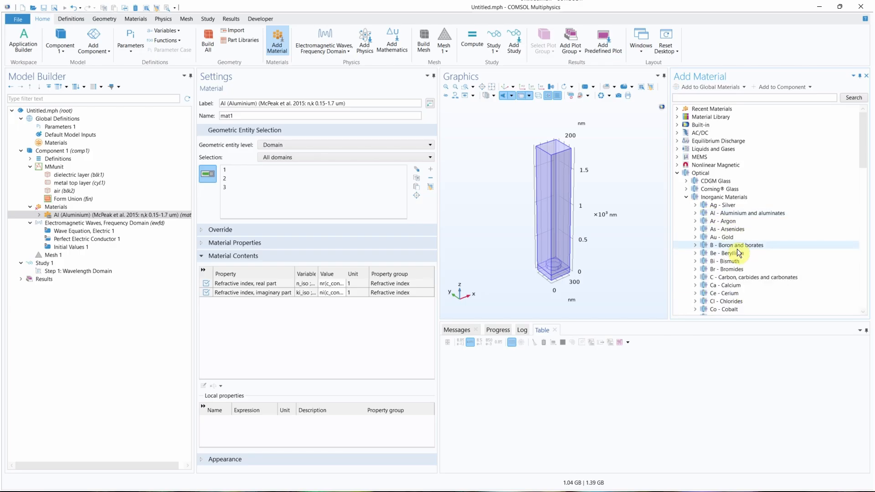
{"action": "scroll", "coordinate": [736, 250], "scroll_direction": "down", "scroll_amount": 7}
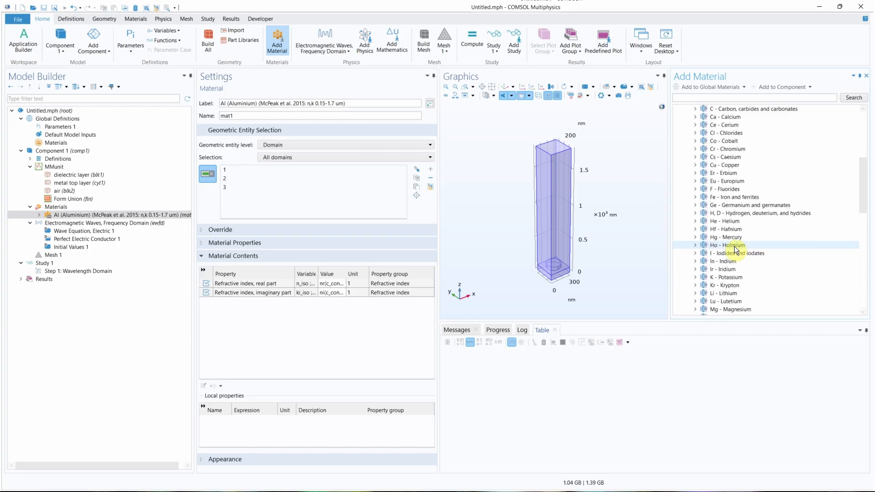
{"action": "scroll", "coordinate": [734, 249], "scroll_direction": "down", "scroll_amount": 4}
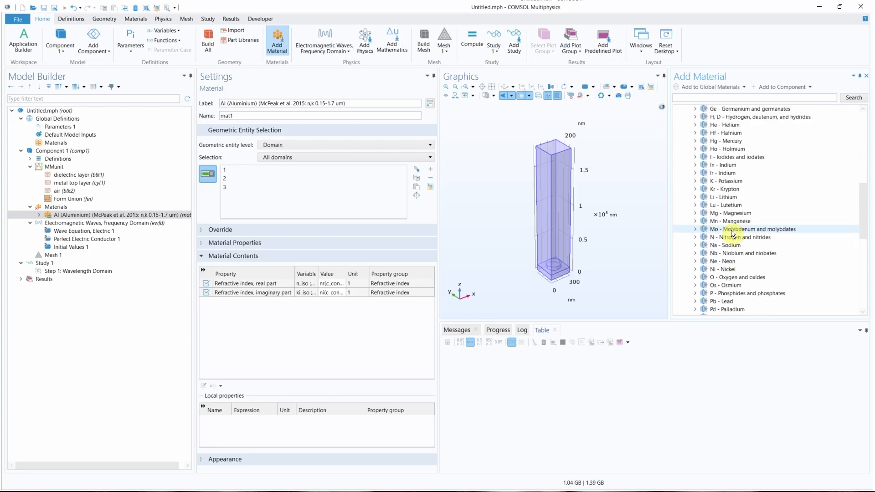
{"action": "left_click", "coordinate": [695, 278]}
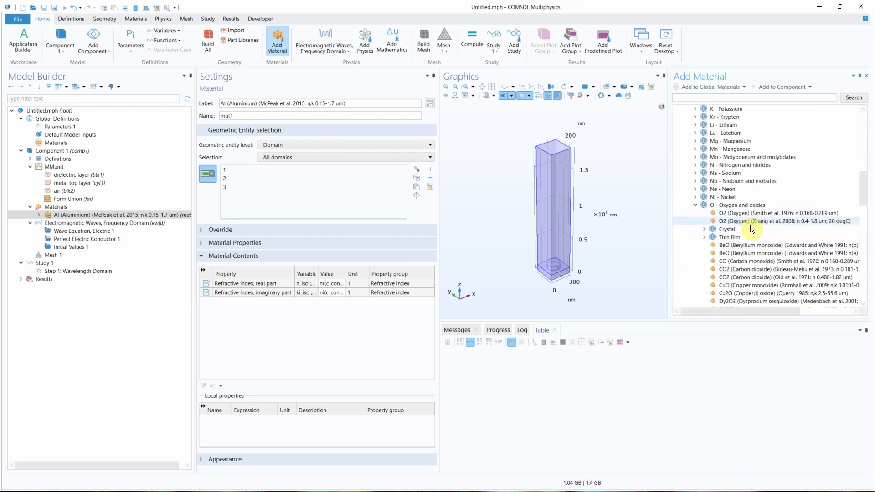
{"action": "left_click", "coordinate": [705, 236]}
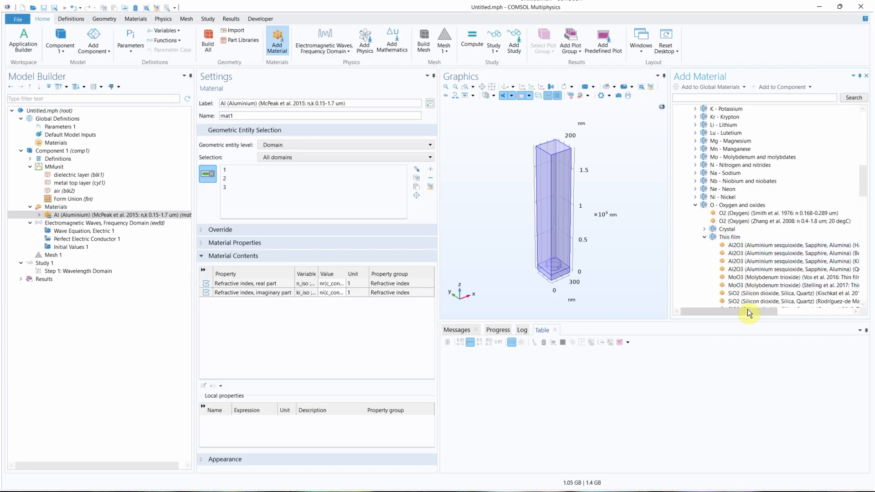
Step: Look through the crystal oxide datasets and return to the thin-film ones
{"action": "mouse_move", "coordinate": [748, 309]}
{"action": "left_mouse_down"}
{"action": "mouse_move", "coordinate": [824, 315]}
{"action": "mouse_move", "coordinate": [748, 314]}
{"action": "left_mouse_up"}
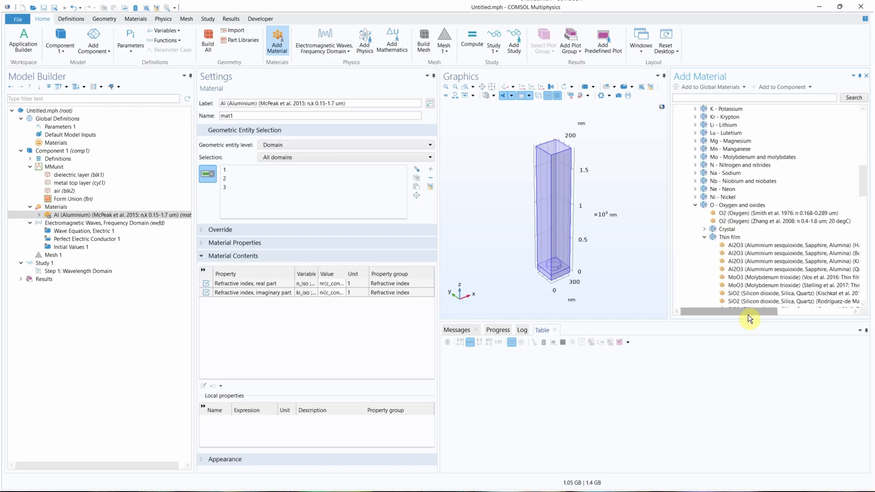
{"action": "left_click", "coordinate": [704, 228]}
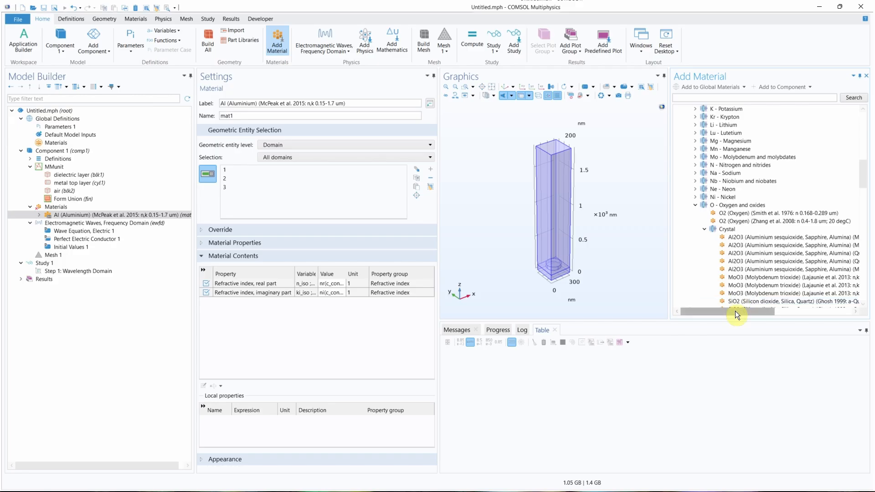
{"action": "left_click_drag", "start_coordinate": [734, 311], "coordinate": [712, 310]}
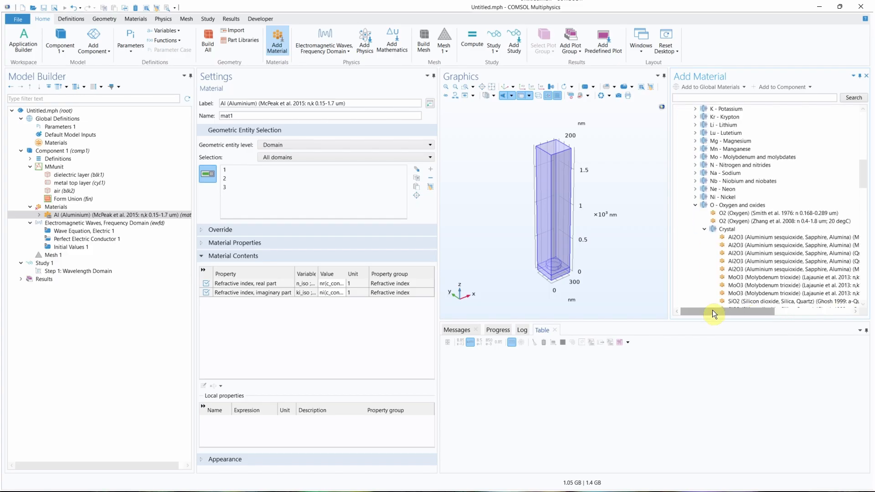
{"action": "left_click", "coordinate": [704, 229]}
{"action": "left_click", "coordinate": [748, 309]}
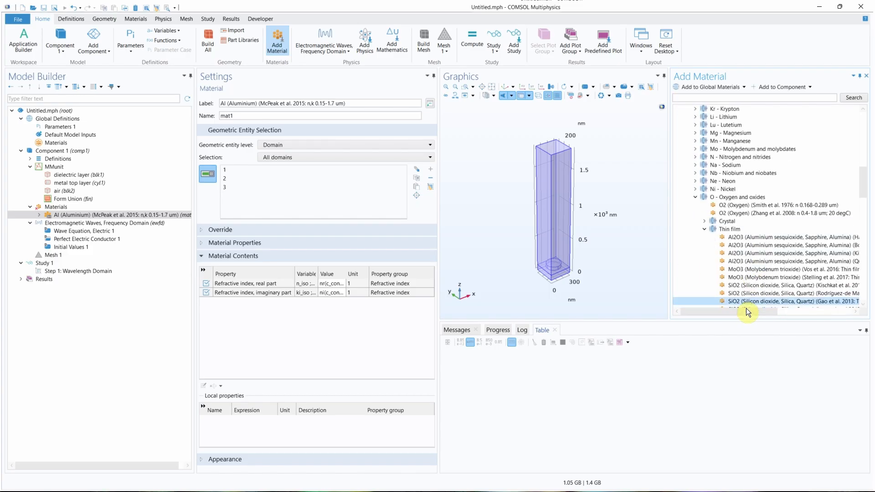
Step: Add the thin-film material Al2O3 (Aluminium sesquioxide, Sapphire, Alumina) (Boidin et al. 2016: Thin film; n 0.3-18 um) to Component 1
{"action": "left_click_drag", "start_coordinate": [763, 310], "coordinate": [825, 318]}
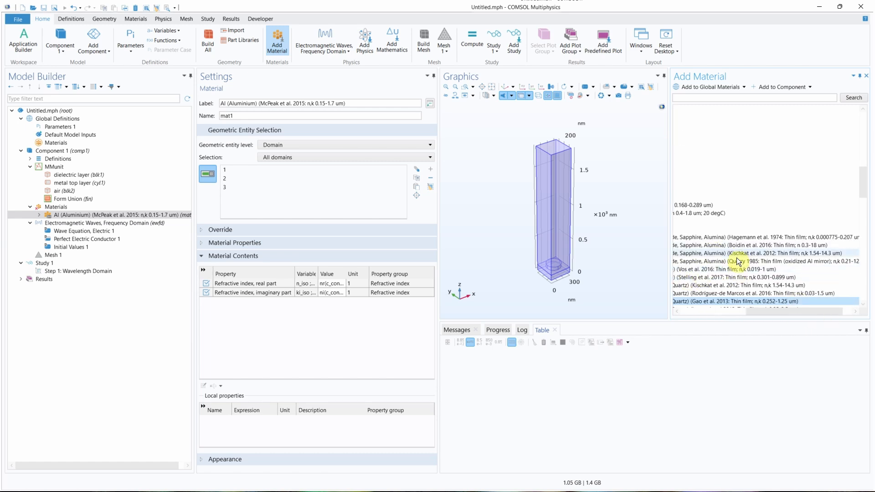
{"action": "left_click", "coordinate": [707, 247]}
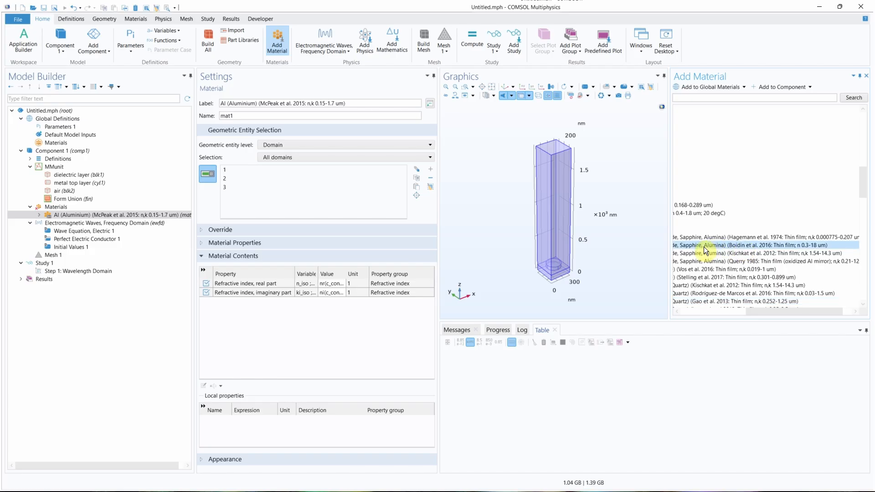
{"action": "double_click", "coordinate": [704, 245]}
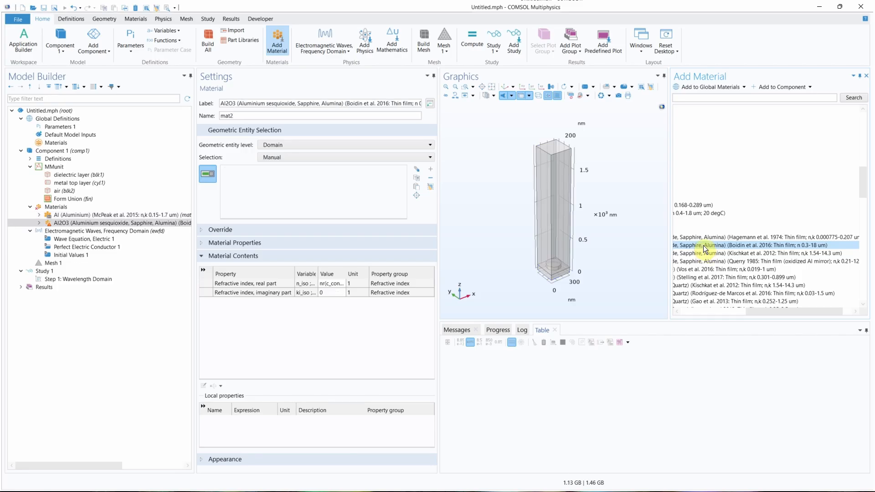
Step: Browse the optical material library to the mixed gases within the Miscellaneous category
{"action": "left_click_drag", "start_coordinate": [767, 311], "coordinate": [684, 244]}
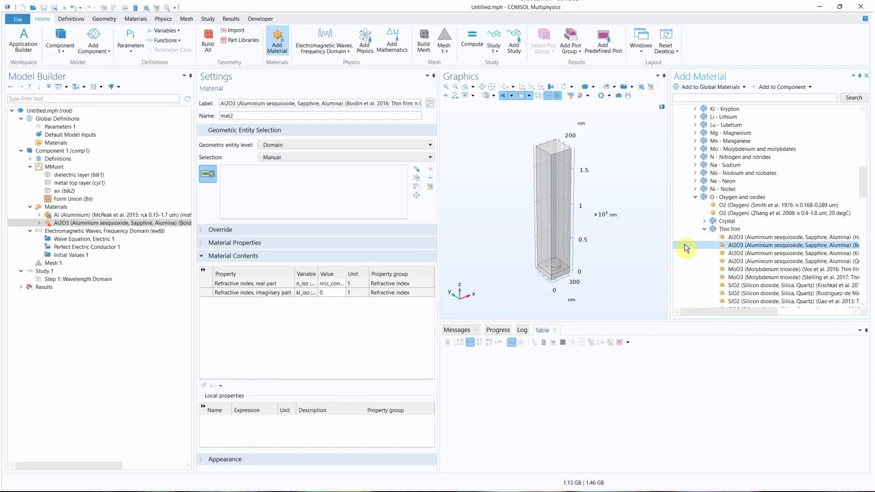
{"action": "left_click", "coordinate": [696, 197]}
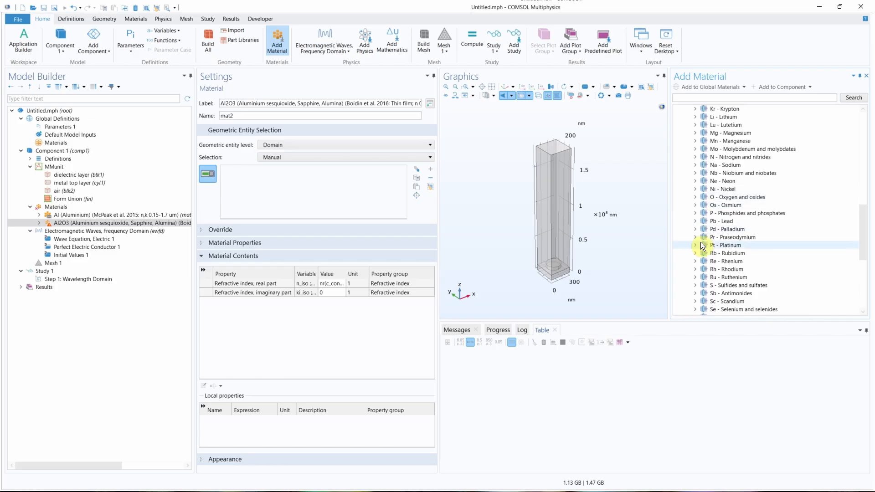
{"action": "scroll", "coordinate": [706, 244], "scroll_direction": "down", "scroll_amount": 7}
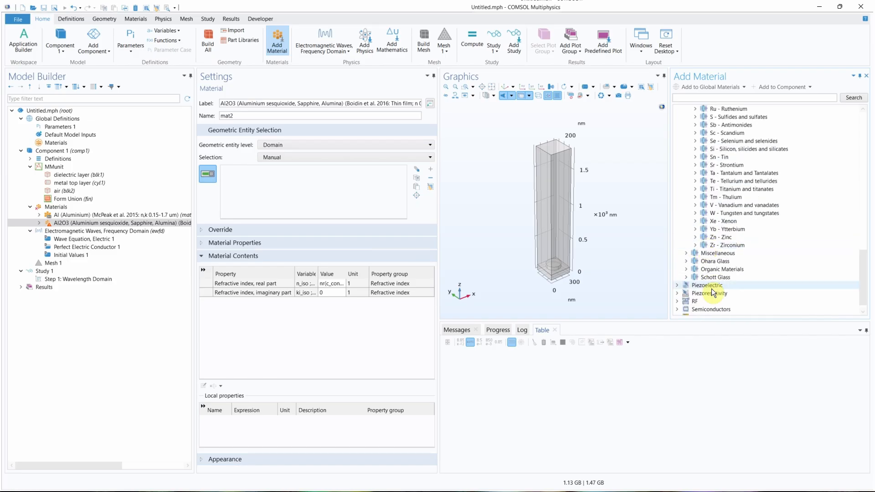
{"action": "scroll", "coordinate": [699, 271], "scroll_direction": "up", "scroll_amount": 14}
{"action": "scroll", "coordinate": [699, 272], "scroll_direction": "up", "scroll_amount": 7}
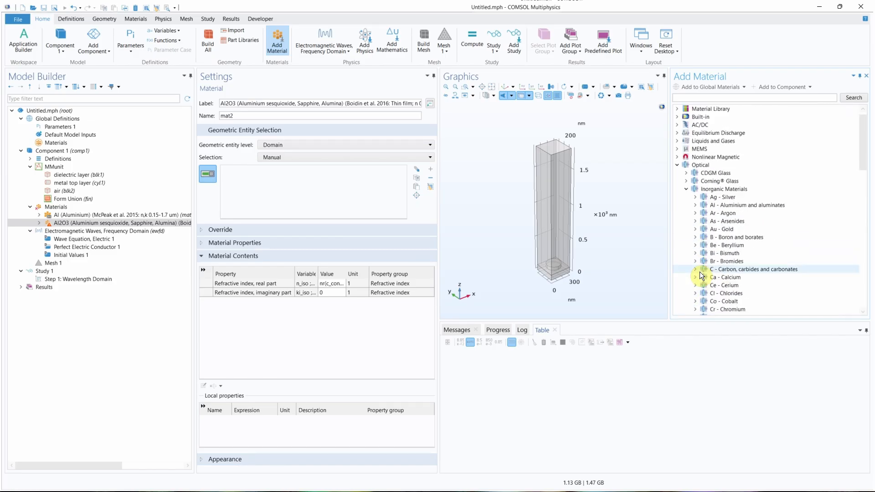
{"action": "left_click", "coordinate": [687, 189]}
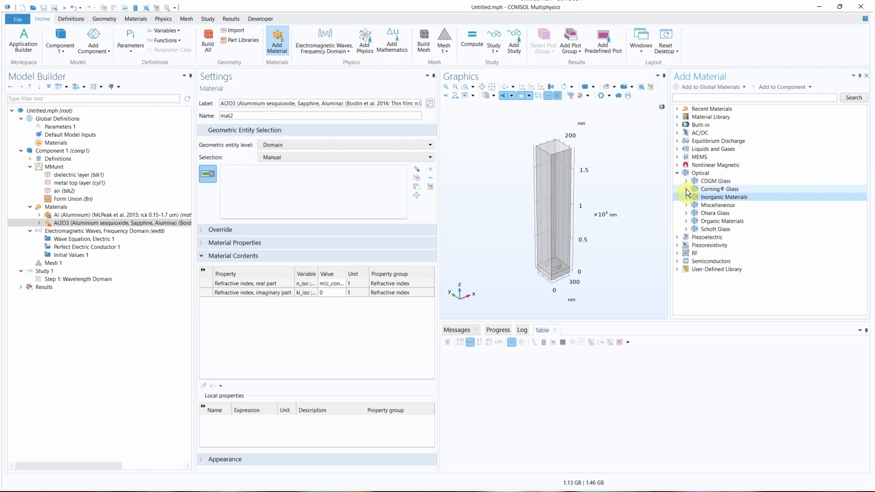
{"action": "left_click", "coordinate": [686, 205]}
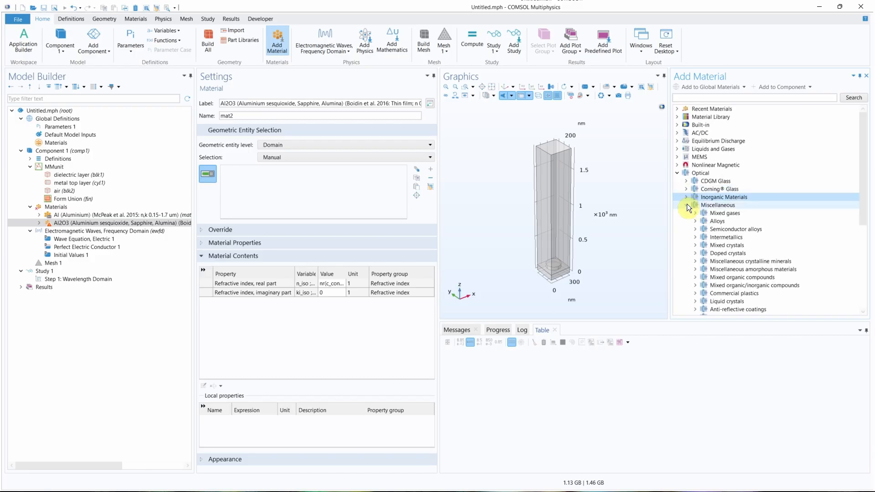
{"action": "left_click", "coordinate": [719, 206]}
{"action": "scroll", "coordinate": [719, 209], "scroll_direction": "down", "scroll_amount": 1}
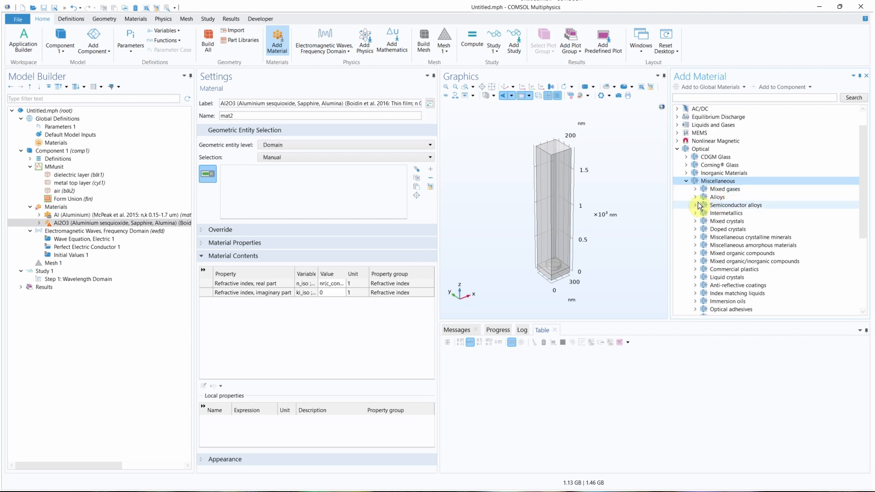
{"action": "left_click", "coordinate": [695, 189]}
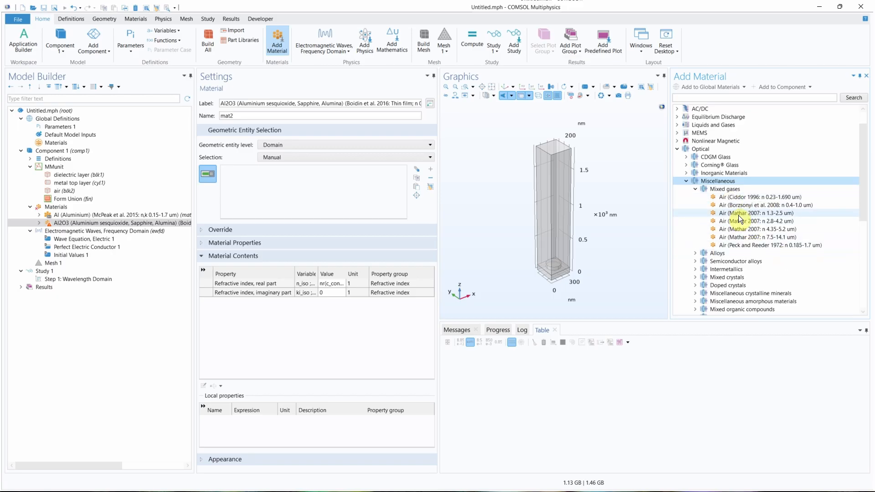
Step: Add the material Air (Ciddor 1996: n 0.23-1.690 um) to Component 1 and close the material library
{"action": "left_click", "coordinate": [723, 198]}
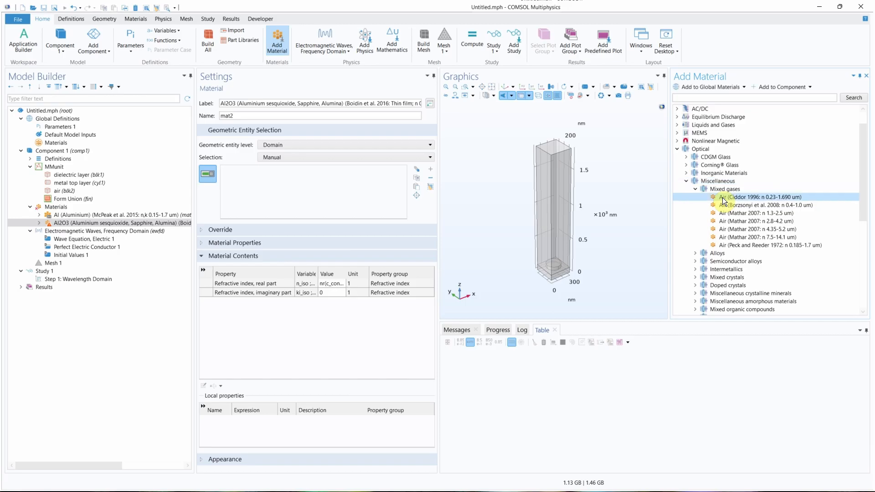
{"action": "double_click", "coordinate": [722, 198]}
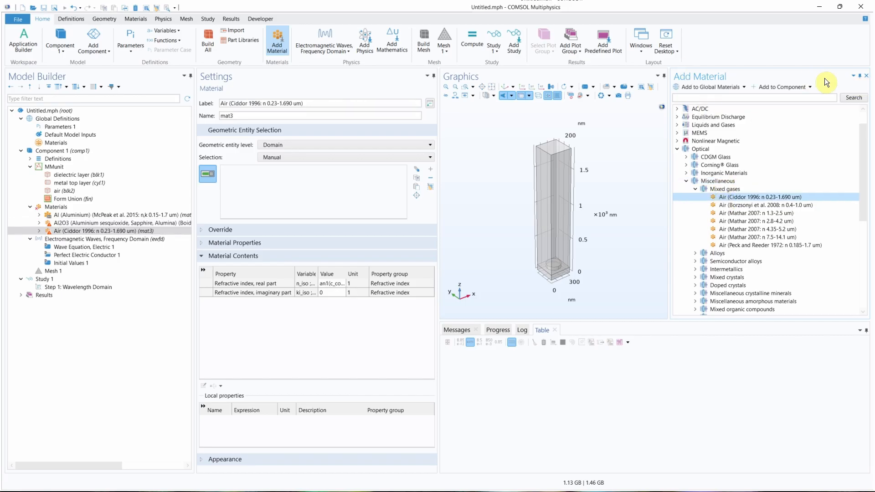
{"action": "left_click", "coordinate": [867, 76]}
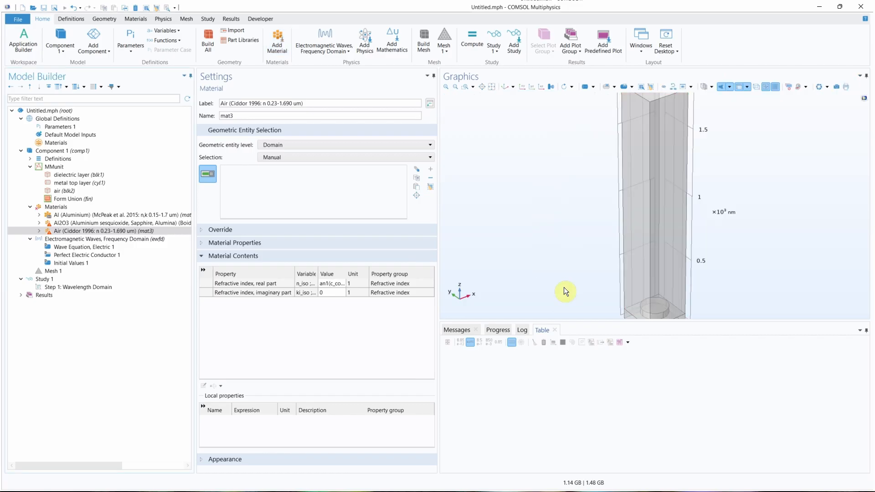
{"action": "left_click", "coordinate": [492, 87]}
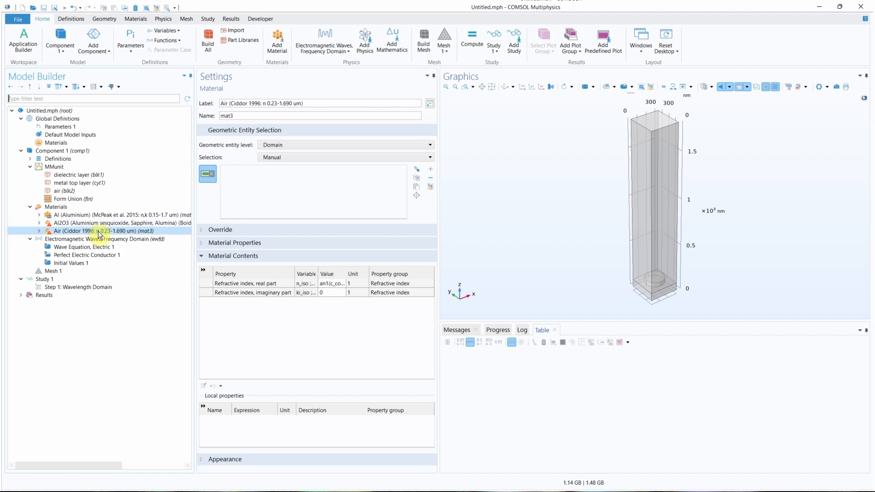
Step: Assign the Al2O3 material to the thin dielectric layer at the base of the unit cell, domain 1
{"action": "left_click", "coordinate": [98, 215]}
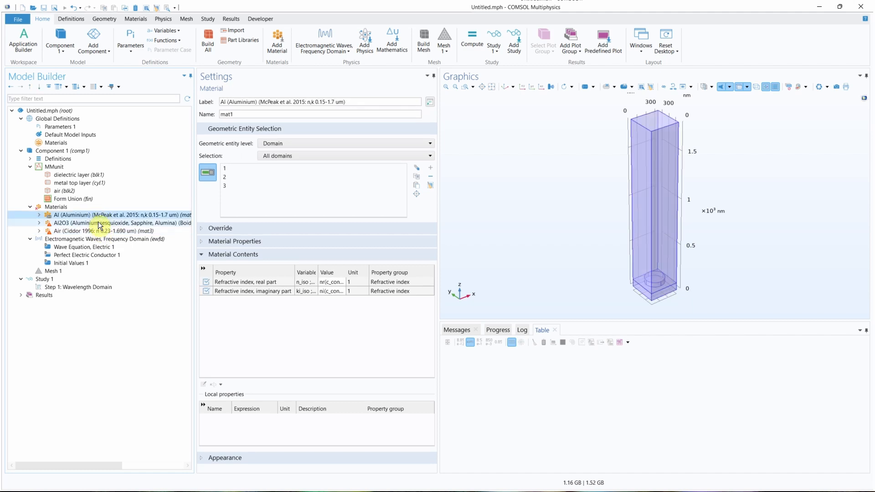
{"action": "left_click", "coordinate": [63, 223]}
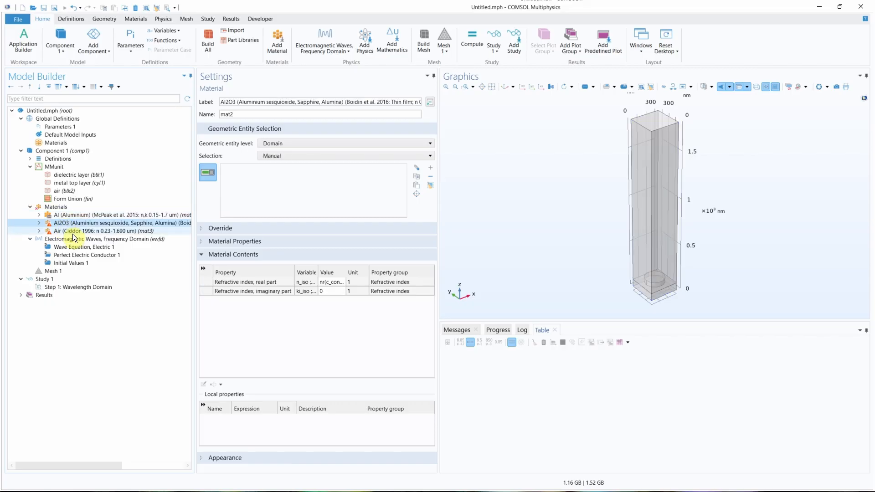
{"action": "mouse_move", "coordinate": [74, 224]}
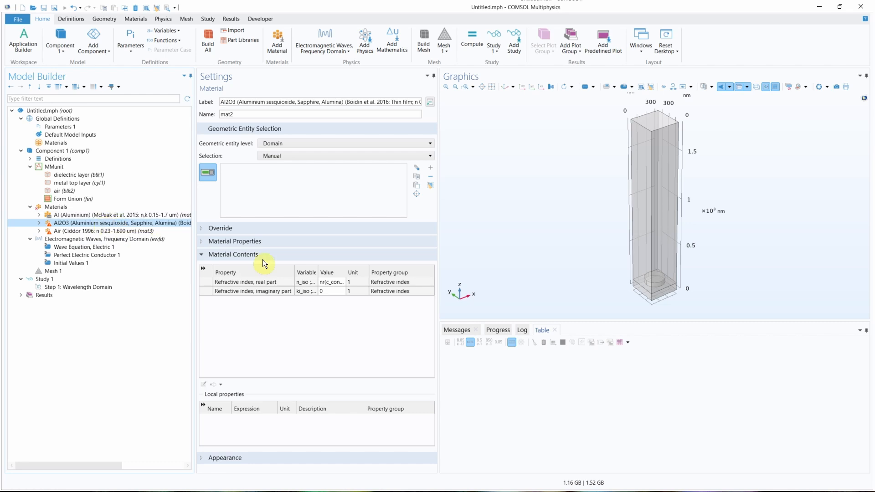
{"action": "left_click", "coordinate": [158, 224]}
{"action": "left_click", "coordinate": [647, 294]}
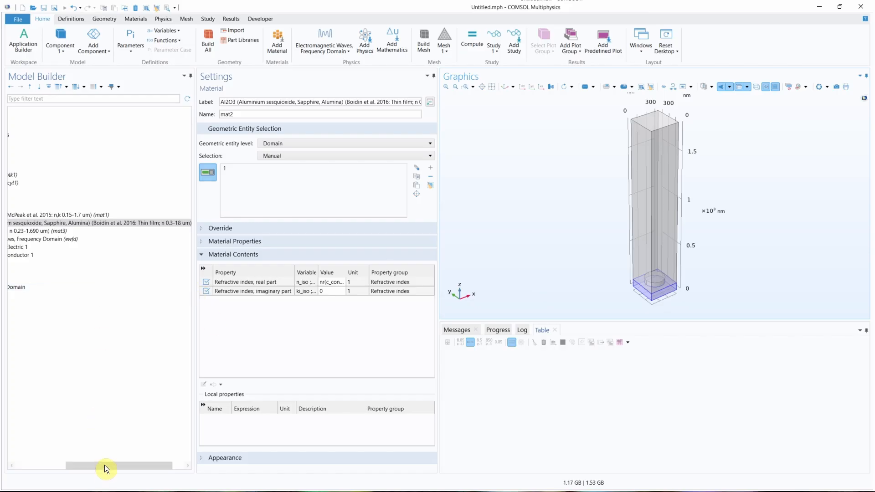
Step: Check the aluminium material's domains and assign the Air material to the tall block above the dielectric layer, domain 2
{"action": "left_click_drag", "start_coordinate": [105, 465], "coordinate": [15, 464]}
{"action": "left_click", "coordinate": [68, 215]}
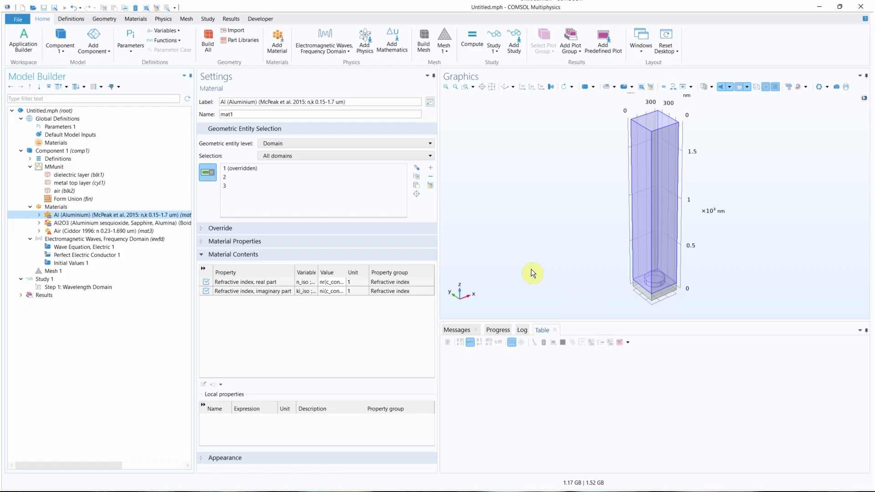
{"action": "left_click", "coordinate": [126, 230]}
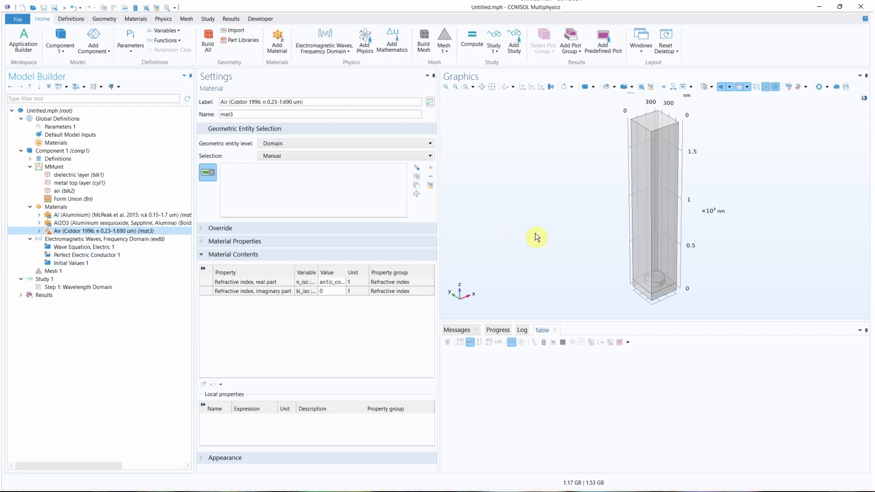
{"action": "left_click", "coordinate": [653, 222]}
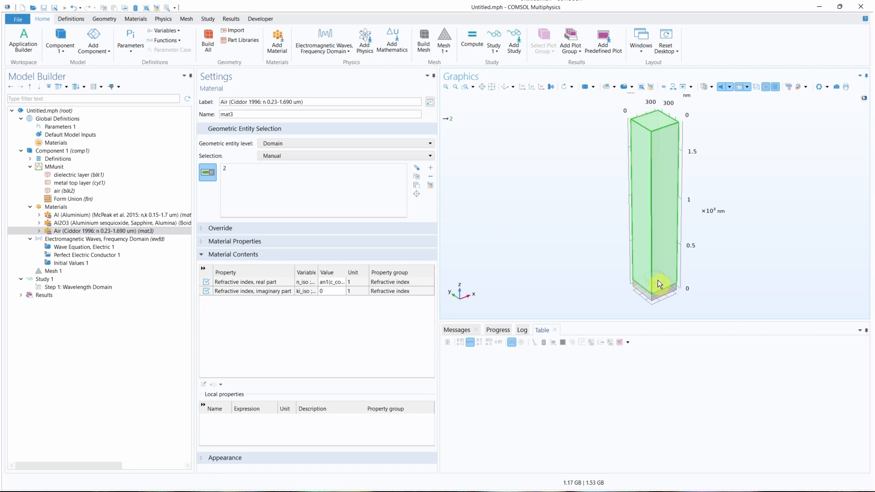
Step: Check which domains the aluminium material still covers and remove the tall air block, domain 2, from the Air material
{"action": "left_click", "coordinate": [151, 217]}
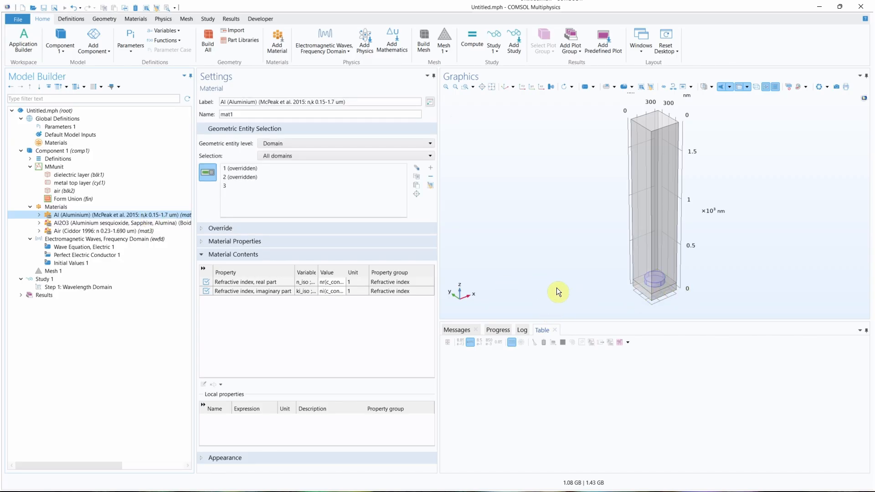
{"action": "left_click", "coordinate": [134, 231]}
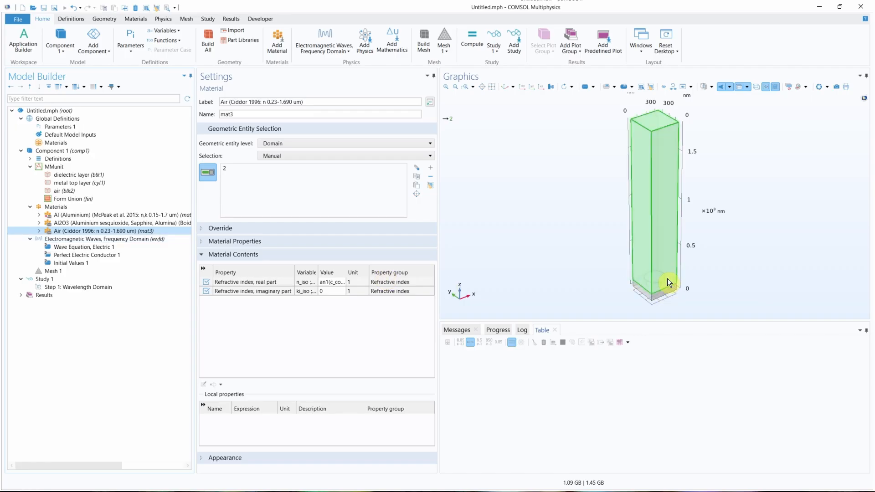
{"action": "left_click", "coordinate": [657, 247]}
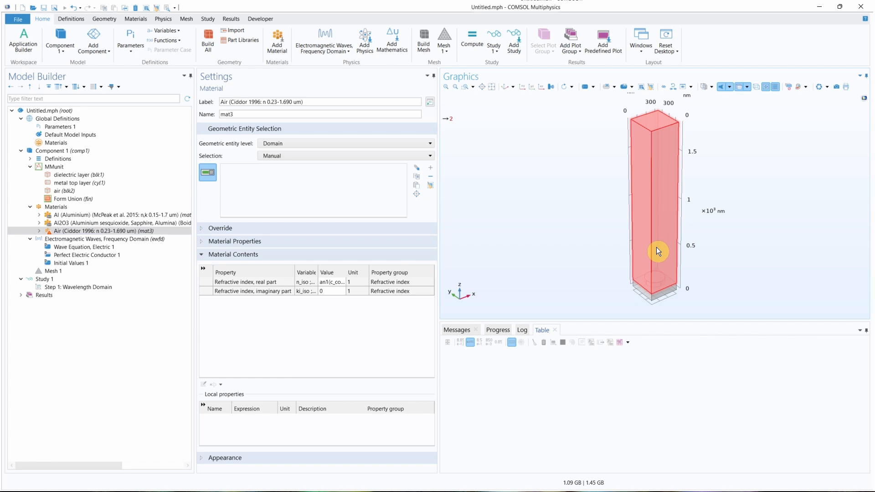
Step: Assign the Air material to the tall block above the dielectric layer, domain 2, leaving out the metal cylinder, domain 3
{"action": "left_click", "coordinate": [657, 250]}
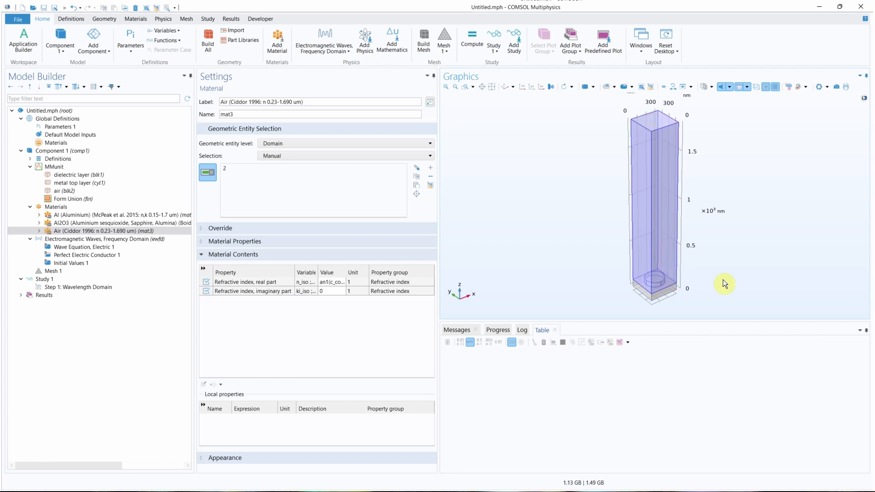
{"action": "left_click", "coordinate": [656, 282]}
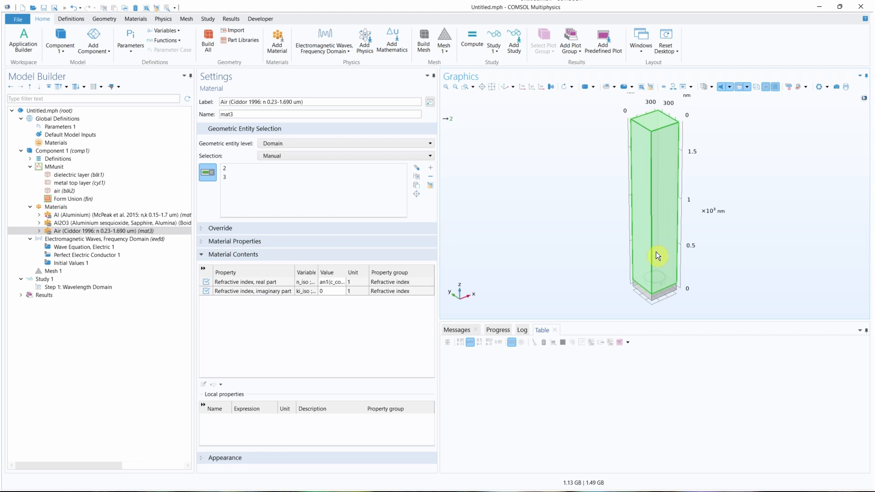
{"action": "left_click", "coordinate": [654, 282]}
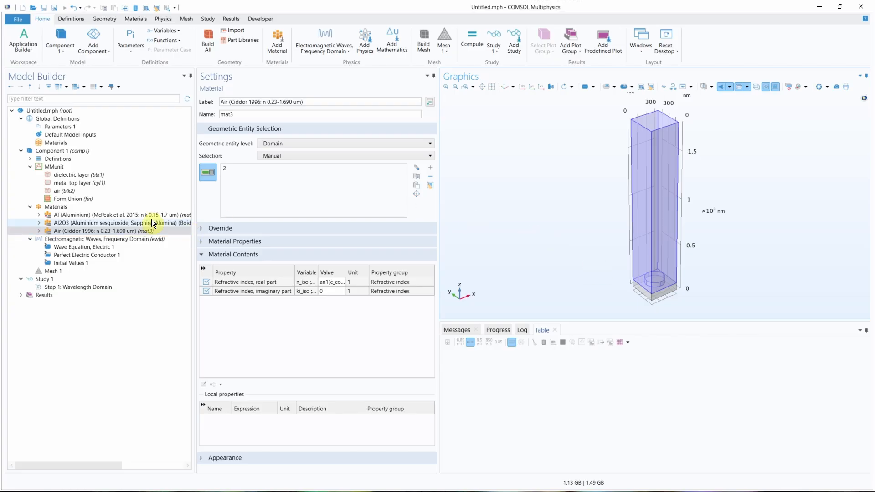
Step: Check the domain assignments of the aluminium, Al2O3 and Air materials one by one
{"action": "left_click", "coordinate": [141, 215]}
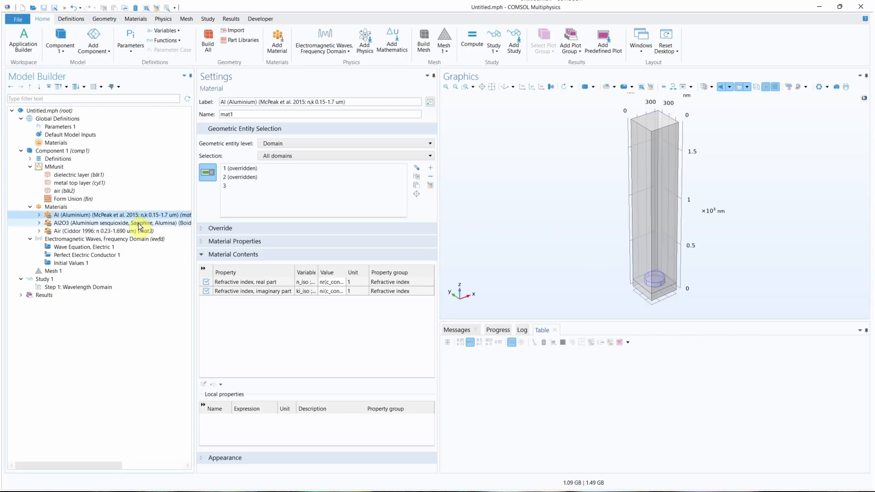
{"action": "left_click", "coordinate": [133, 224]}
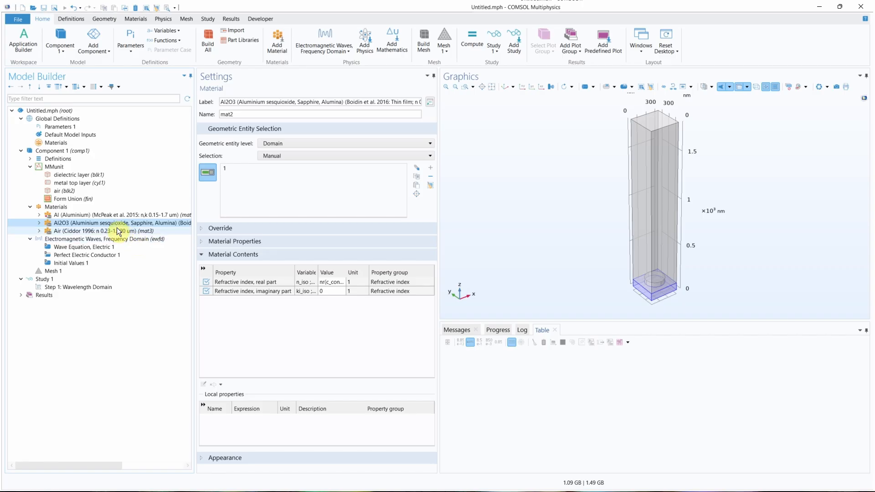
{"action": "left_click", "coordinate": [112, 232]}
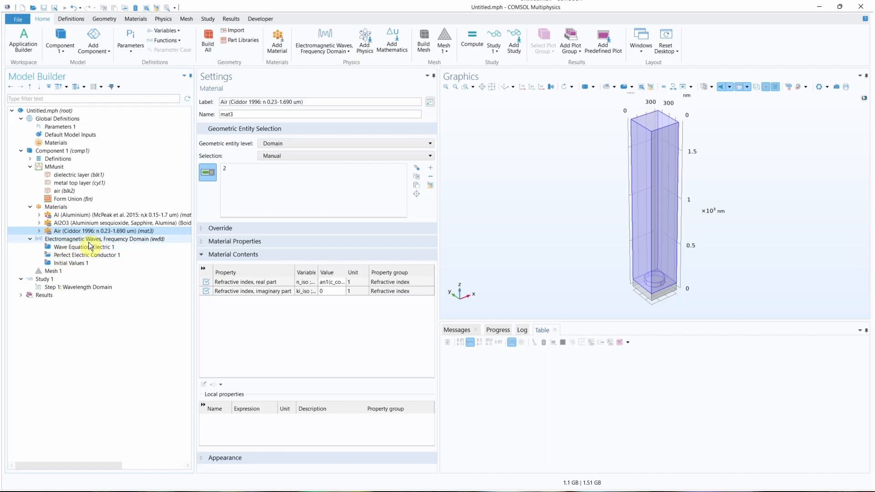
Step: Review the domains, equation form options and formulation of the Electromagnetic Waves, Frequency Domain interface, and collapse its equation and formulation settings
{"action": "left_click", "coordinate": [89, 242]}
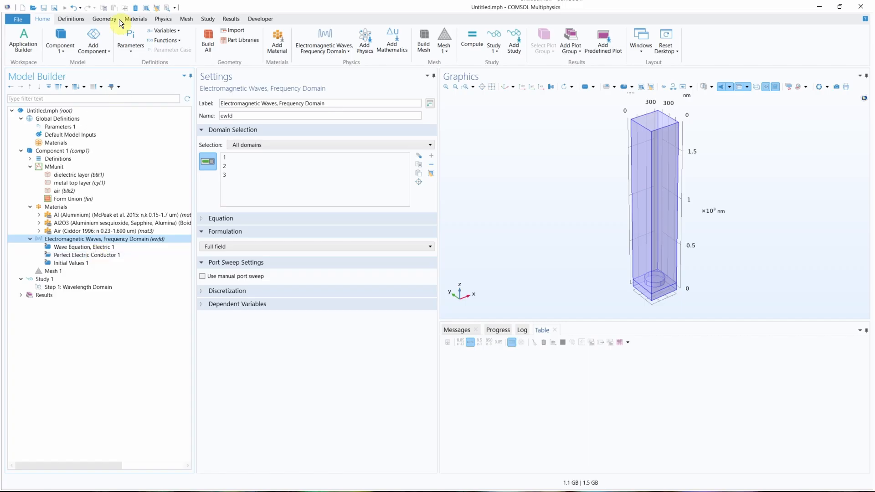
{"action": "left_click", "coordinate": [162, 20]}
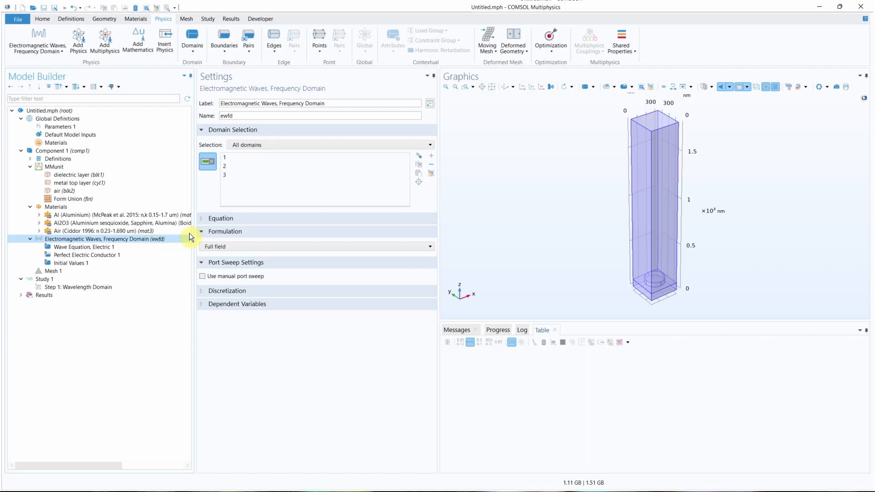
{"action": "left_click", "coordinate": [202, 218]}
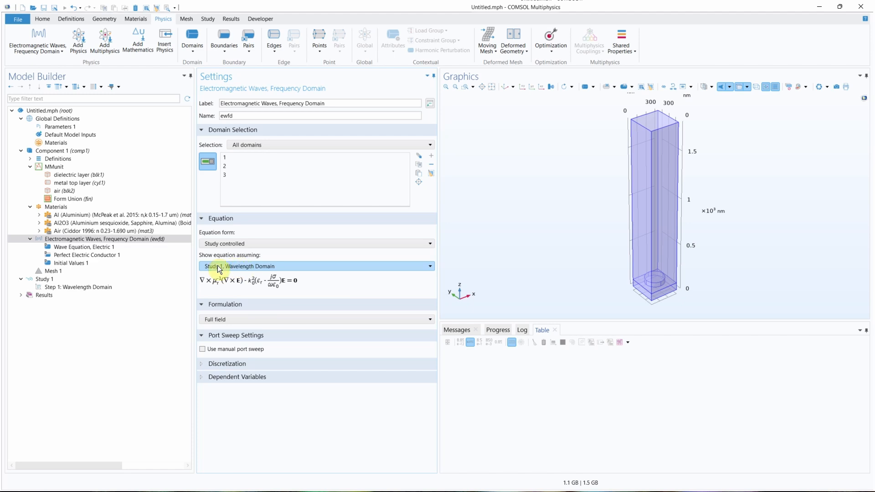
{"action": "left_click", "coordinate": [259, 267]}
{"action": "left_click", "coordinate": [260, 267]}
{"action": "left_click", "coordinate": [319, 245]}
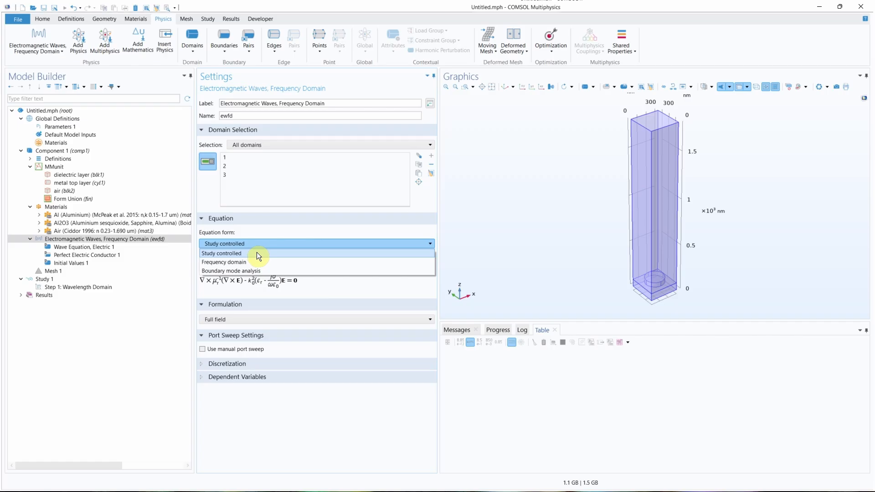
{"action": "left_click", "coordinate": [263, 234]}
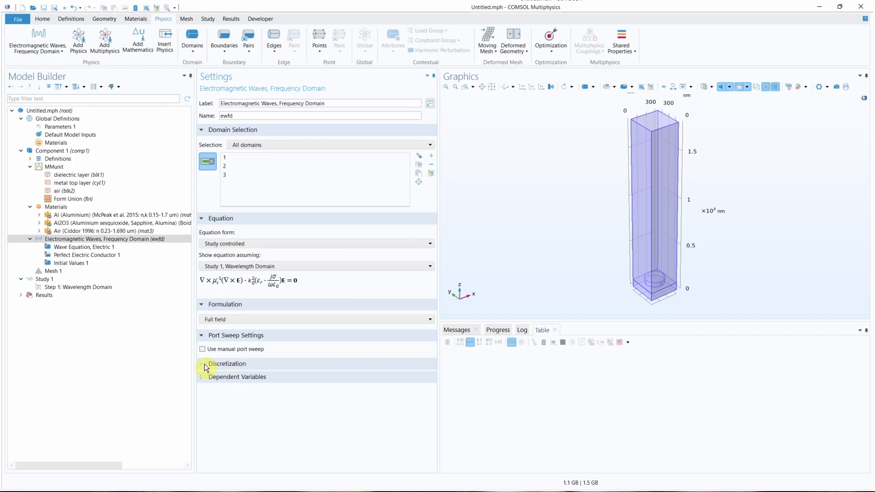
{"action": "left_click", "coordinate": [199, 218]}
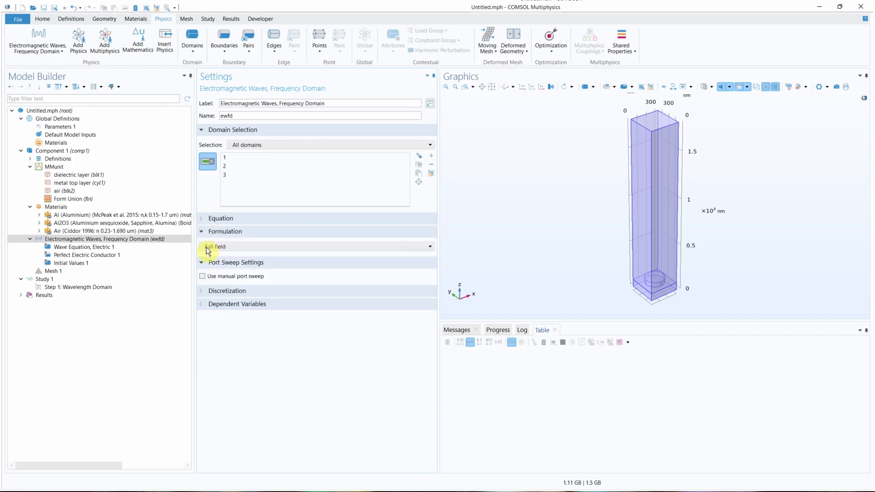
{"action": "left_click", "coordinate": [202, 233]}
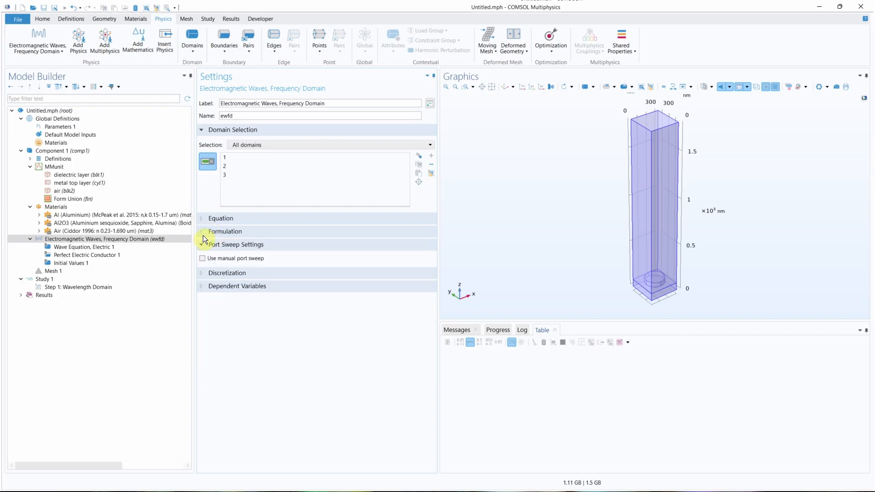
Step: Examine the Wave Equation, Electric 1 settings and the Perfect Electric Conductor 1 boundaries, highlighting boundary 3 on the unit cell from several angles
{"action": "left_click", "coordinate": [90, 249]}
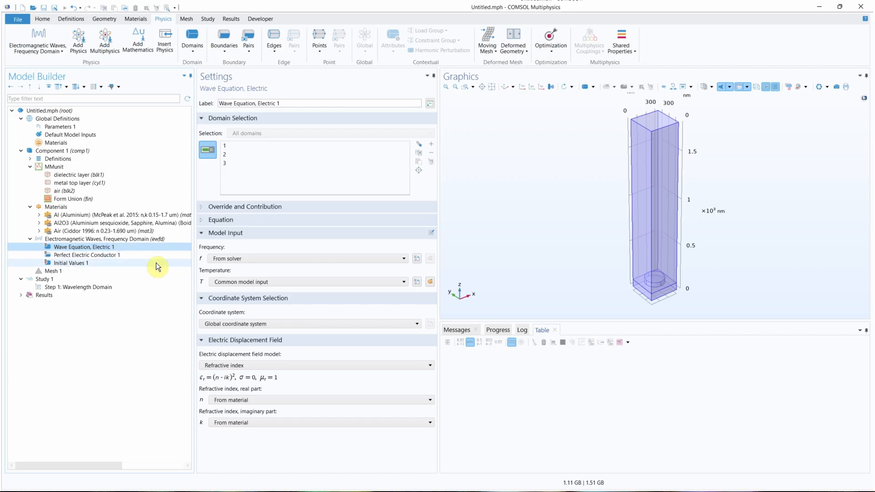
{"action": "left_click", "coordinate": [108, 256]}
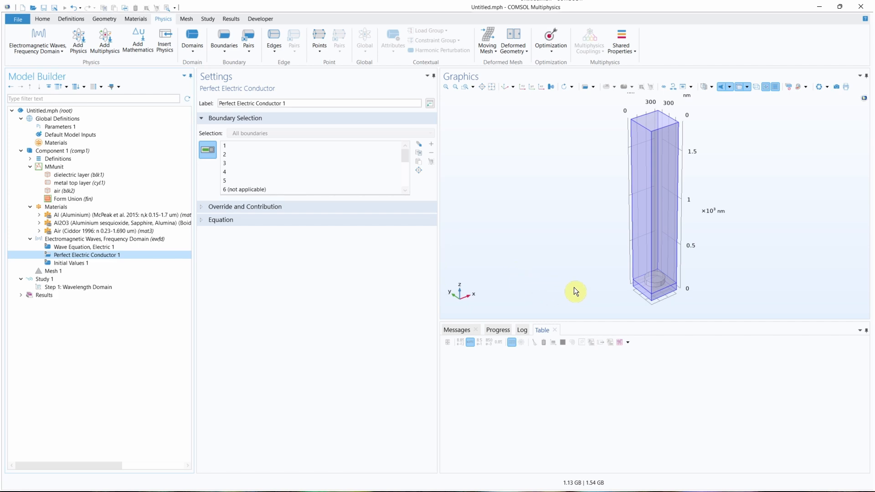
{"action": "left_click_drag", "start_coordinate": [573, 291], "coordinate": [646, 258]}
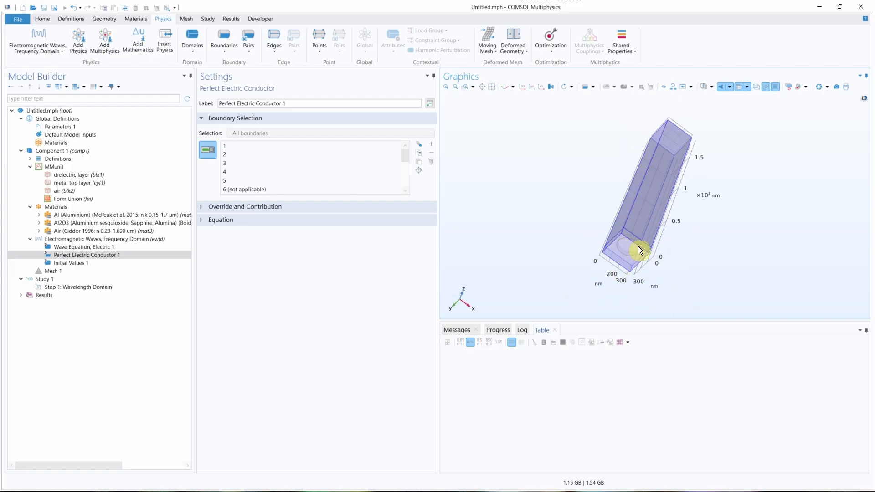
{"action": "left_click", "coordinate": [341, 167]}
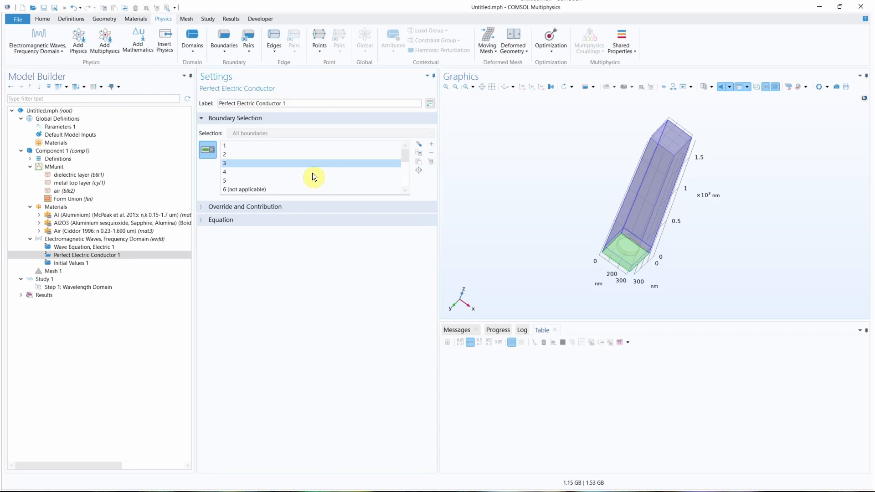
{"action": "left_click_drag", "start_coordinate": [543, 203], "coordinate": [533, 219]}
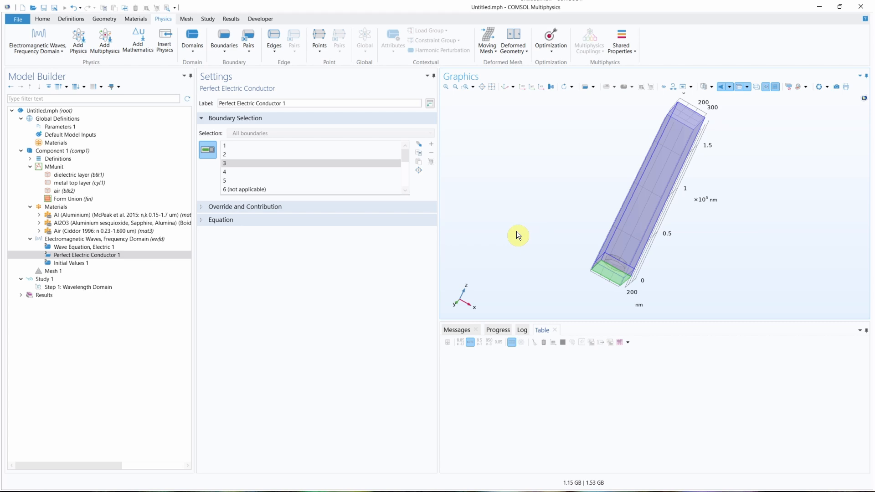
{"action": "left_click_drag", "start_coordinate": [520, 237], "coordinate": [543, 274]}
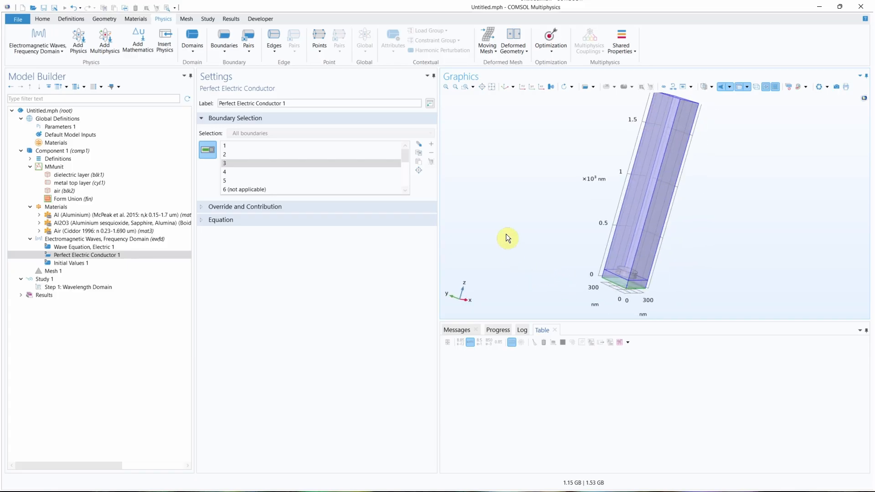
Step: Add a Port condition to the electromagnetic waves interface on the unit cell's top face, boundary 7, with the port type Periodic
{"action": "left_click", "coordinate": [84, 240]}
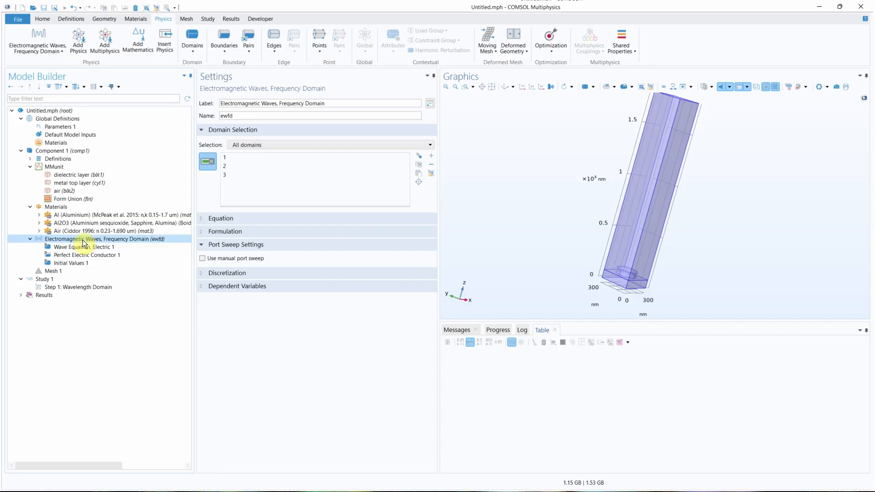
{"action": "right_click", "coordinate": [83, 241]}
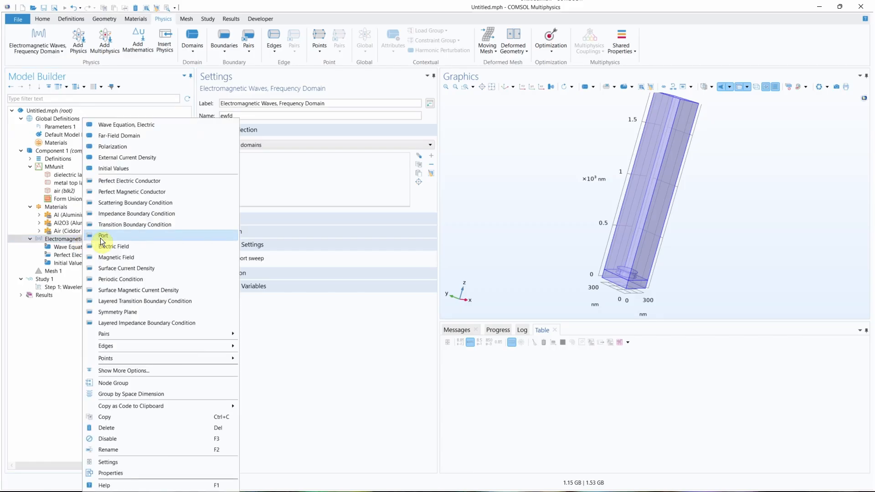
{"action": "left_click", "coordinate": [101, 235]}
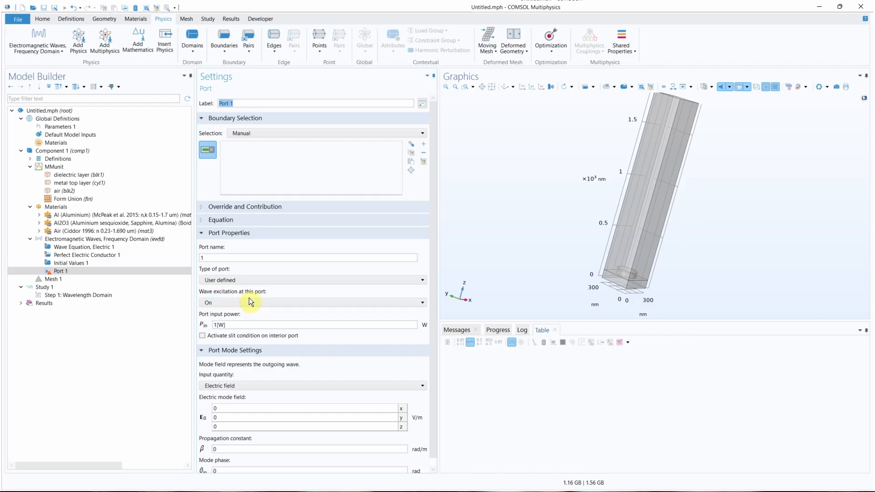
{"action": "left_click_drag", "start_coordinate": [551, 144], "coordinate": [530, 164]}
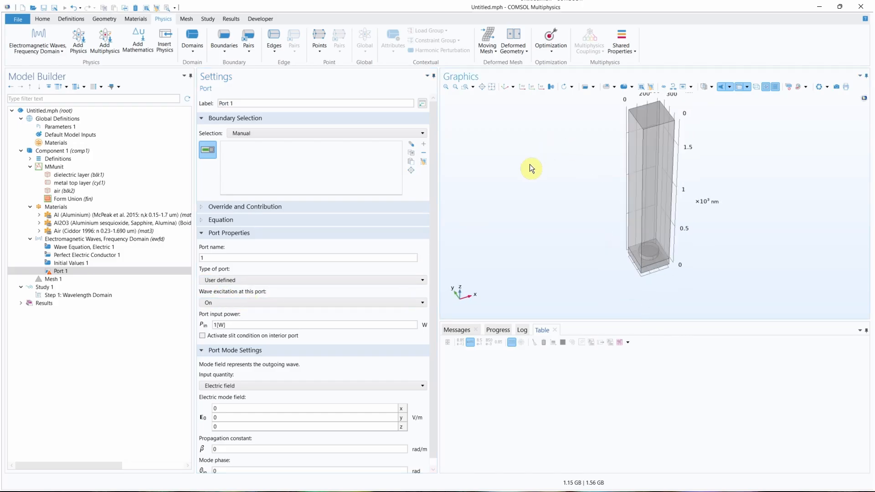
{"action": "left_click", "coordinate": [650, 116]}
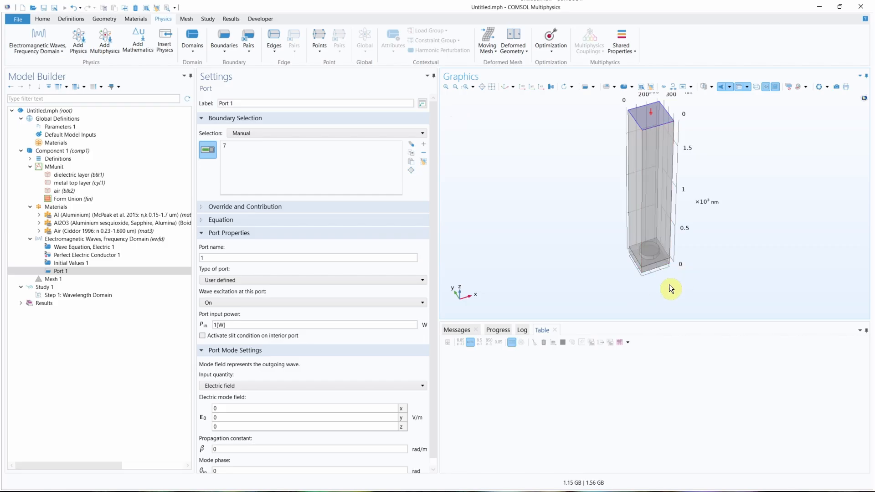
{"action": "left_click", "coordinate": [384, 281]}
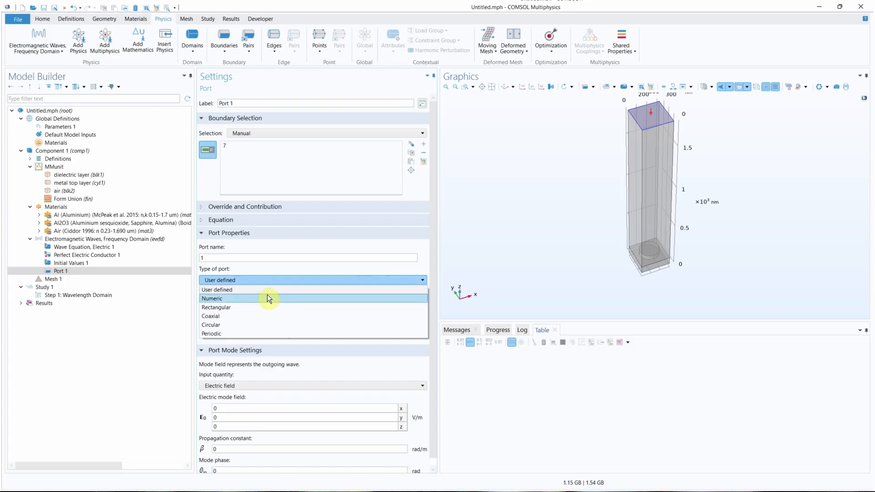
{"action": "left_click", "coordinate": [245, 333]}
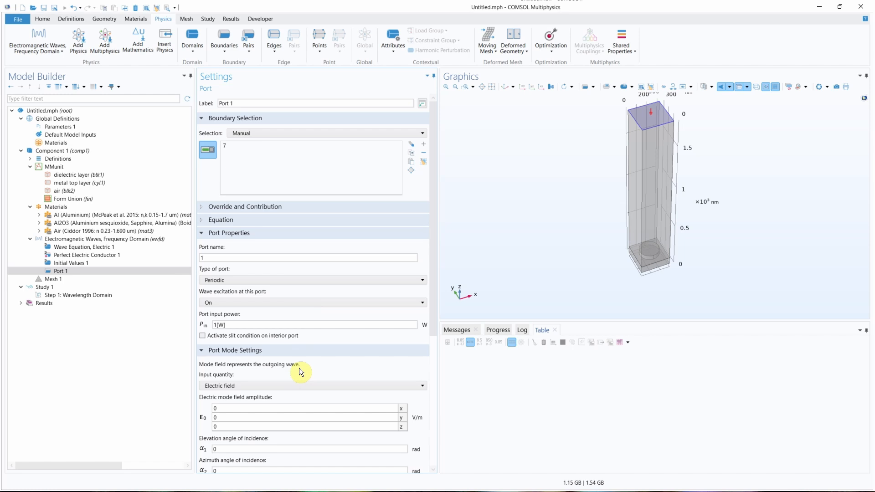
Step: Set the y component of the port's electric mode field amplitude to 1 V/m, keeping Electric field as the input quantity
{"action": "scroll", "coordinate": [299, 368], "scroll_direction": "down", "scroll_amount": 3}
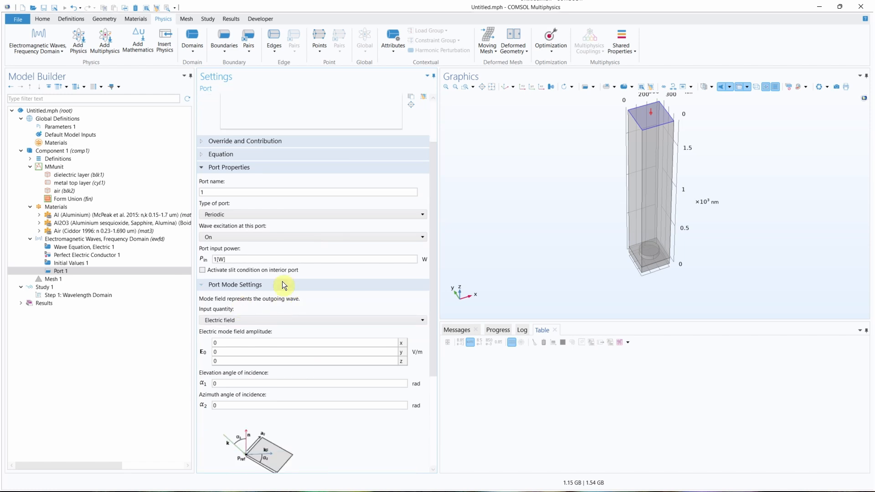
{"action": "left_click", "coordinate": [265, 349]}
{"action": "double_click", "coordinate": [265, 349]}
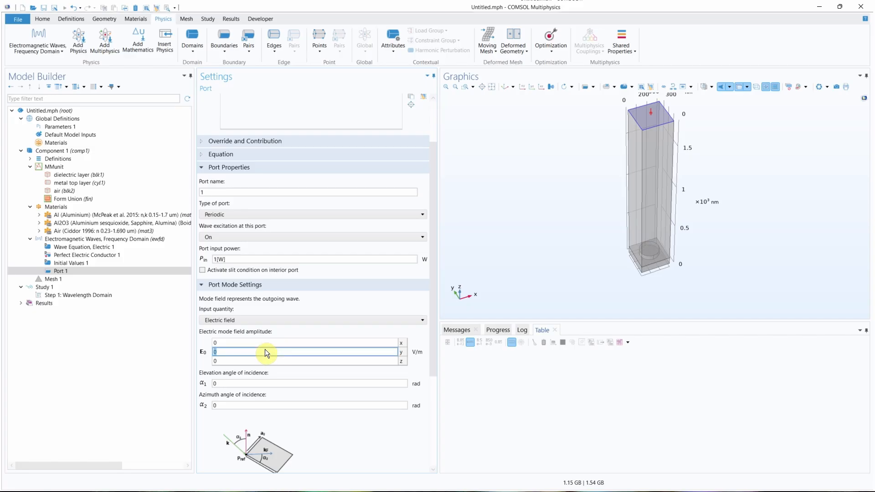
{"action": "type", "text": "1"}
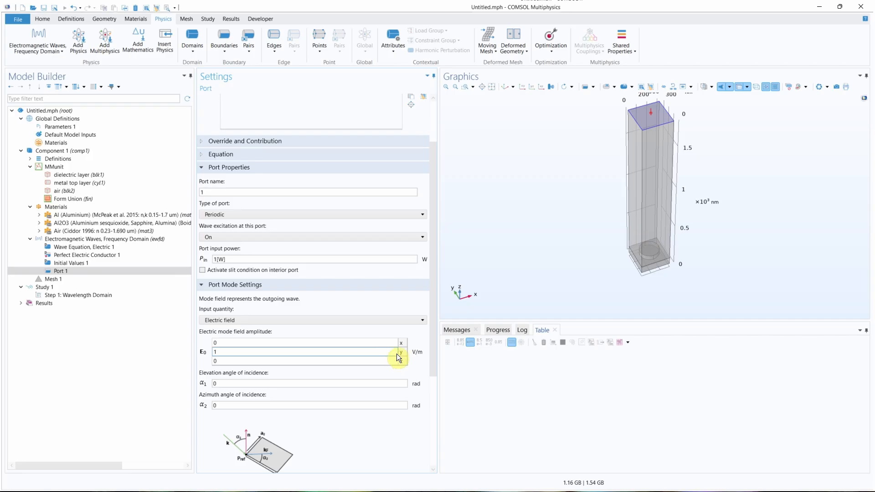
{"action": "left_click", "coordinate": [402, 321]}
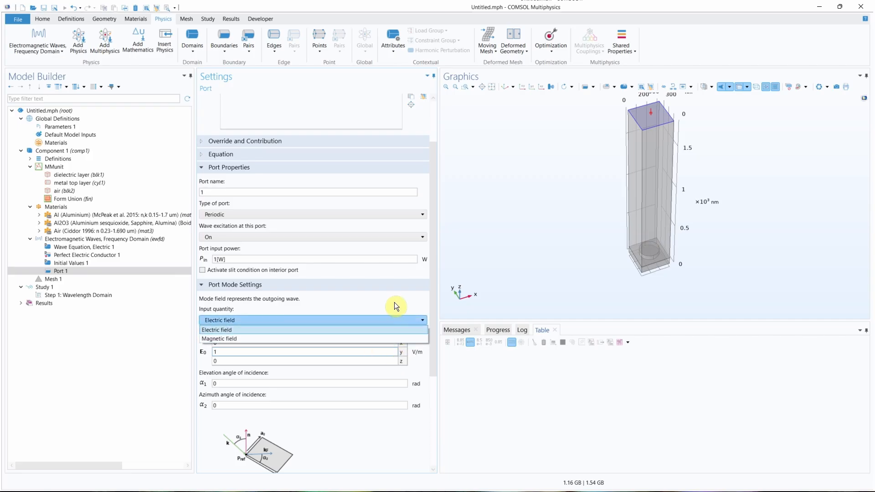
{"action": "left_click", "coordinate": [393, 308]}
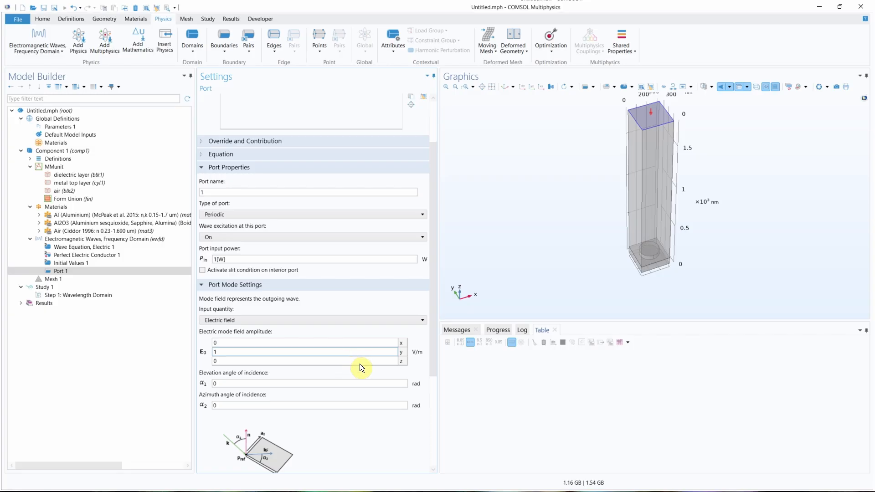
Step: Set the port's elevation angle of incidence to angleIn and its azimuth angle of incidence to rotIn
{"action": "scroll", "coordinate": [353, 369], "scroll_direction": "down", "scroll_amount": 1}
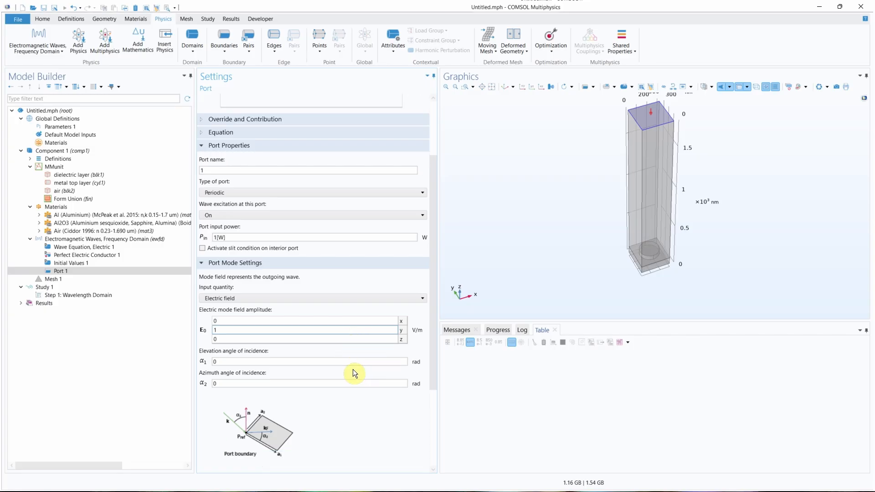
{"action": "scroll", "coordinate": [347, 446], "scroll_direction": "down", "scroll_amount": 2}
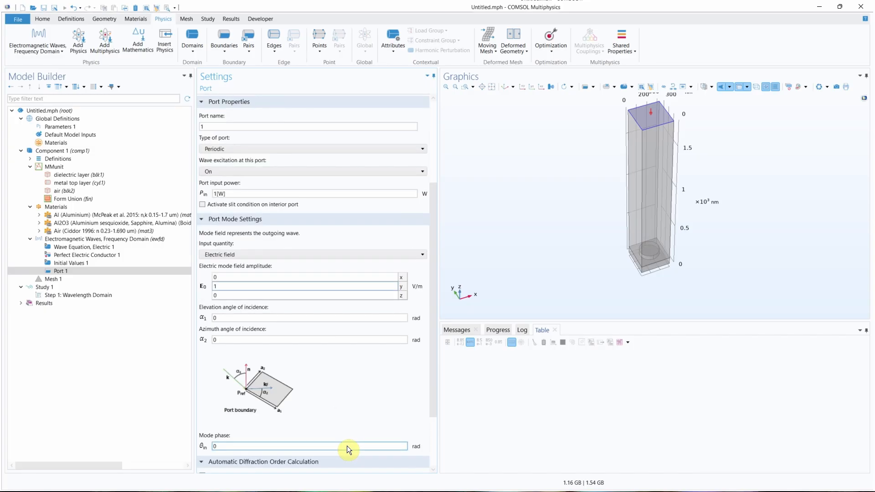
{"action": "double_click", "coordinate": [256, 317]}
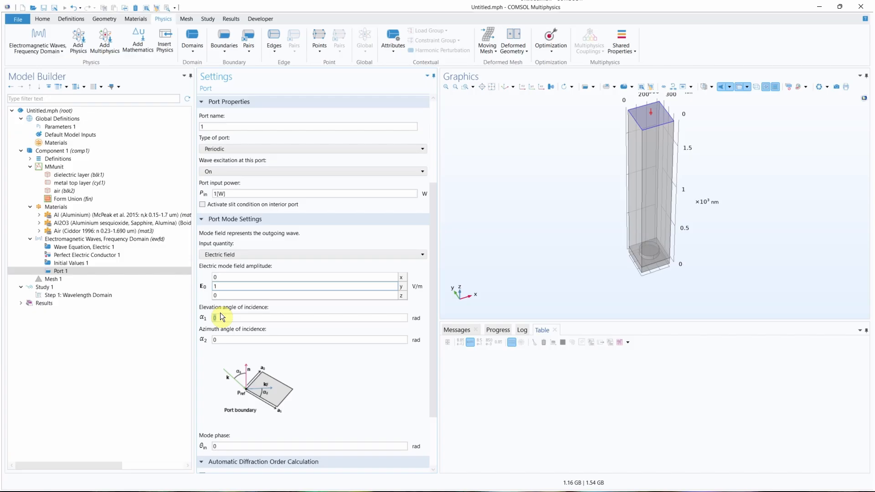
{"action": "left_click", "coordinate": [231, 317]}
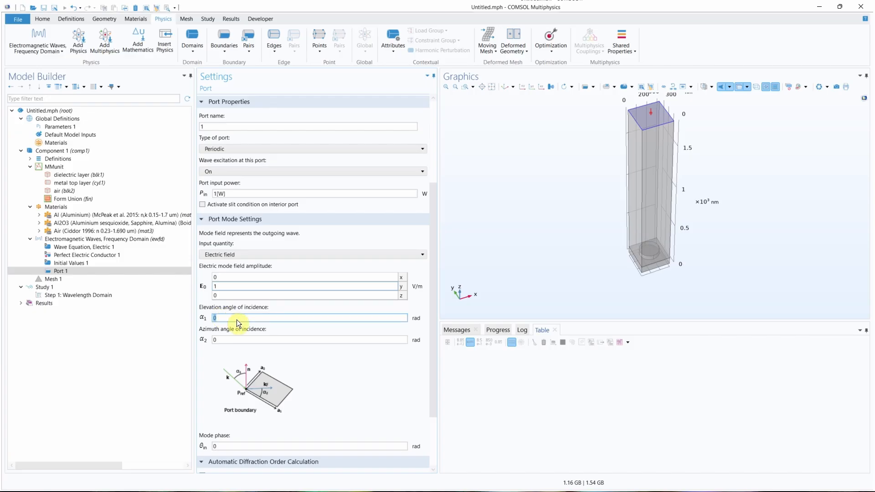
{"action": "type", "text": "angleIn"}
{"action": "left_click", "coordinate": [236, 331]}
{"action": "left_click", "coordinate": [241, 337]}
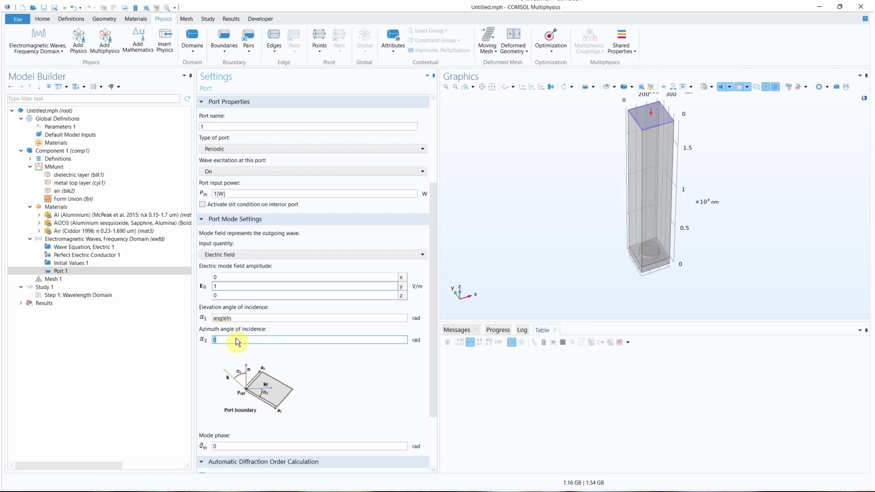
{"action": "type", "text": "rotIn"}
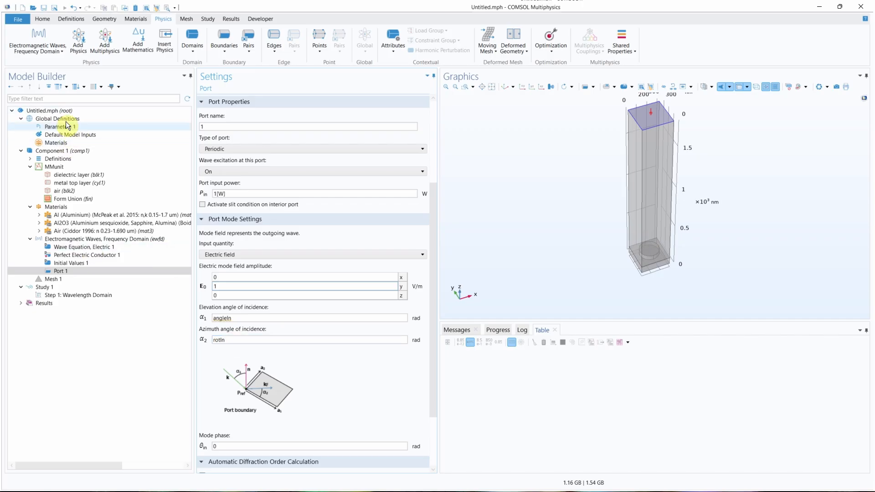
Step: Define a global parameter angleIn in Parameters 1 with the expression 45[deg] and the description "angle of incidence"
{"action": "left_click", "coordinate": [67, 128]}
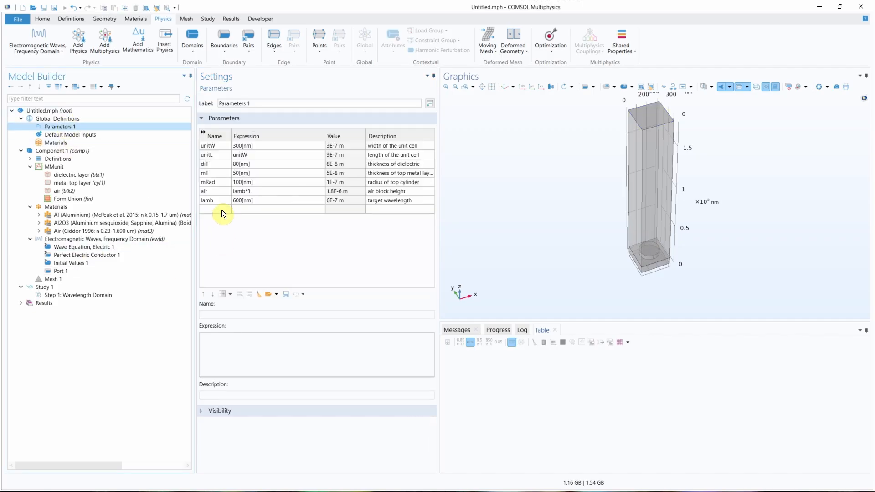
{"action": "type", "text": "angleIn"}
{"action": "key", "text": "Tab"}
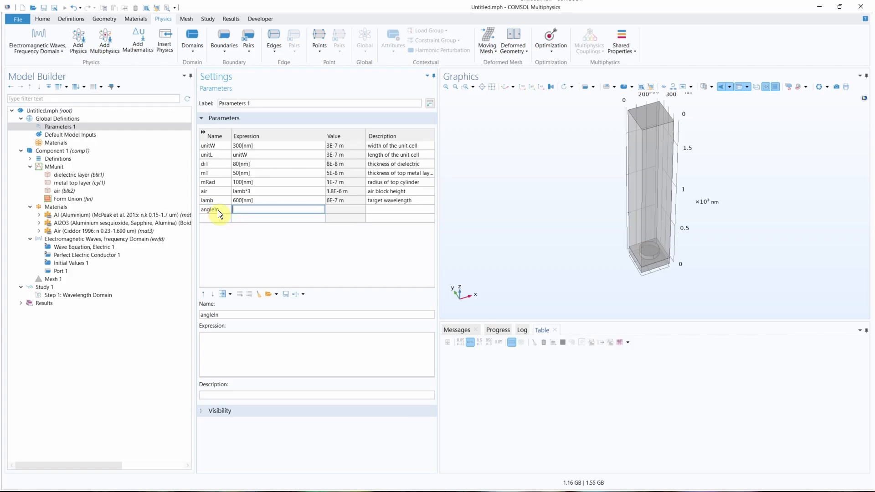
{"action": "type", "text": "0[deg]"}
{"action": "key", "text": "Tab"}
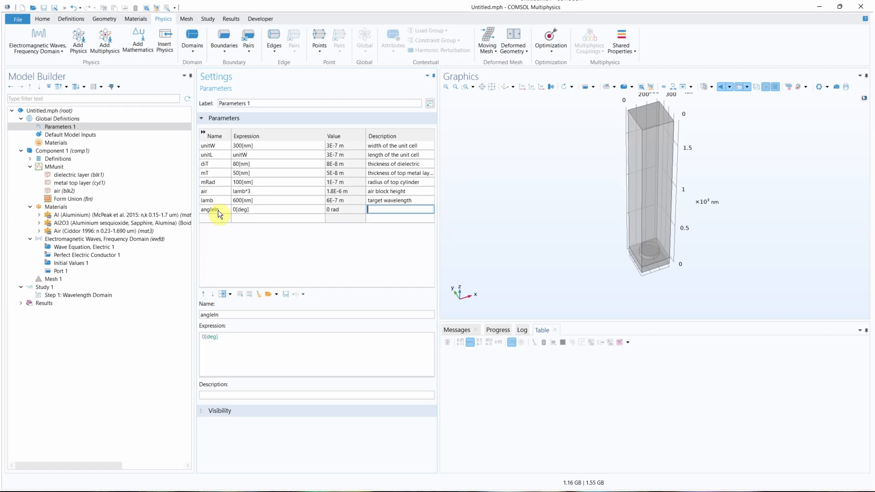
{"action": "left_click", "coordinate": [237, 210]}
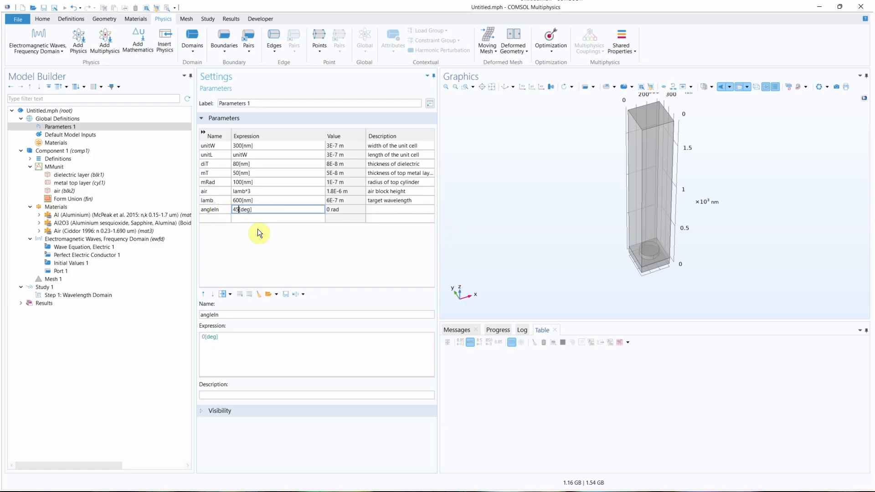
{"action": "type", "text": "45"}
{"action": "key", "text": "Tab"}
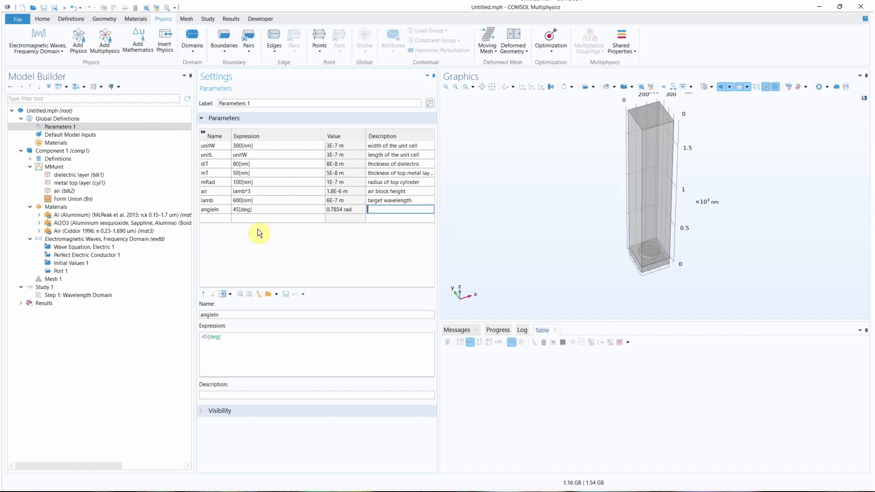
{"action": "type", "text": "angle of incidence"}
{"action": "key", "text": "Tab"}
Step: Define a global parameter rotIn with the expression 0[deg] and the description "rotation angle for incidence"
{"action": "type", "text": "ro"}
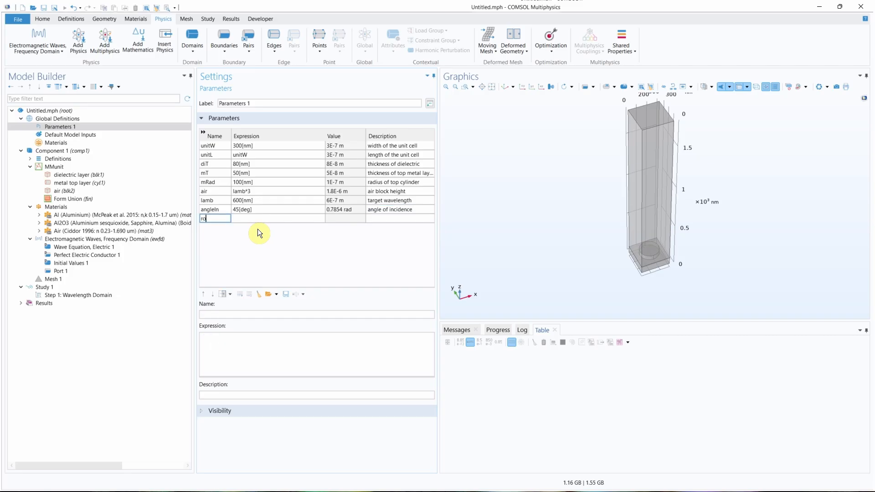
{"action": "type", "text": "tIn"}
{"action": "key", "text": "Tab"}
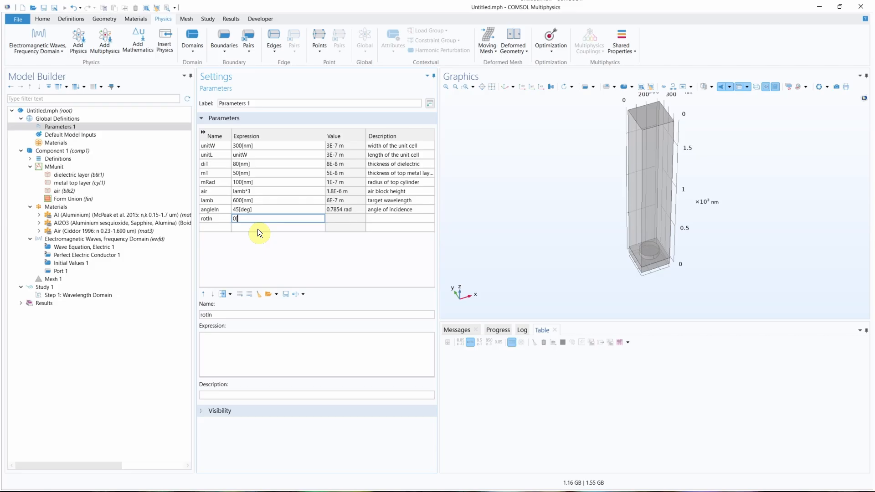
{"action": "type", "text": "0[deg]"}
{"action": "key", "text": "Tab"}
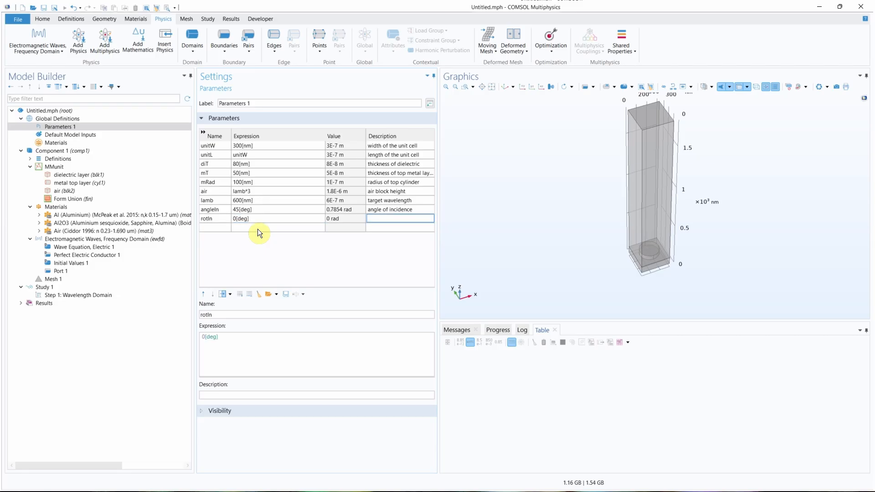
{"action": "type", "text": "rotation angle for incidence"}
{"action": "key", "text": "Tab"}
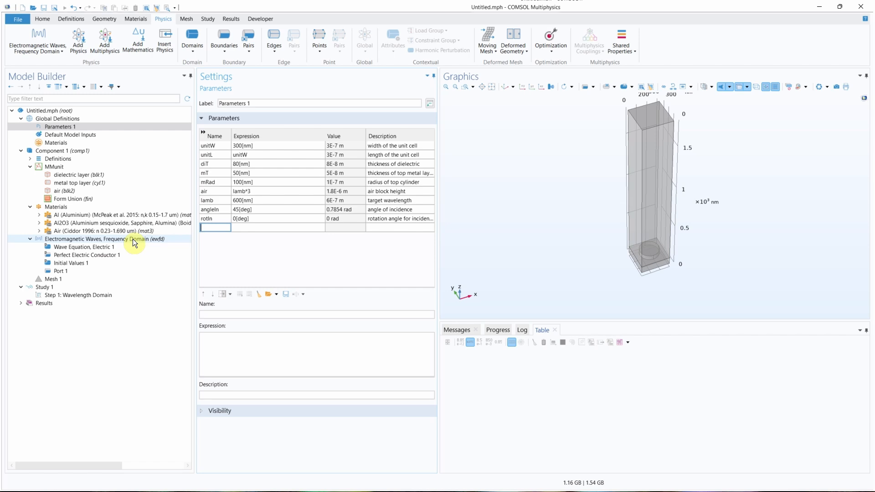
Step: Exclude Port 1 from the automatic diffraction order calculation and collapse that section of its settings
{"action": "left_click", "coordinate": [59, 272]}
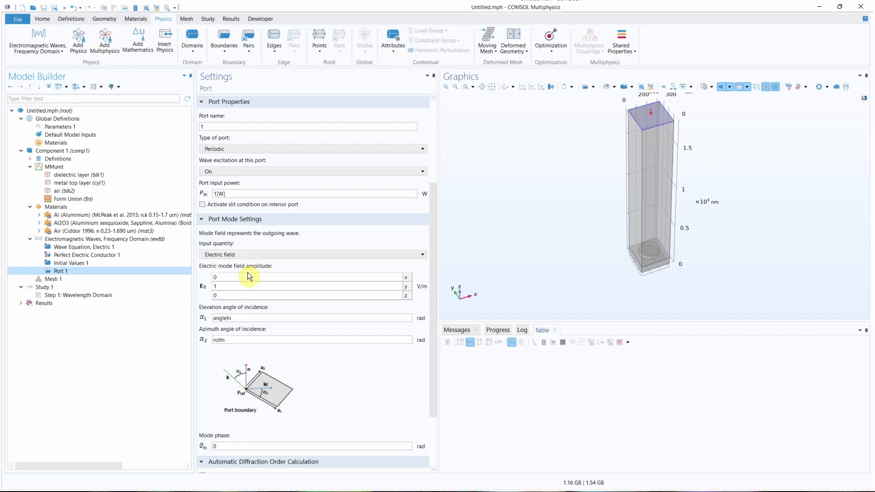
{"action": "scroll", "coordinate": [247, 369], "scroll_direction": "down", "scroll_amount": 3}
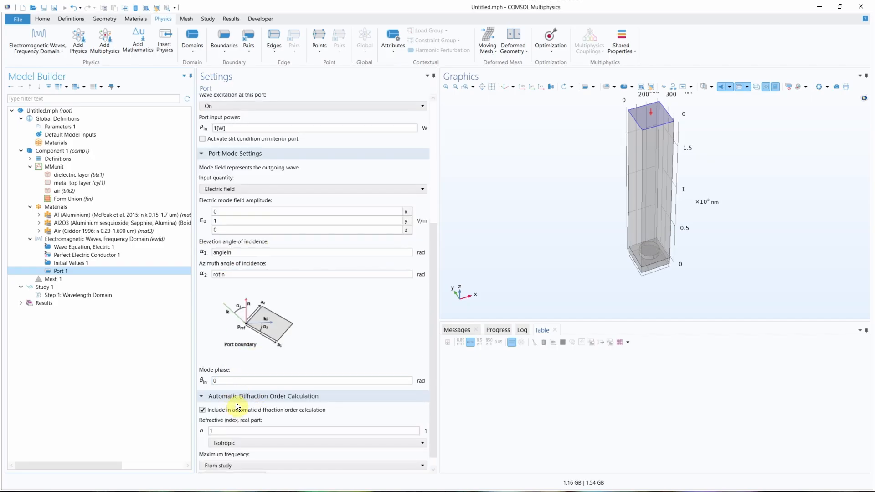
{"action": "scroll", "coordinate": [246, 404], "scroll_direction": "down", "scroll_amount": 1}
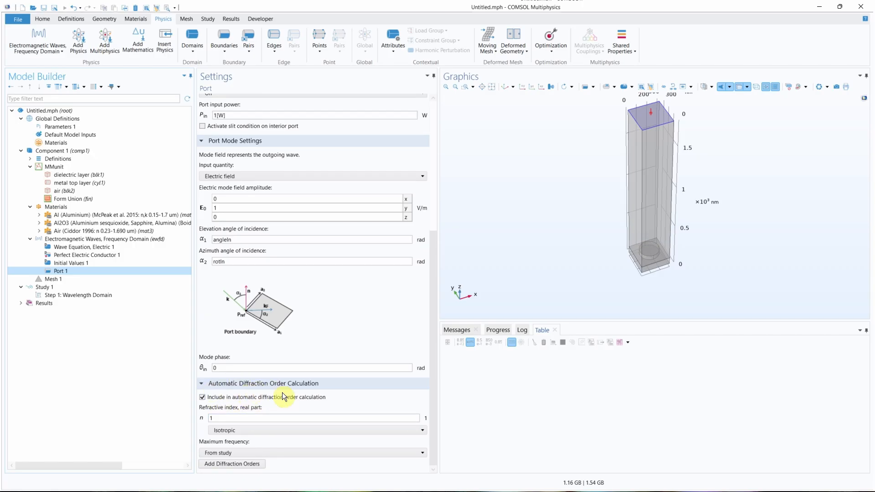
{"action": "left_click", "coordinate": [203, 397]}
{"action": "left_click", "coordinate": [201, 384]}
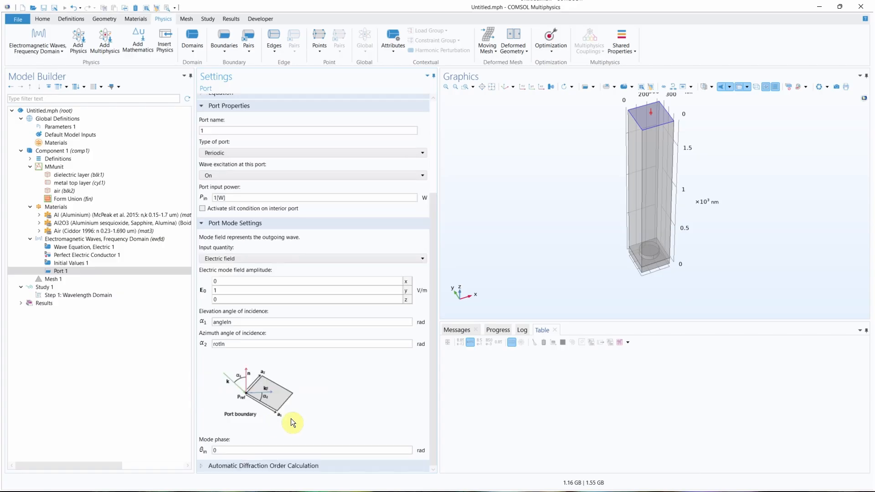
{"action": "scroll", "coordinate": [291, 416], "scroll_direction": "up", "scroll_amount": 5}
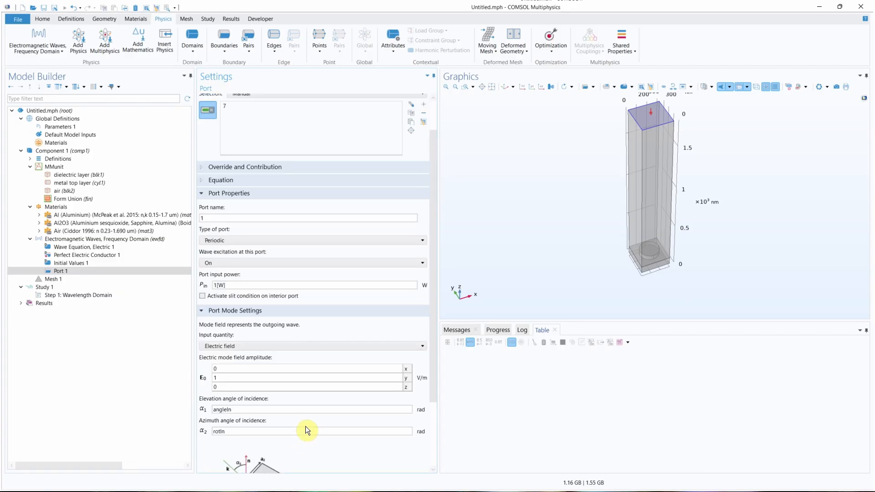
{"action": "scroll", "coordinate": [305, 430], "scroll_direction": "up", "scroll_amount": 2}
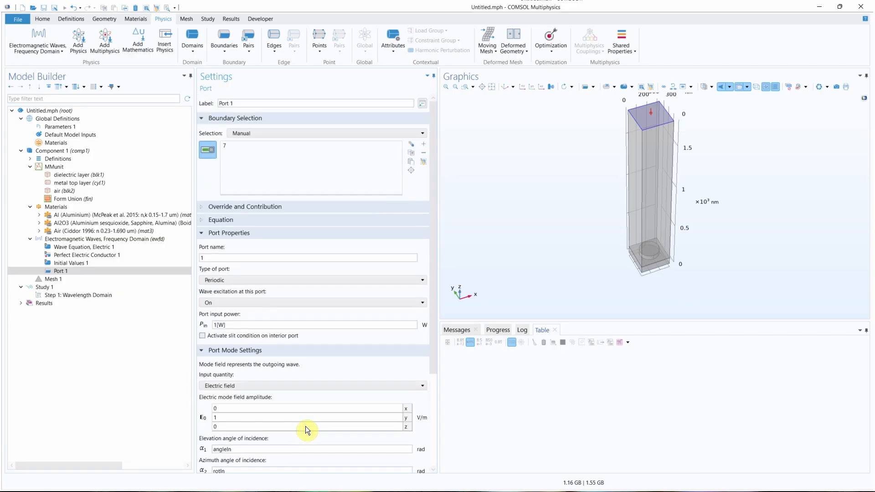
Step: Add a Periodic Condition to the electromagnetic waves interface with Floquet periodicity and its k-vector taken from the periodic port
{"action": "right_click", "coordinate": [86, 240]}
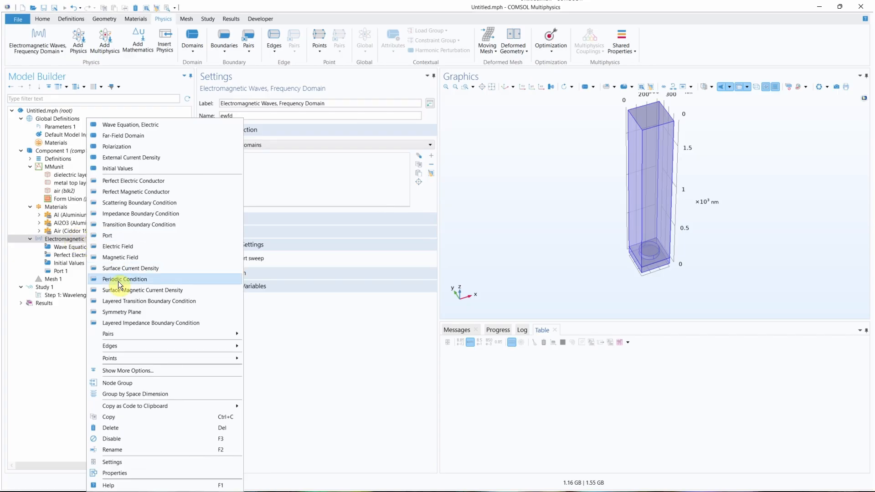
{"action": "left_click", "coordinate": [162, 279]}
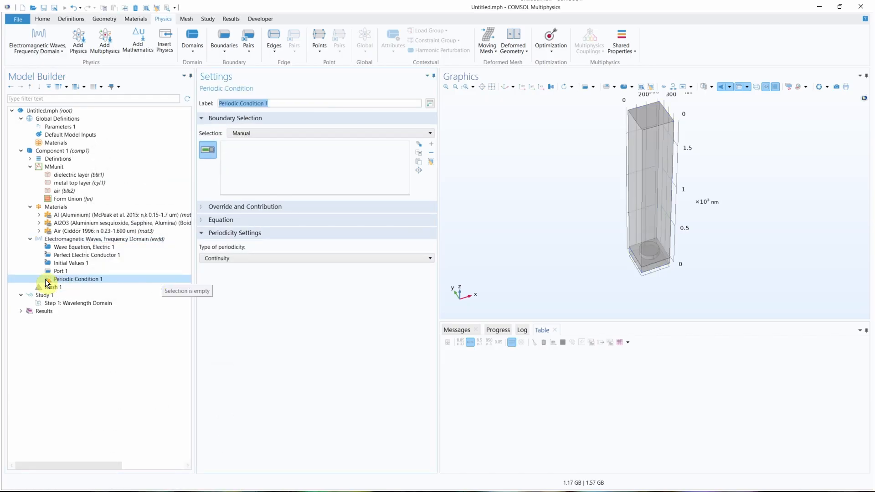
{"action": "left_click", "coordinate": [73, 281]}
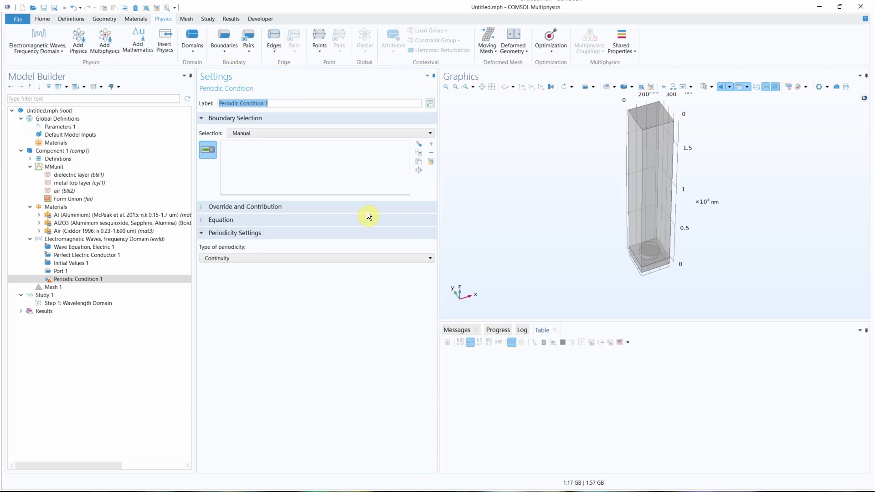
{"action": "left_click", "coordinate": [245, 259]}
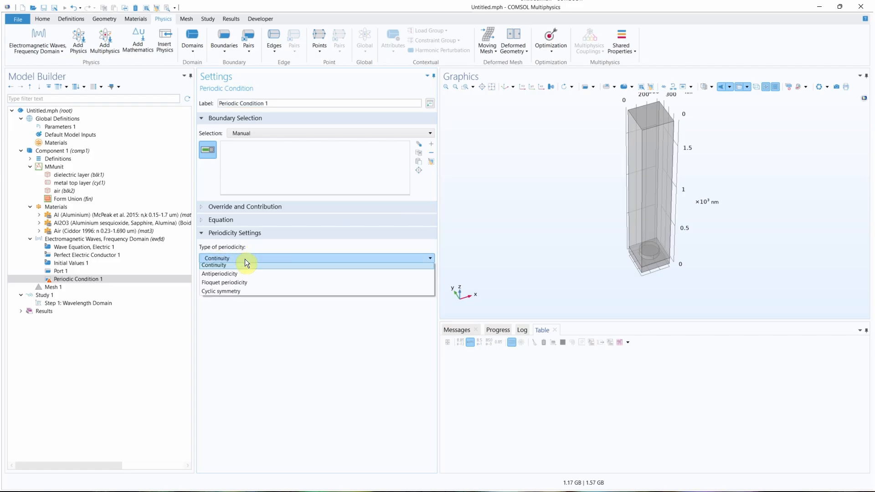
{"action": "left_click", "coordinate": [244, 285]}
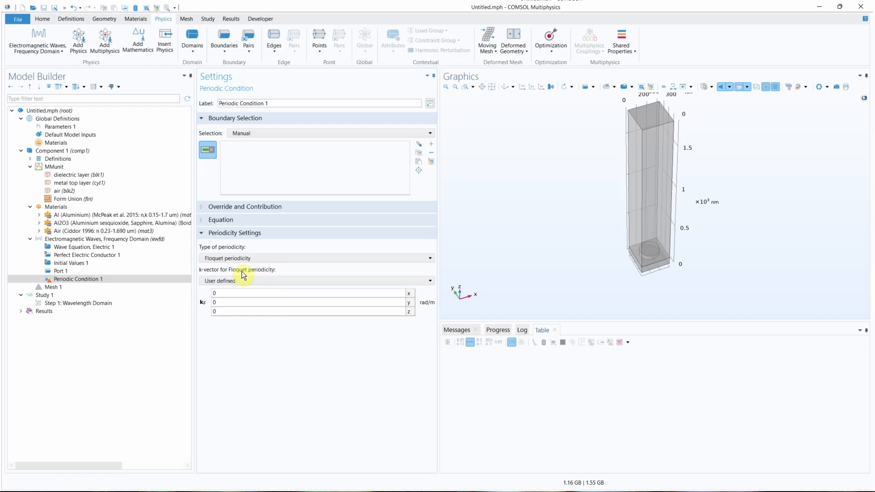
{"action": "left_click", "coordinate": [266, 279]}
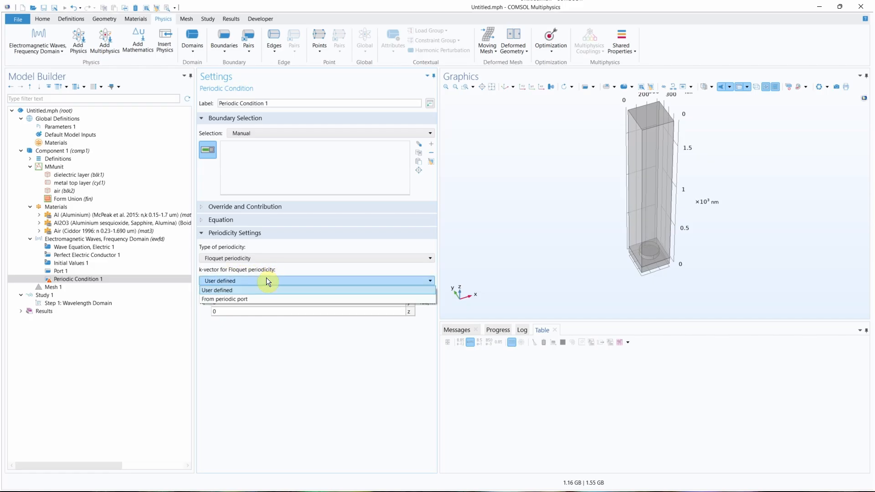
{"action": "left_click", "coordinate": [247, 300]}
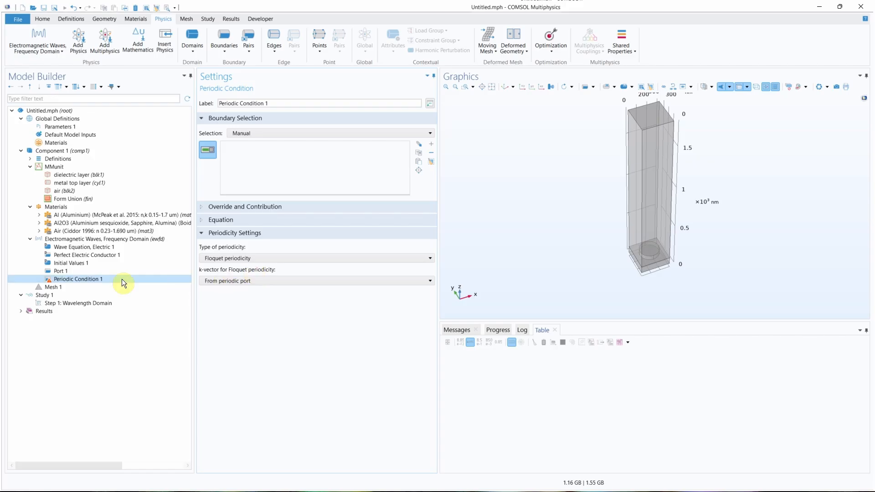
Step: Assign the unit cell's opposite side boundaries 1, 4, 16 and 17, facing along x, to Periodic Condition 1
{"action": "left_click", "coordinate": [103, 281]}
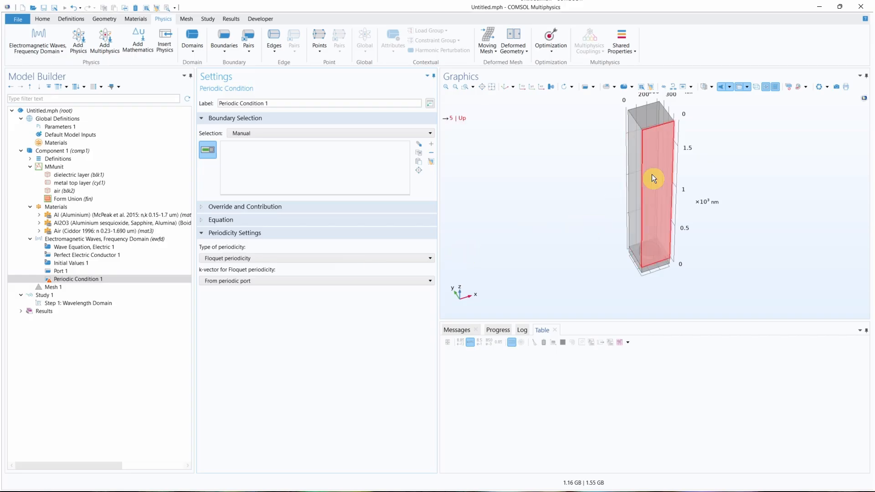
{"action": "left_click", "coordinate": [641, 182]}
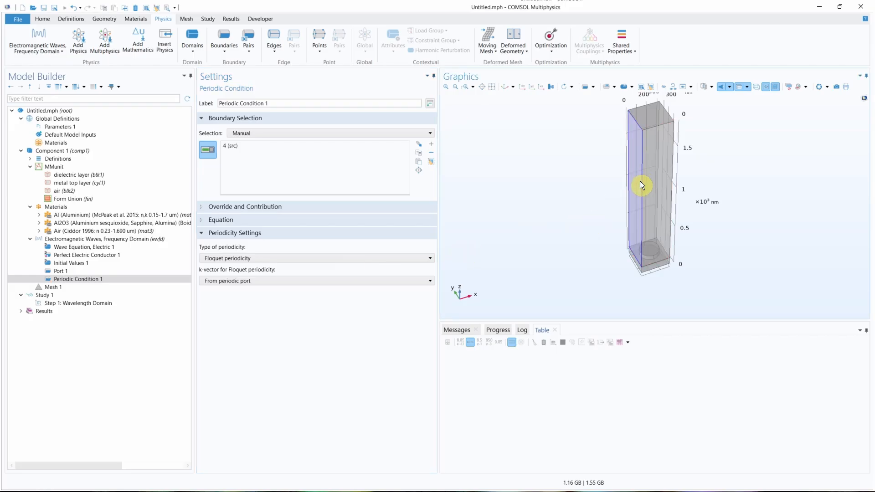
{"action": "left_click", "coordinate": [630, 257]}
{"action": "left_click_drag", "start_coordinate": [638, 264], "coordinate": [625, 284]}
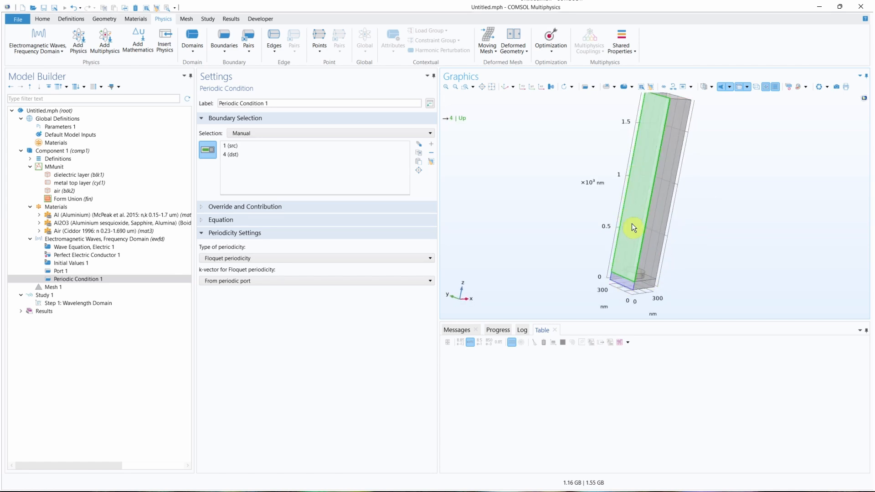
{"action": "left_click_drag", "start_coordinate": [633, 227], "coordinate": [657, 242]}
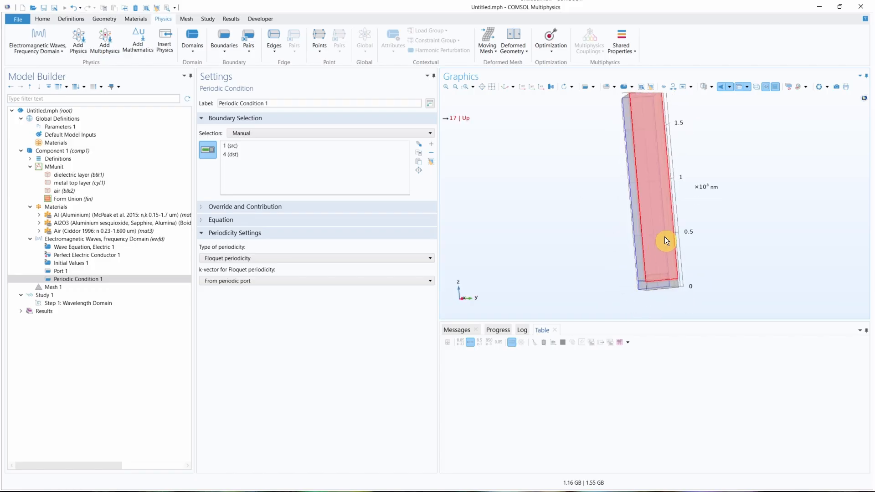
{"action": "left_click", "coordinate": [664, 237]}
{"action": "left_click", "coordinate": [664, 282]}
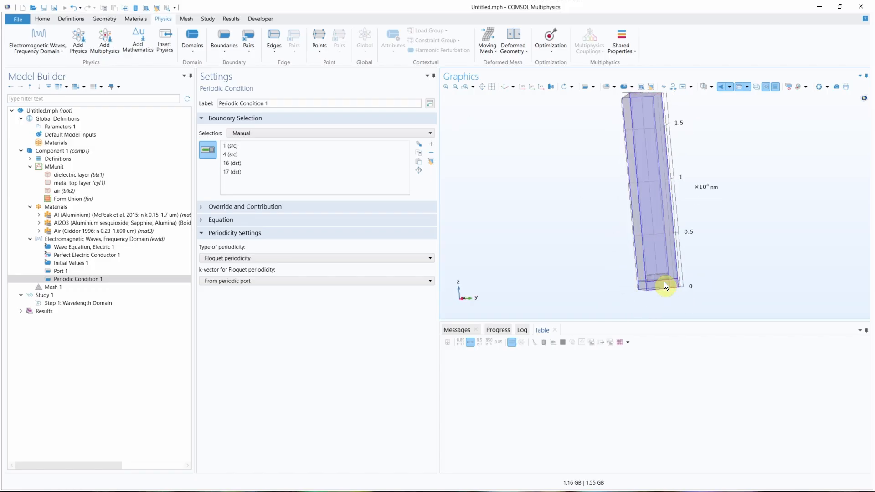
Step: Add a second Periodic Condition to the electromagnetic waves interface and assign it the opposite side boundaries 2, 5, 8 and 9, facing along y
{"action": "left_click_drag", "start_coordinate": [581, 258], "coordinate": [631, 258]}
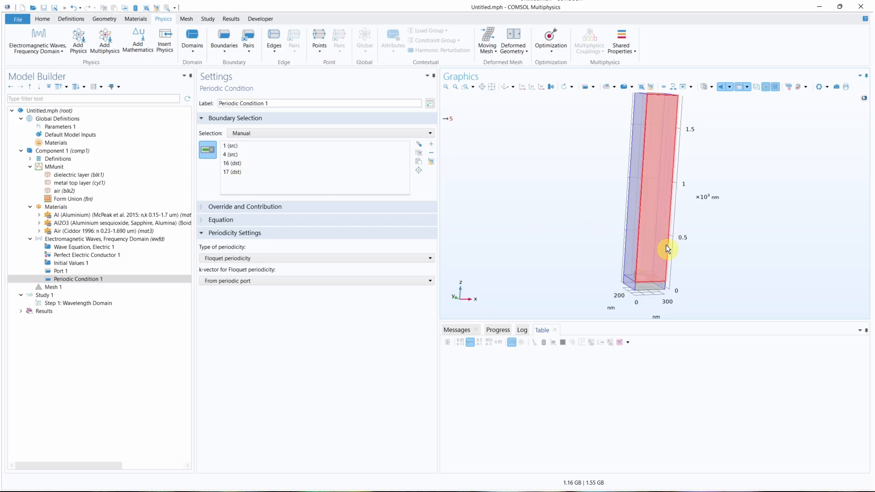
{"action": "right_click", "coordinate": [104, 242]}
{"action": "left_click", "coordinate": [142, 279]}
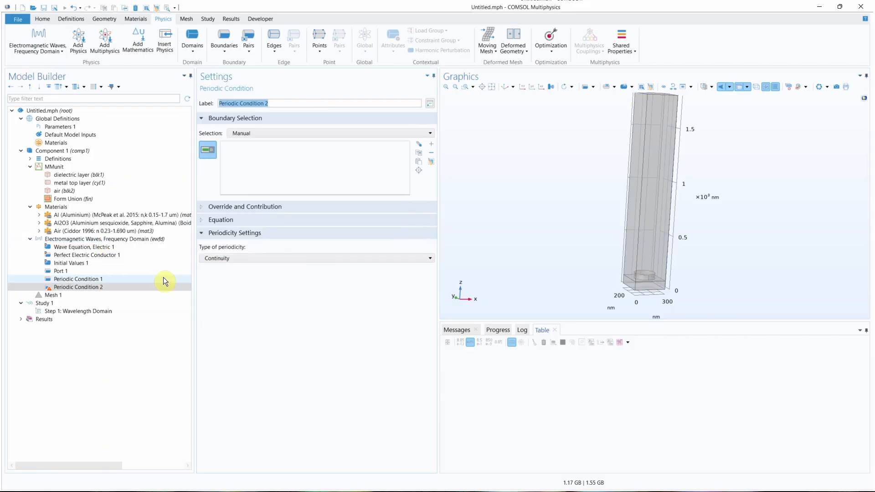
{"action": "left_click", "coordinate": [660, 248]}
{"action": "left_click", "coordinate": [648, 286]}
{"action": "left_click_drag", "start_coordinate": [621, 285], "coordinate": [637, 242]}
{"action": "left_click", "coordinate": [637, 242]}
{"action": "left_click", "coordinate": [630, 281]}
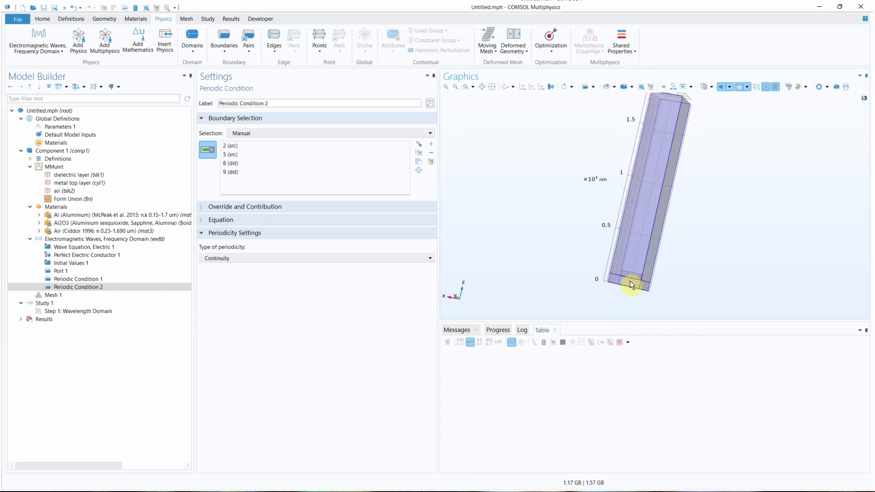
{"action": "left_click_drag", "start_coordinate": [724, 277], "coordinate": [650, 269]}
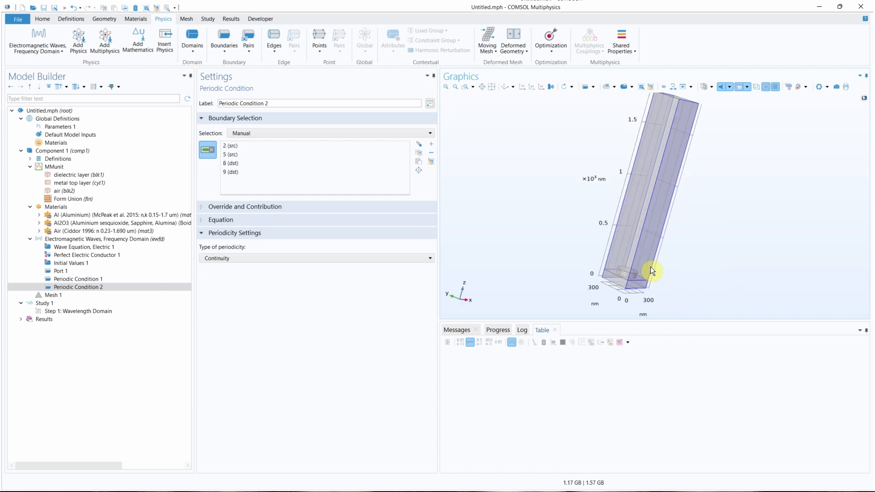
Step: Check which unit cell boundaries are assigned to both periodic conditions, Port 1 and the perfect electric conductor
{"action": "left_click", "coordinate": [493, 86]}
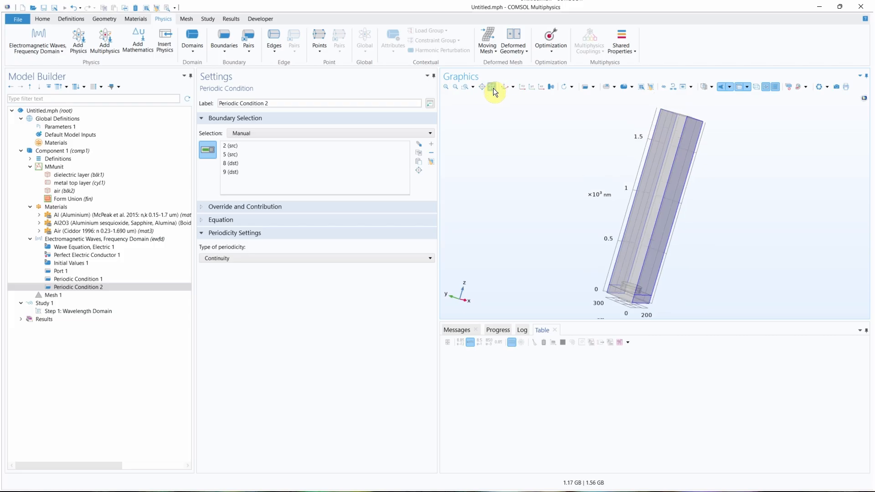
{"action": "left_click", "coordinate": [505, 86]}
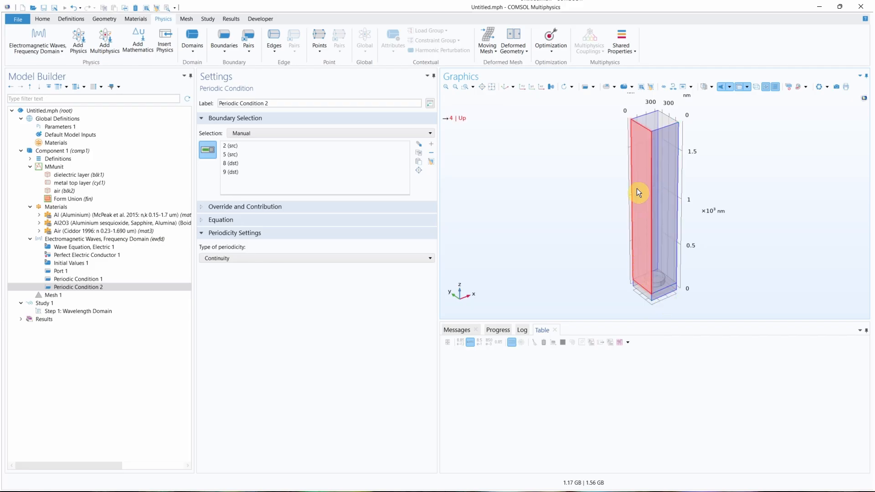
{"action": "left_click", "coordinate": [99, 278]}
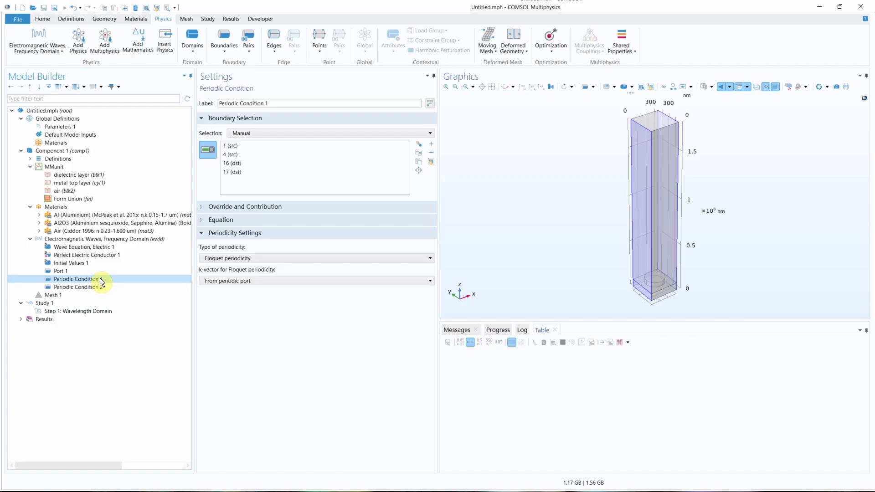
{"action": "left_click", "coordinate": [99, 288]}
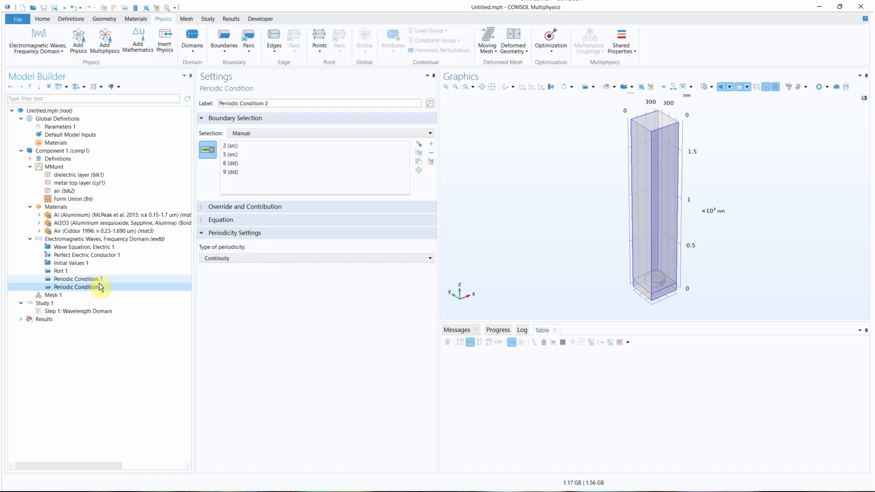
{"action": "left_click", "coordinate": [99, 283]}
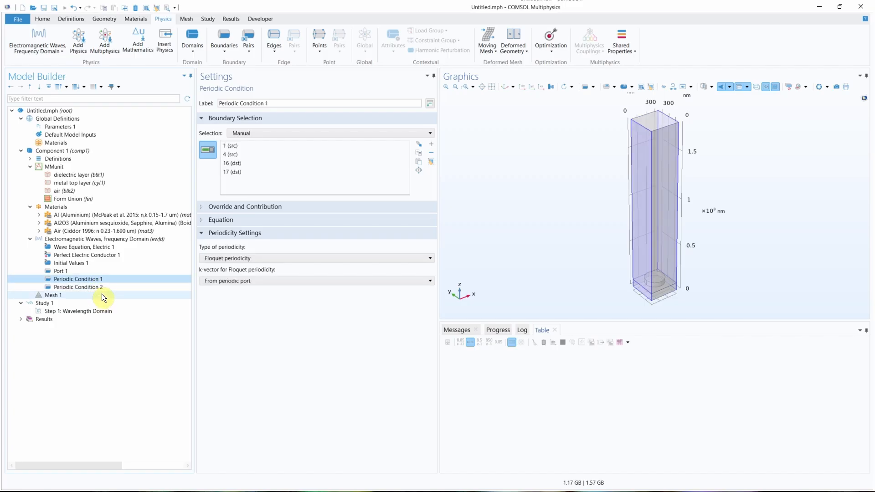
{"action": "left_click", "coordinate": [103, 288]}
{"action": "left_click", "coordinate": [102, 280]}
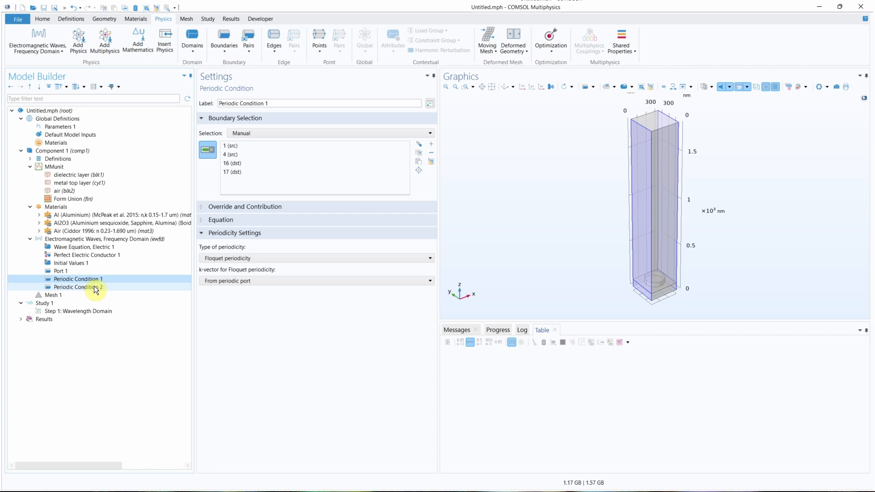
{"action": "left_click", "coordinate": [72, 272]}
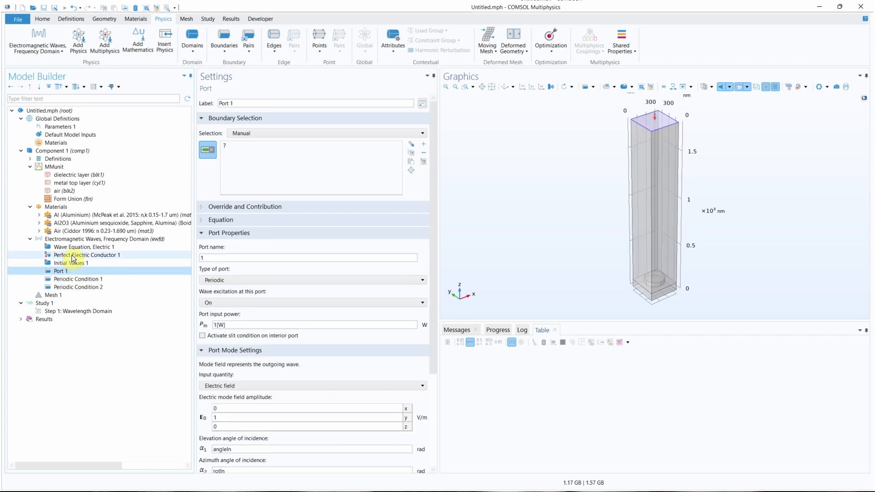
{"action": "left_click", "coordinate": [73, 256]}
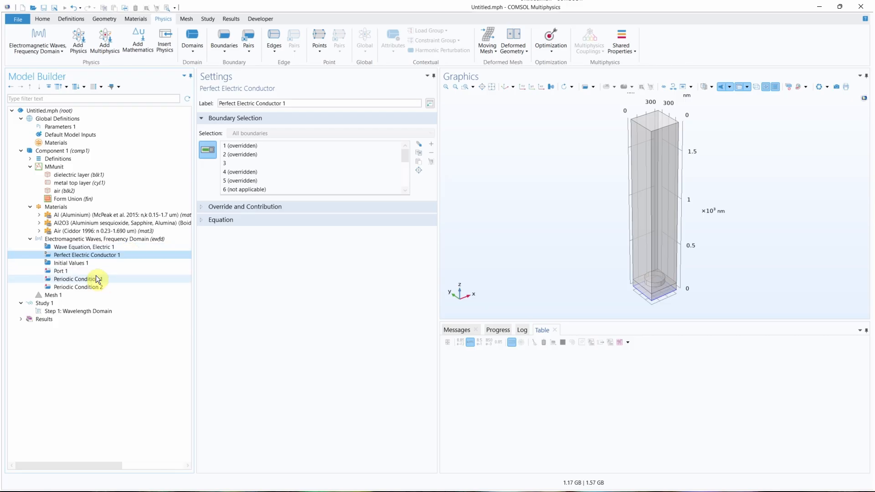
{"action": "left_click", "coordinate": [60, 271]}
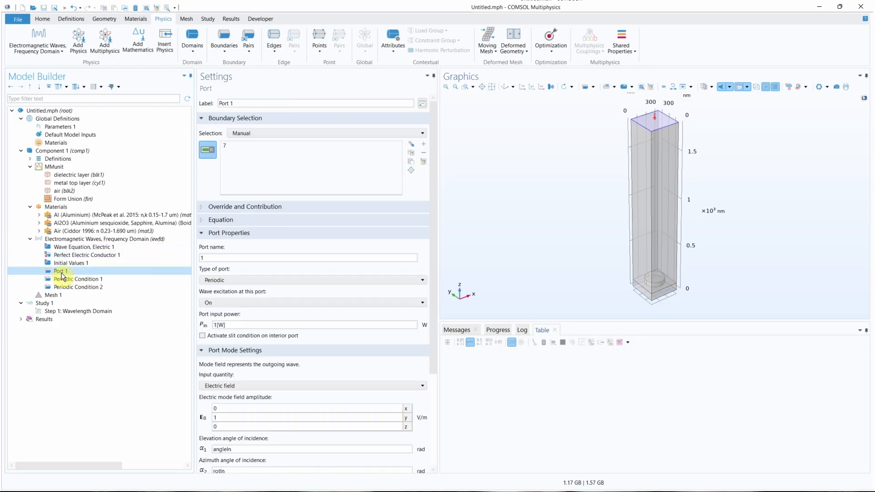
{"action": "left_click", "coordinate": [62, 279]}
{"action": "left_click", "coordinate": [66, 287]}
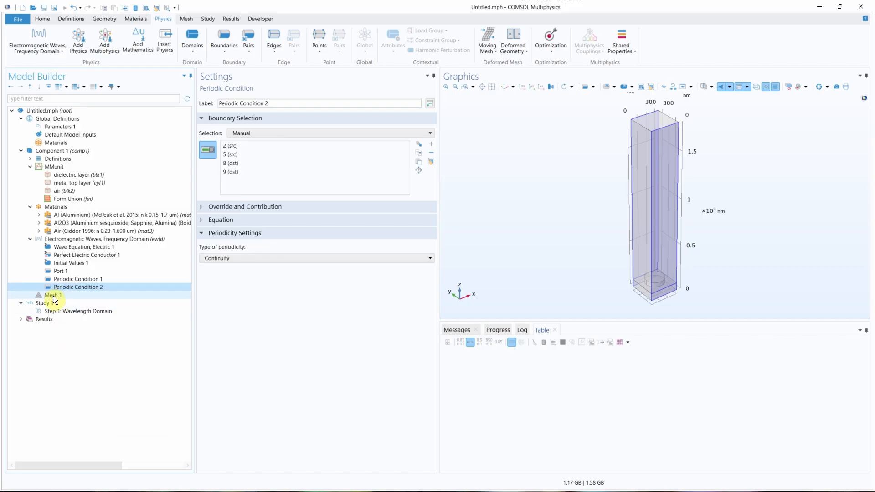
Step: Review the mesh settings and show the governing equation of the electromagnetic waves interface
{"action": "left_click", "coordinate": [53, 296]}
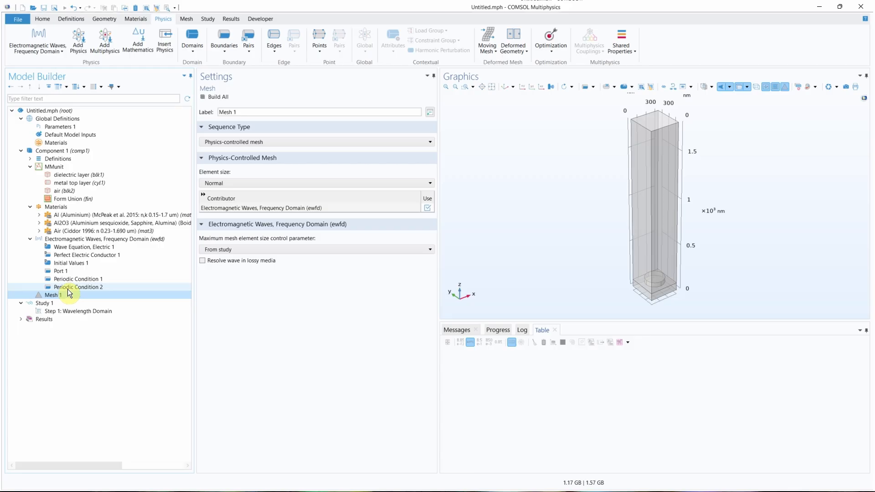
{"action": "left_click", "coordinate": [67, 238]}
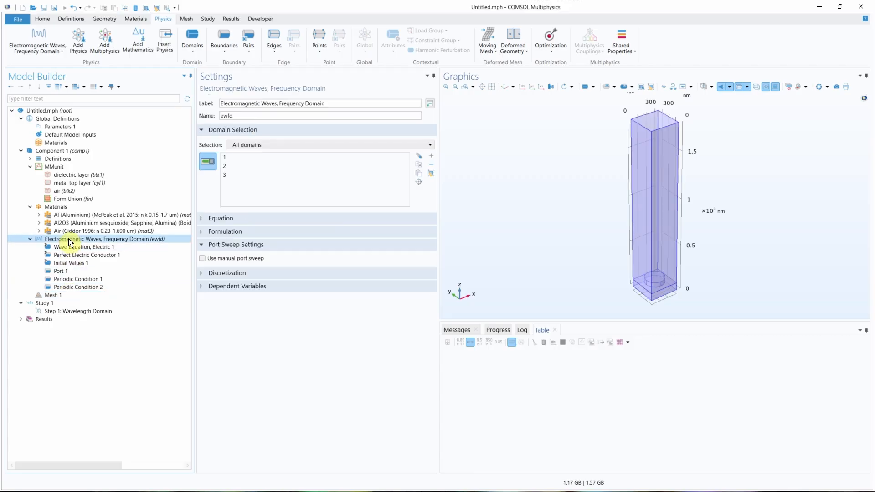
{"action": "left_click", "coordinate": [210, 222]}
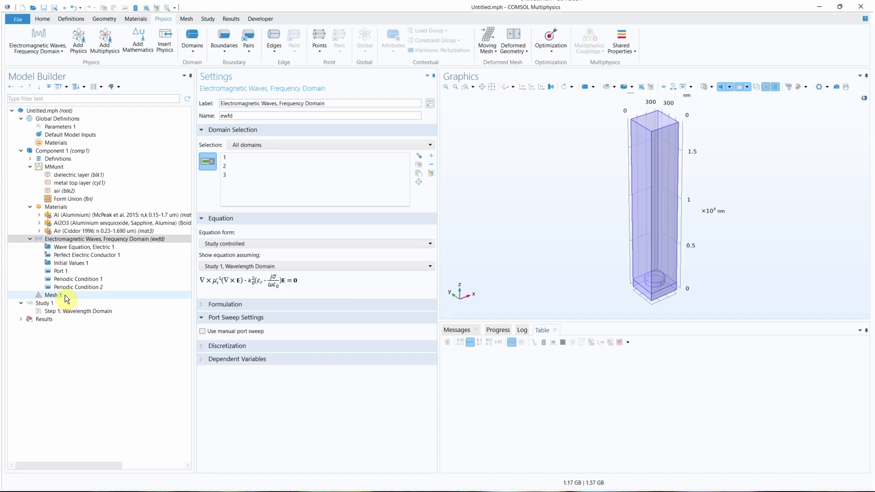
Step: Build Mesh 1 with Normal element size, change the element size to Finer and rebuild it
{"action": "left_click", "coordinate": [65, 294]}
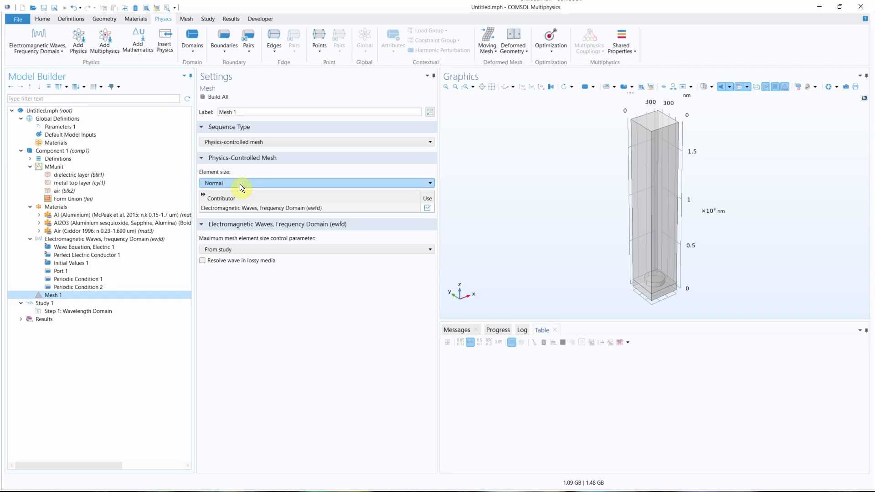
{"action": "left_click", "coordinate": [217, 98]}
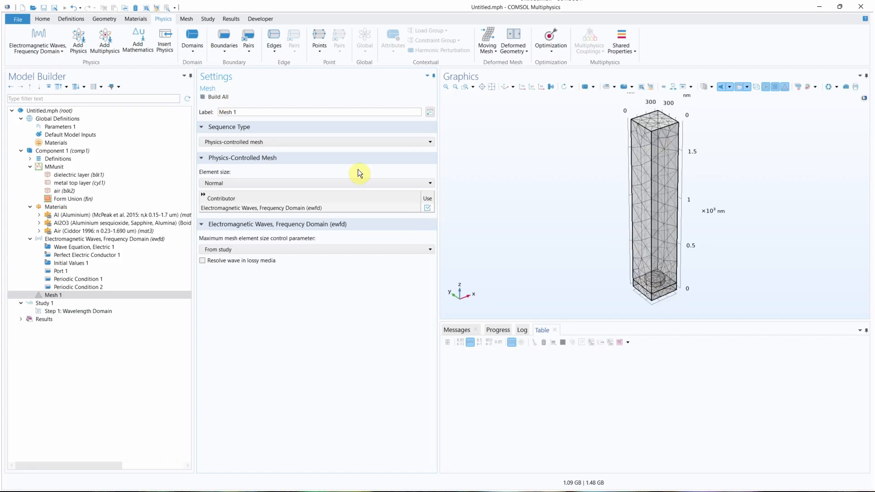
{"action": "left_click", "coordinate": [324, 183]}
{"action": "left_click", "coordinate": [254, 216]}
{"action": "left_click", "coordinate": [218, 97]}
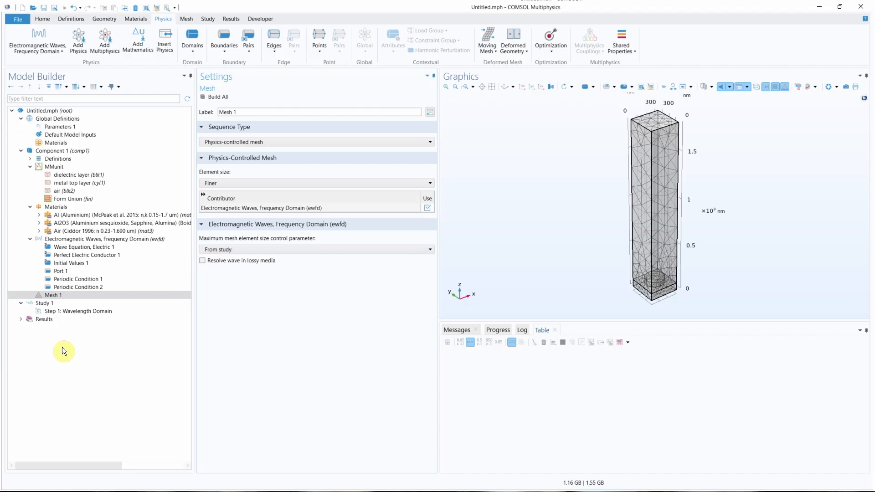
Step: Set the wavelength of the Wavelength Domain study step to 600[nm]
{"action": "left_click", "coordinate": [49, 313]}
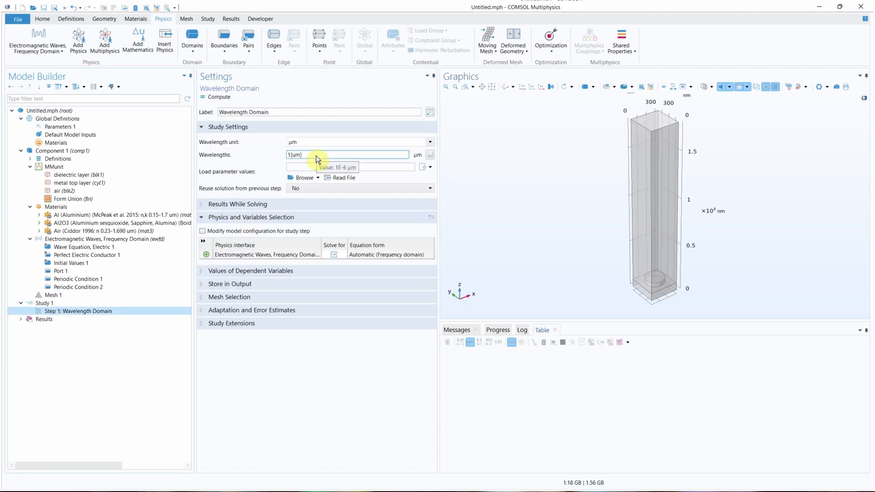
{"action": "left_click", "coordinate": [72, 295]}
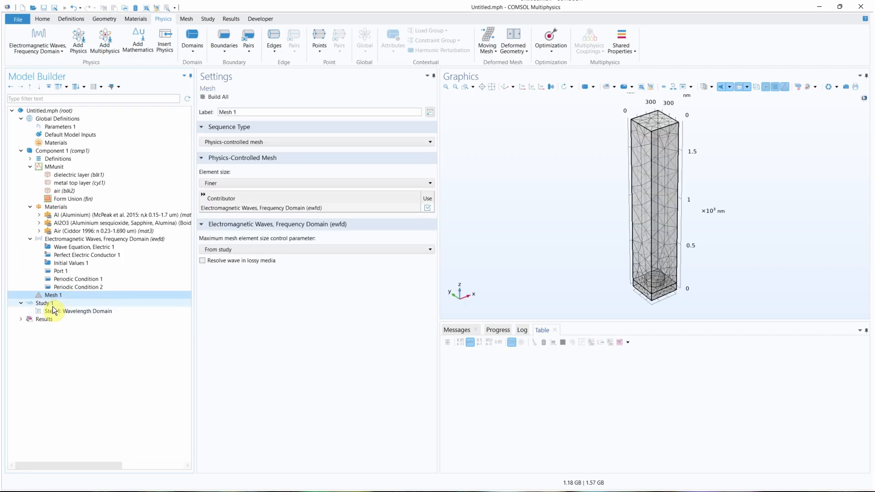
{"action": "left_click", "coordinate": [69, 311]}
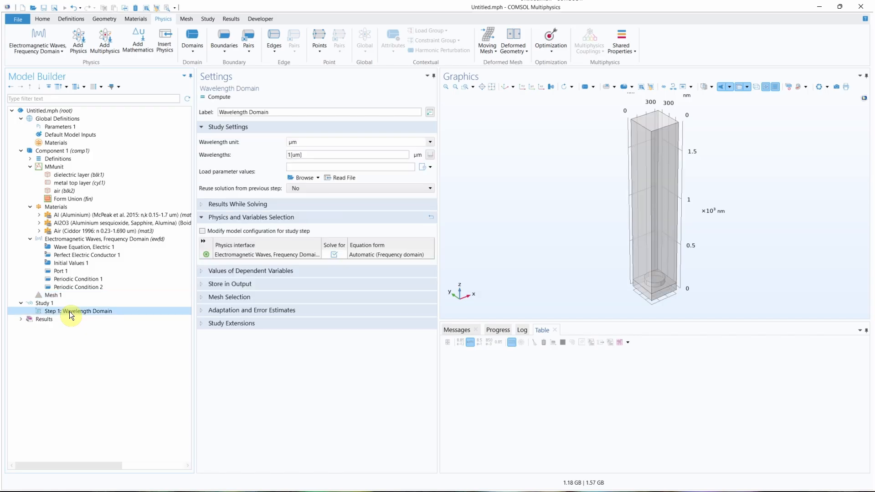
{"action": "triple_click", "coordinate": [344, 154]}
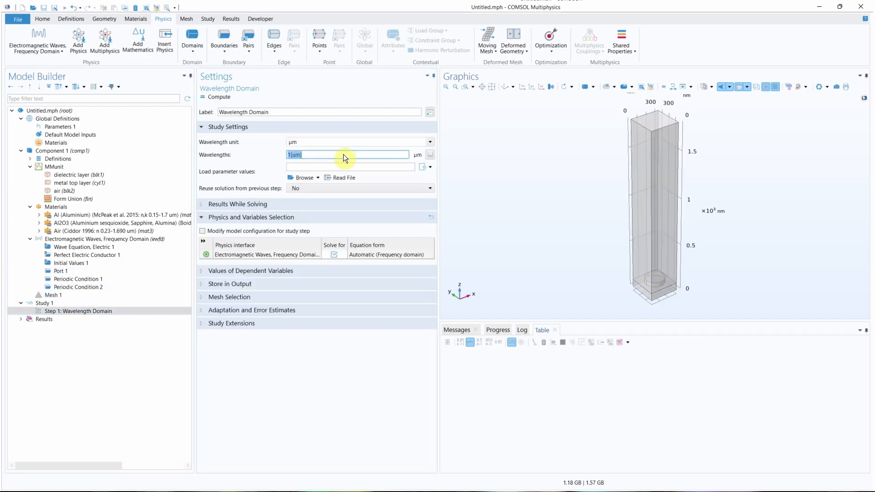
{"action": "type", "text": "600[nm]"}
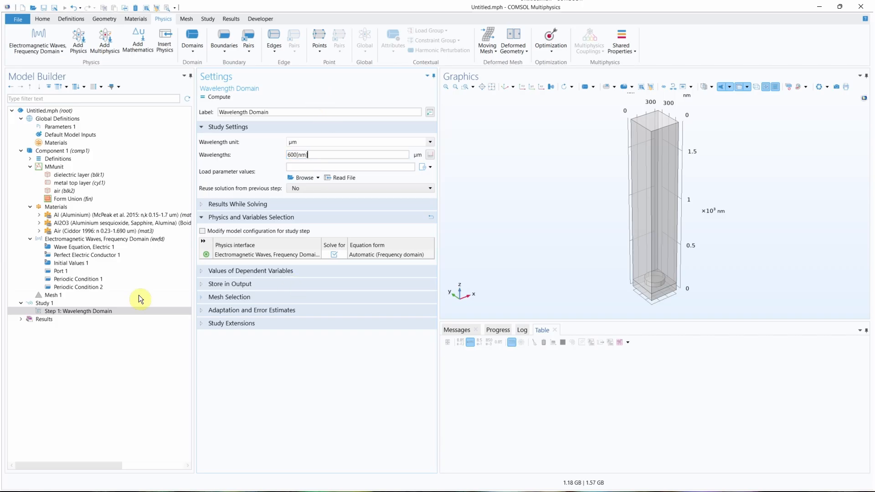
Step: Rebuild Mesh 1 for the new study wavelength, set its element size to Normal and build it again
{"action": "left_click", "coordinate": [53, 296]}
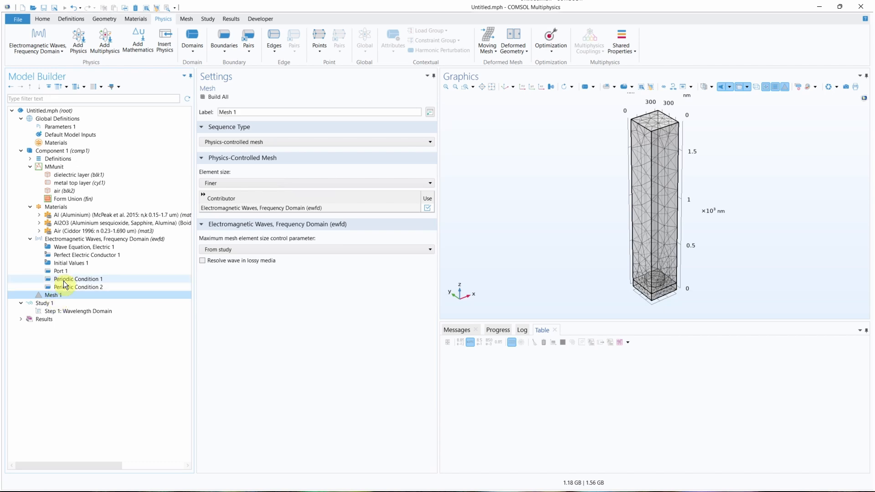
{"action": "left_click", "coordinate": [219, 97]}
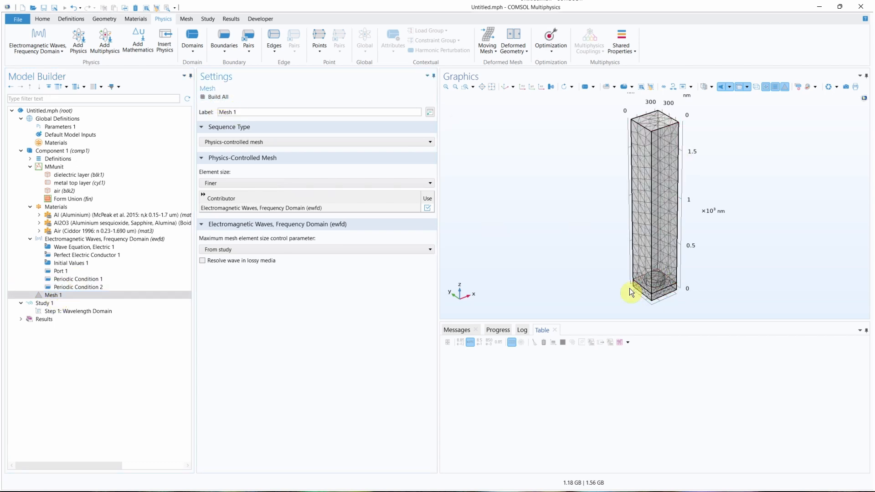
{"action": "left_click", "coordinate": [330, 185]}
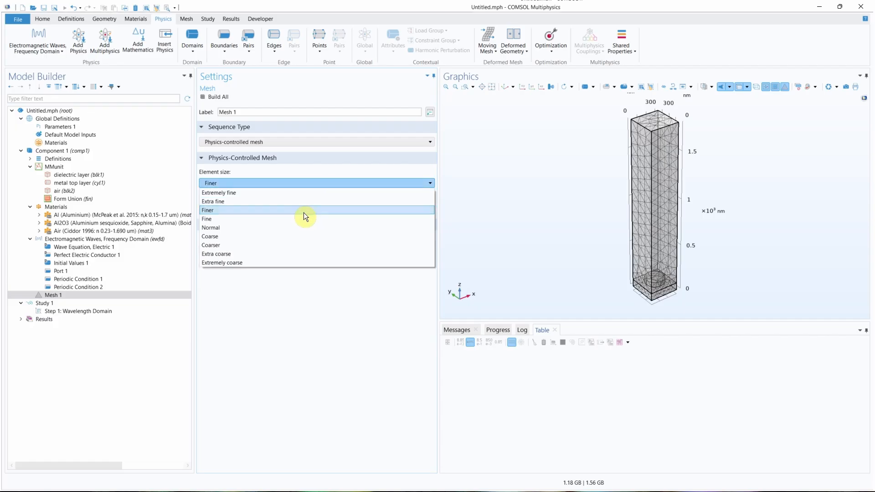
{"action": "left_click", "coordinate": [302, 228]}
{"action": "left_click", "coordinate": [209, 97]}
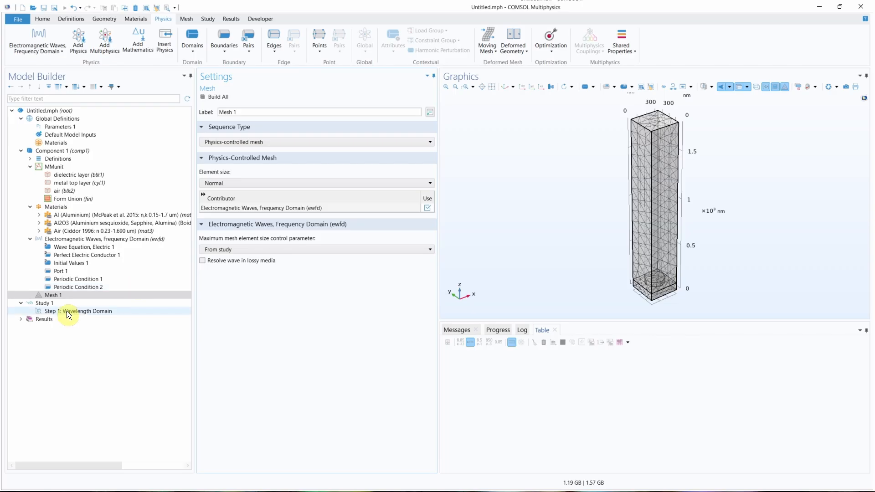
Step: Switch Mesh 1 to a user-controlled mesh sequence and return it to the physics-controlled type
{"action": "left_click", "coordinate": [251, 139]}
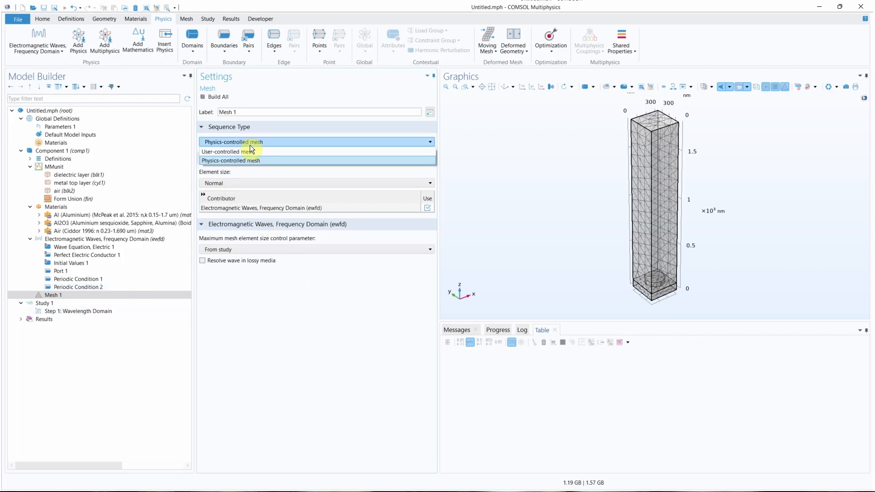
{"action": "left_click", "coordinate": [246, 151]}
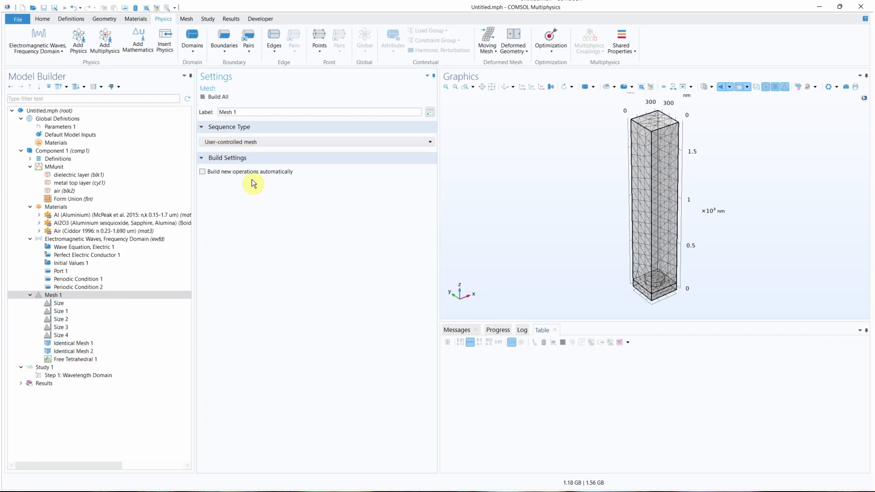
{"action": "left_click", "coordinate": [257, 141]}
{"action": "left_click", "coordinate": [257, 159]}
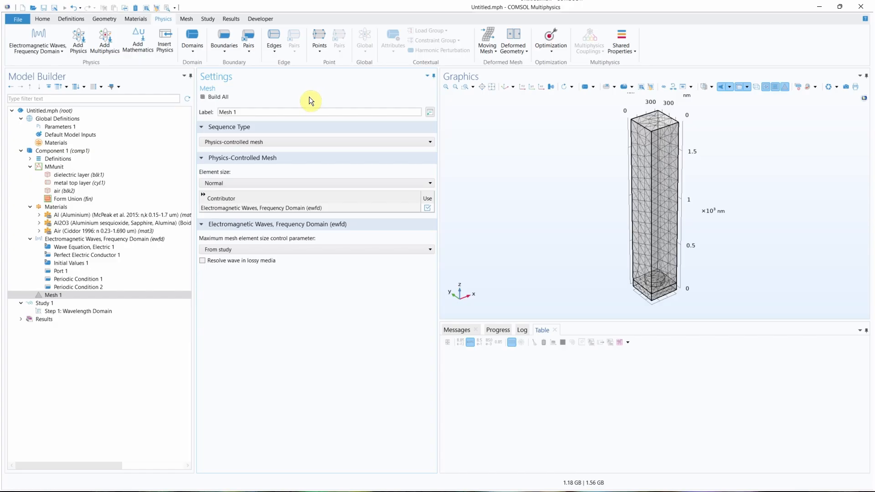
{"action": "left_click", "coordinate": [297, 185]}
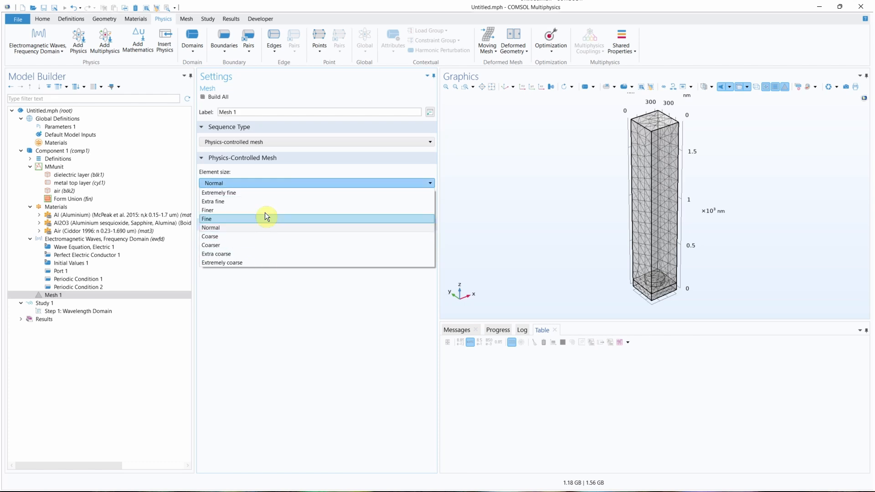
{"action": "left_click", "coordinate": [271, 171]}
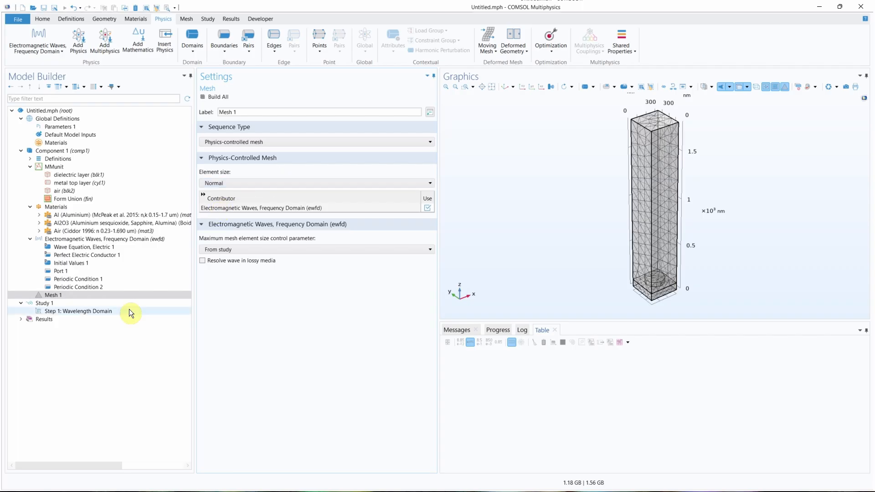
{"action": "left_click", "coordinate": [56, 296]}
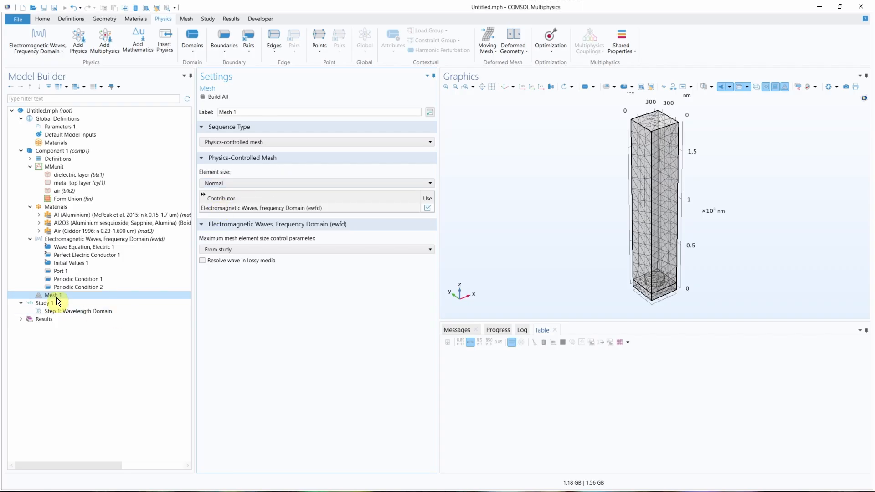
Step: Open the settings of the Wavelength Domain step under Study 1
{"action": "left_click", "coordinate": [81, 315]}
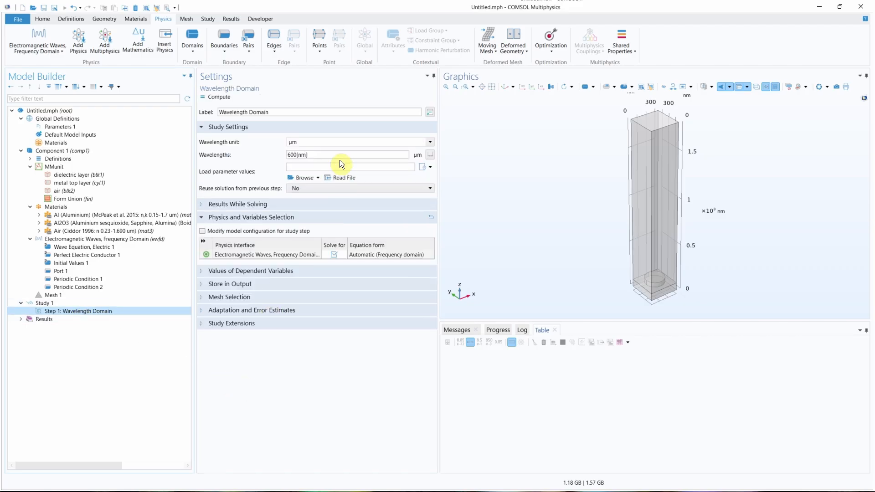
{"action": "mouse_move", "coordinate": [326, 158]}
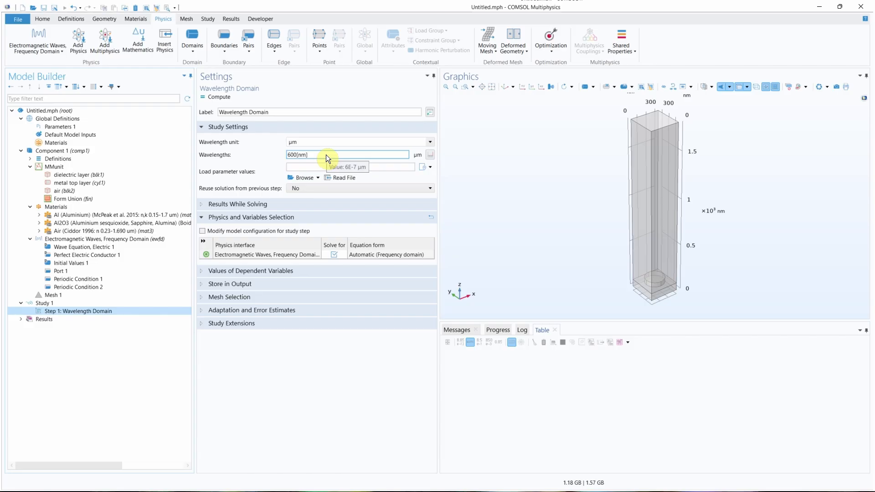
{"action": "left_click", "coordinate": [431, 155]}
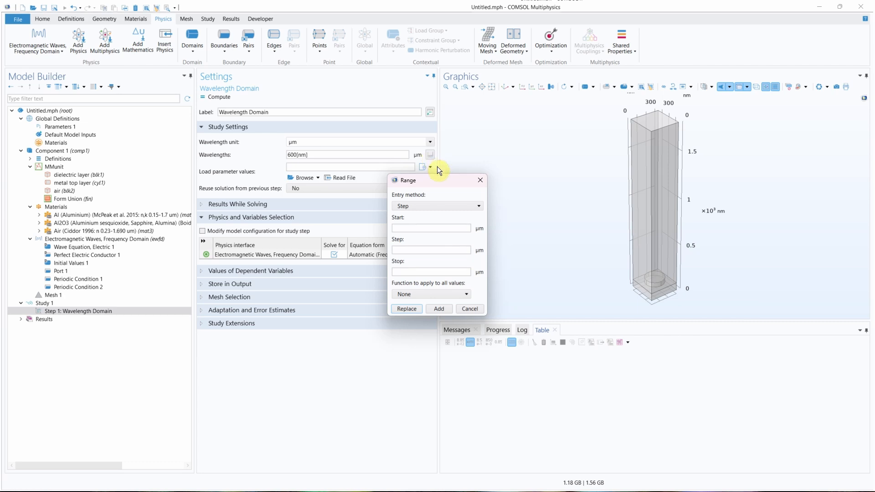
{"action": "left_click", "coordinate": [439, 228]}
{"action": "left_click", "coordinate": [469, 309]}
Step: Set the wavelength unit to nm and replace the wavelengths with a range from 500 to 700 in steps of 10
{"action": "left_click", "coordinate": [430, 142]}
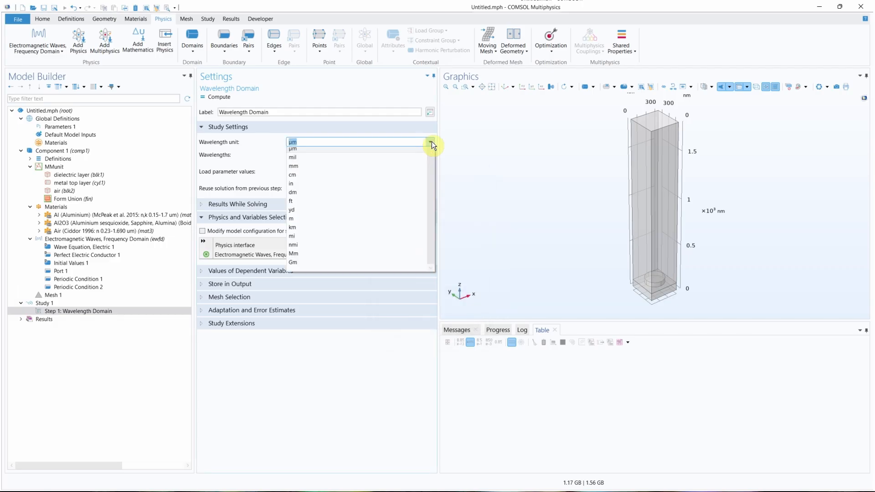
{"action": "left_click", "coordinate": [390, 151]}
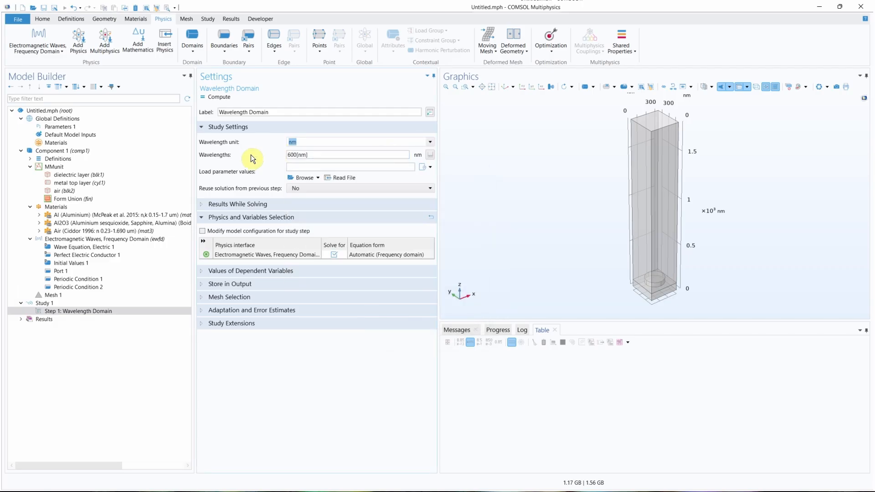
{"action": "left_click", "coordinate": [431, 155]}
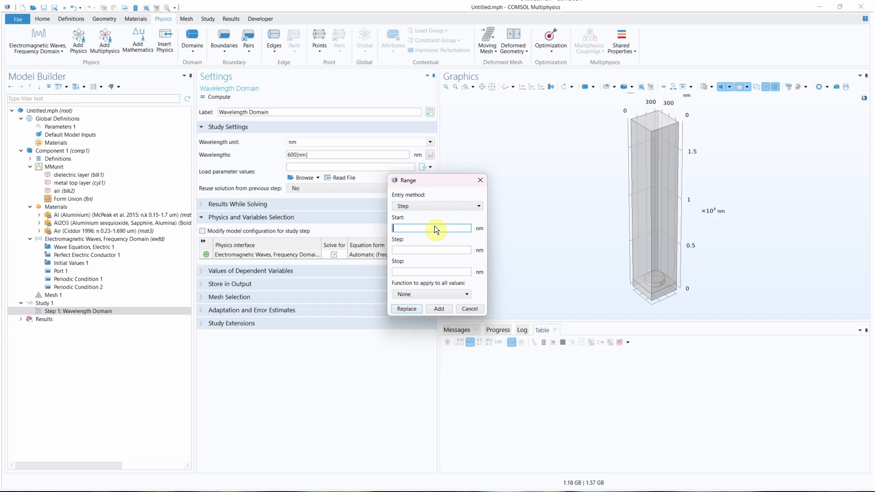
{"action": "type", "text": "500"}
{"action": "type", "text": "12"}
{"action": "key", "text": "BackSpace"}
{"action": "type", "text": "0"}
{"action": "type", "text": "700"}
{"action": "left_click", "coordinate": [412, 310]}
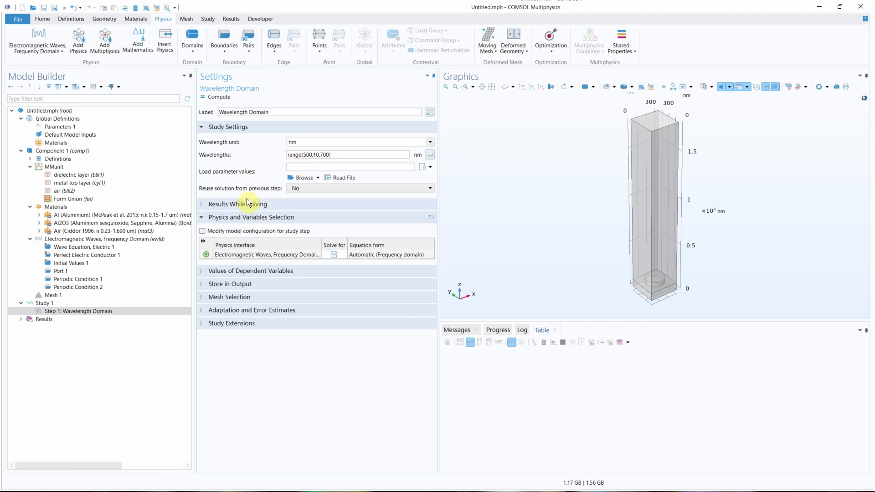
Step: Set the study step to reuse the solution from the previous step and compute the study
{"action": "left_click", "coordinate": [329, 190]}
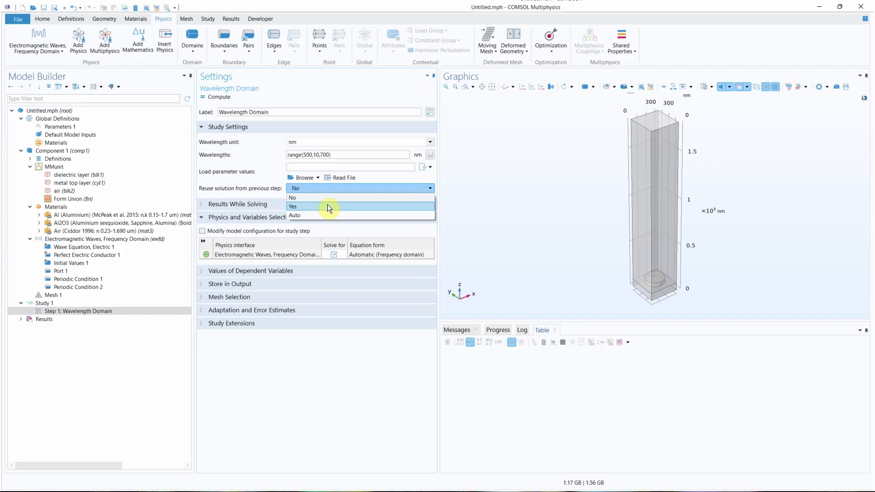
{"action": "left_click", "coordinate": [327, 206]}
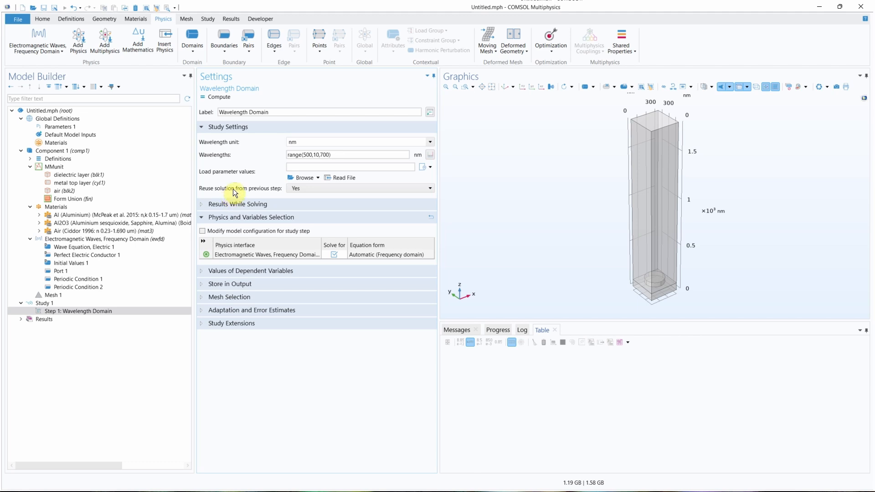
{"action": "left_click", "coordinate": [226, 99]}
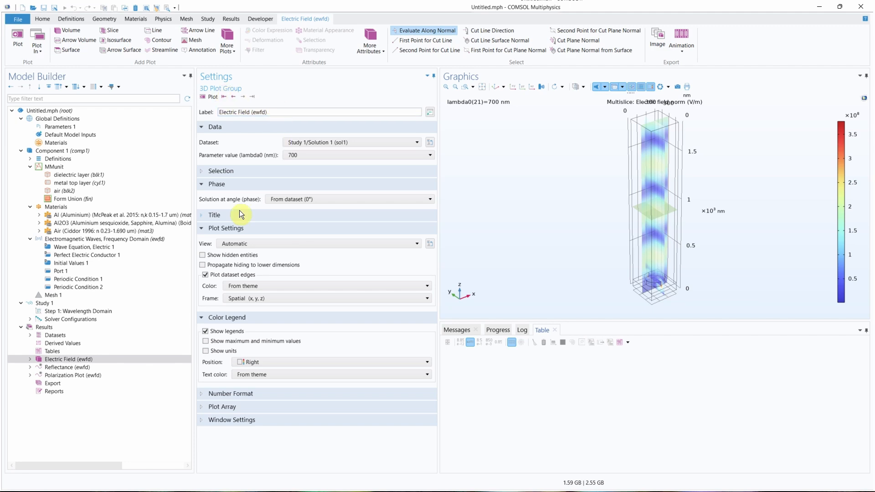
Step: View the Electric Field (ewfd) plot from the side and plot it for a lambda0 value of 600 nm
{"action": "left_click", "coordinate": [87, 361]}
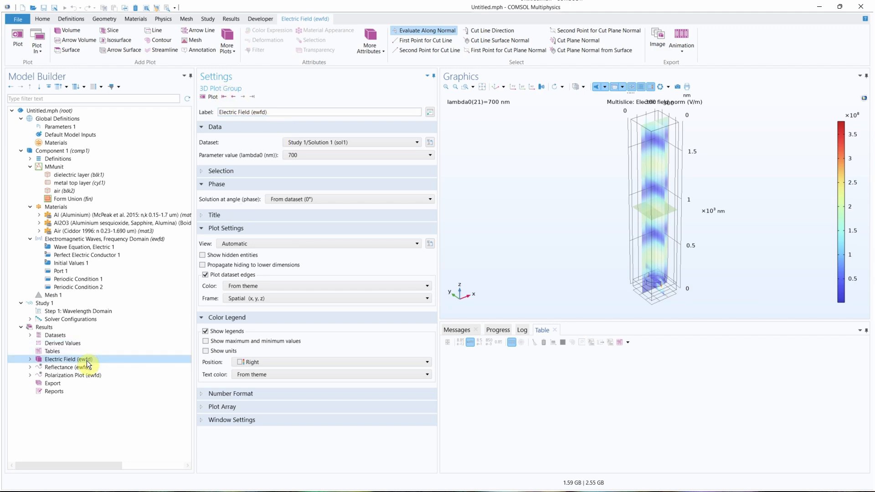
{"action": "left_click", "coordinate": [646, 250]}
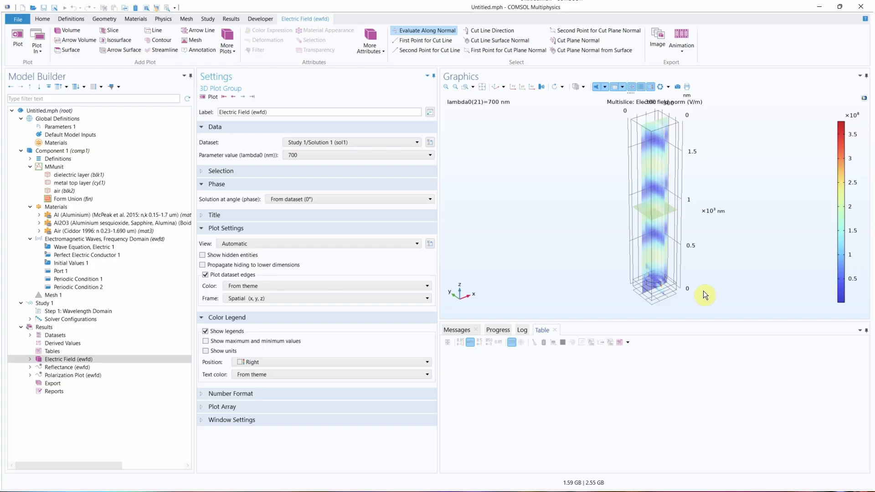
{"action": "left_click_drag", "start_coordinate": [703, 292], "coordinate": [734, 274]}
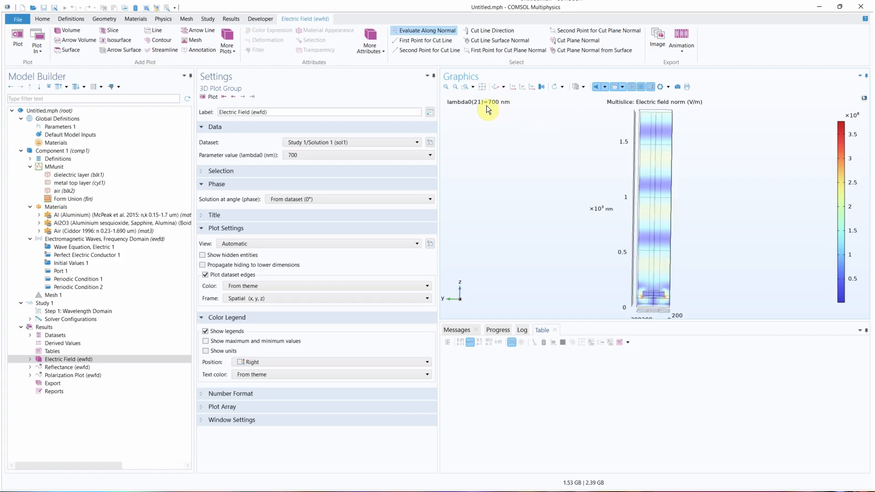
{"action": "left_click", "coordinate": [303, 154]}
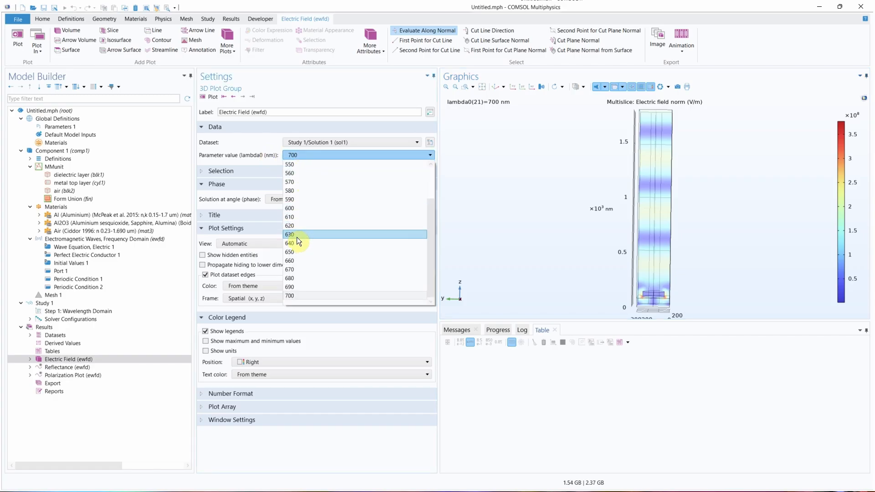
{"action": "left_click", "coordinate": [297, 208]}
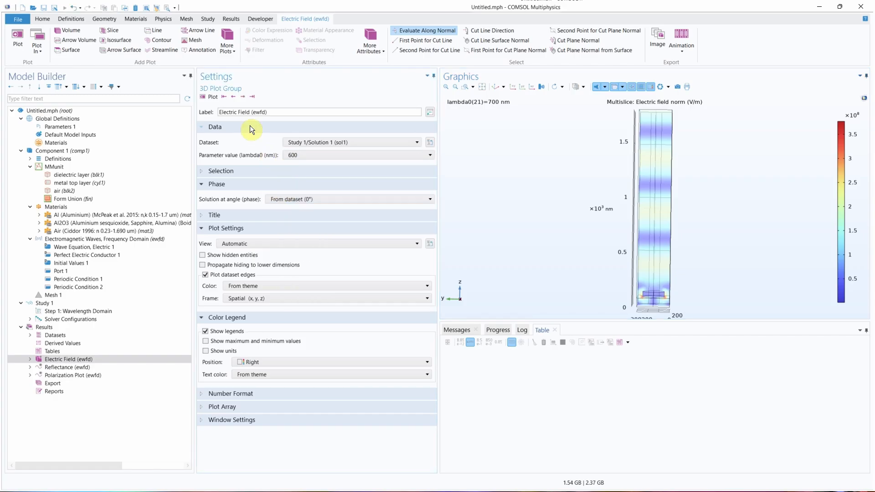
{"action": "left_click", "coordinate": [210, 97]}
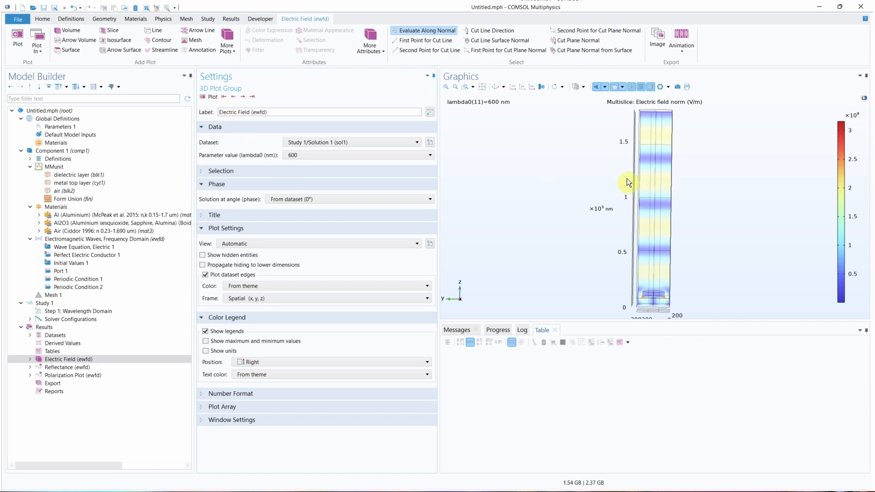
Step: Step the electric field plot down through the solved wavelengths from 600 to 500 nm
{"action": "left_click", "coordinate": [233, 96]}
{"action": "left_click", "coordinate": [234, 97]}
{"action": "left_click", "coordinate": [234, 97]}
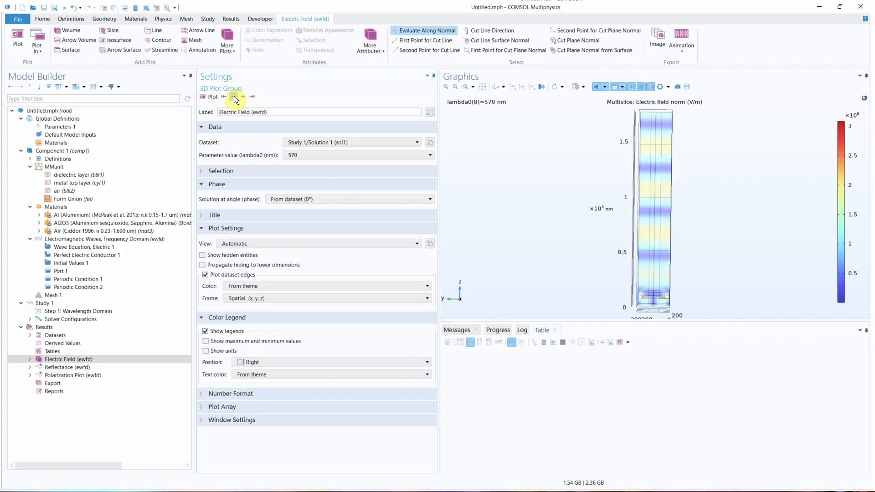
{"action": "left_click", "coordinate": [234, 97]}
{"action": "left_click", "coordinate": [234, 96]}
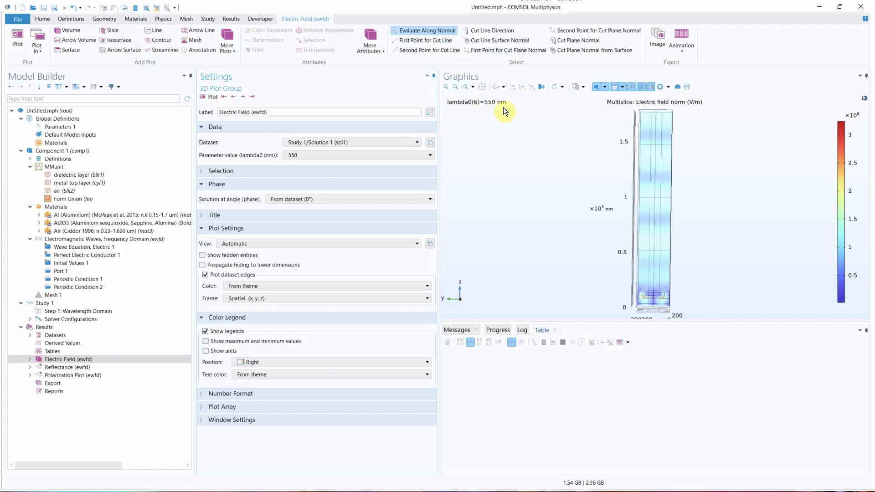
{"action": "left_click", "coordinate": [233, 97]}
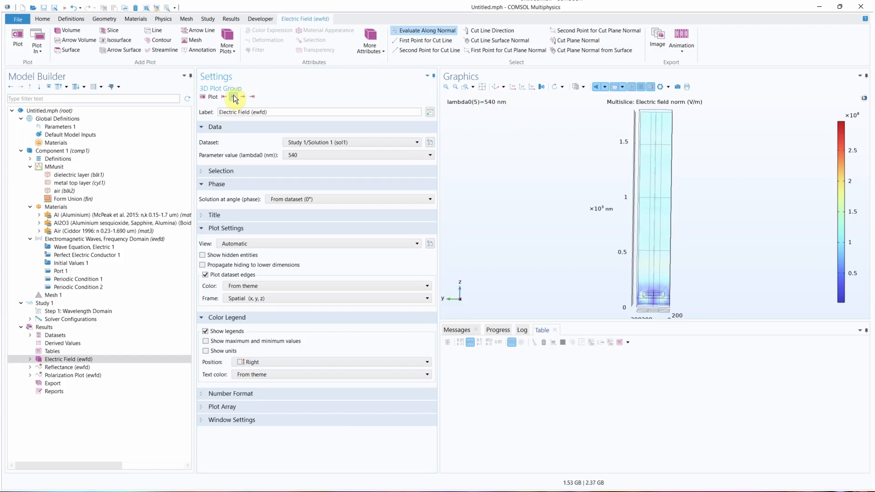
{"action": "left_click", "coordinate": [234, 97]}
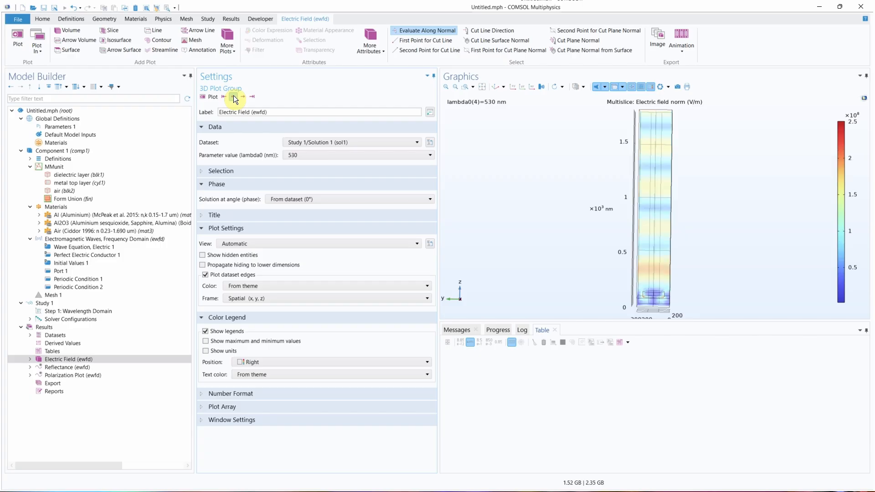
{"action": "left_click", "coordinate": [234, 97]}
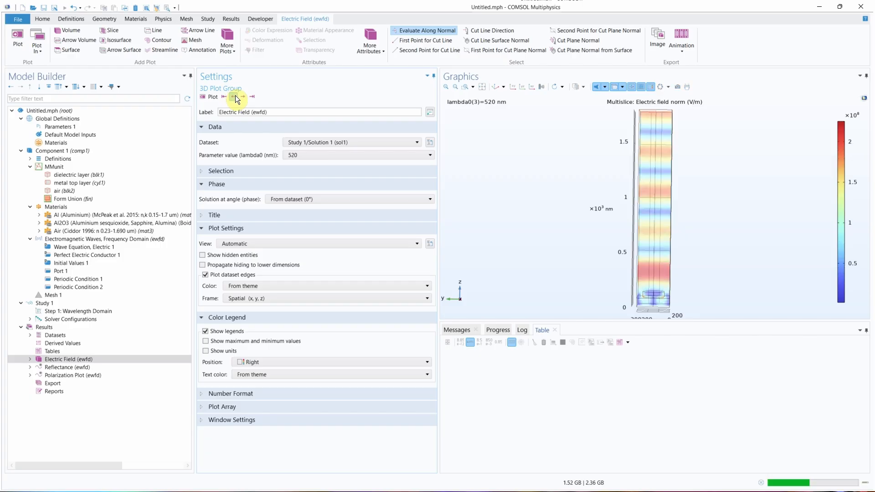
{"action": "left_click", "coordinate": [234, 97]}
{"action": "left_click", "coordinate": [234, 97]}
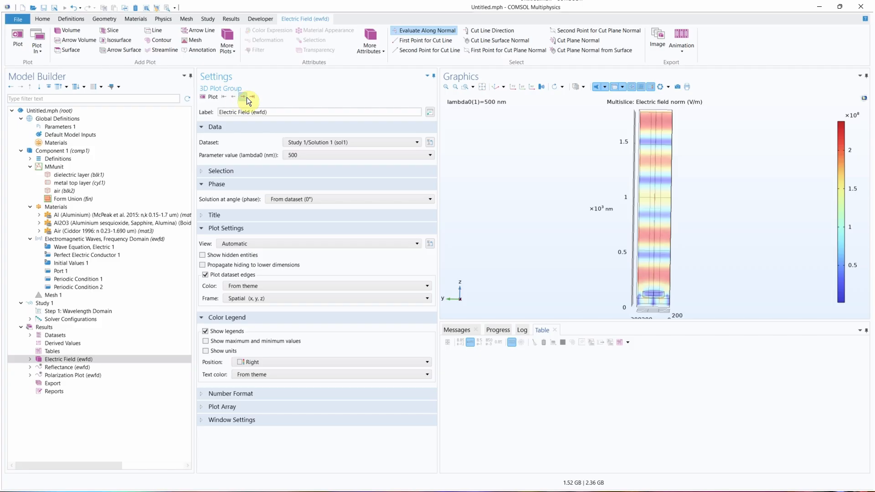
Step: Step the electric field plot back up through the wavelengths from 500 to 590 nm
{"action": "left_click", "coordinate": [247, 97]}
{"action": "left_click", "coordinate": [245, 96]}
{"action": "left_click", "coordinate": [244, 97]}
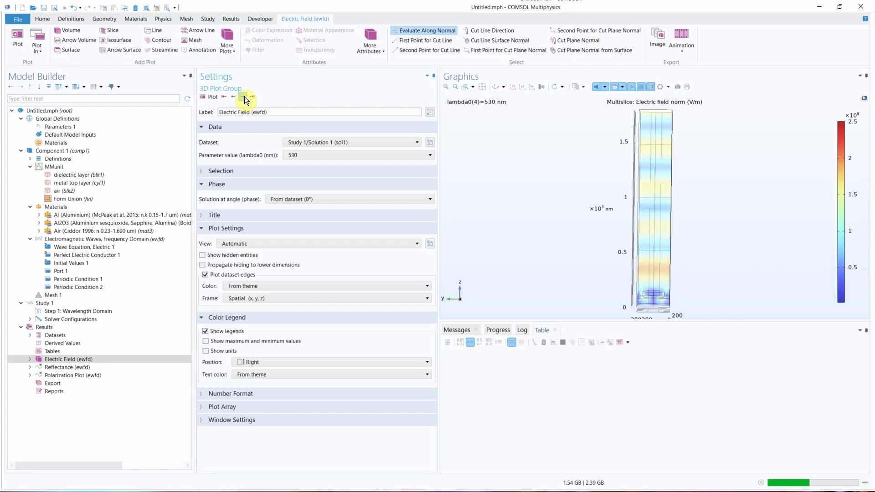
{"action": "left_click", "coordinate": [244, 97]}
{"action": "left_click", "coordinate": [244, 97]}
{"action": "left_click", "coordinate": [245, 96]}
{"action": "left_click", "coordinate": [245, 97]}
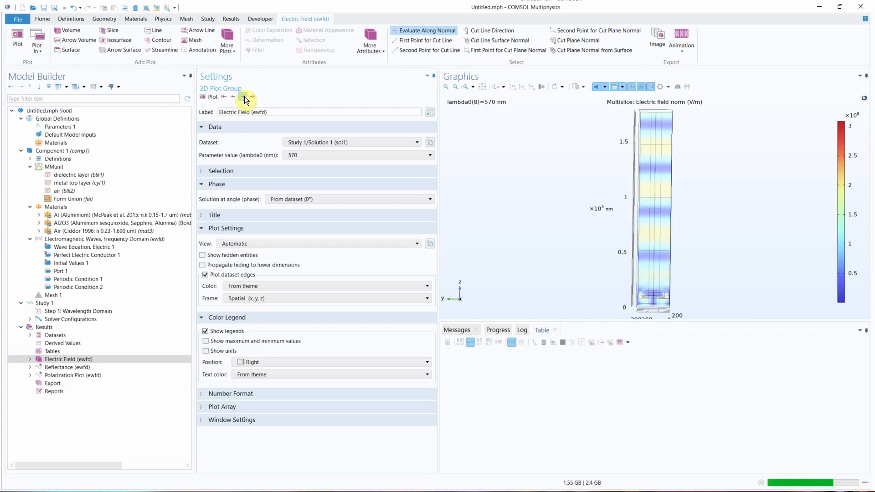
{"action": "left_click", "coordinate": [244, 96]}
{"action": "left_click", "coordinate": [244, 96]}
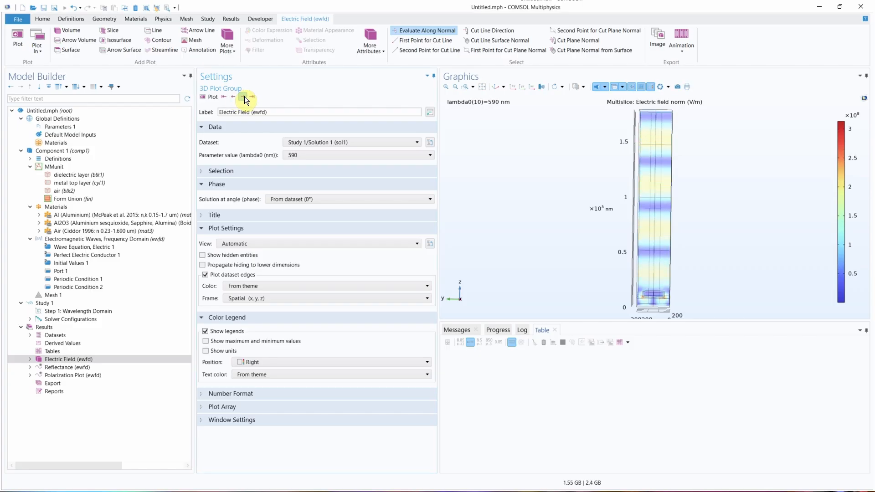
Step: Display the Reflectance (ewfd) plot and examine its curve at the start of the range and at the minimum
{"action": "left_click", "coordinate": [51, 368]}
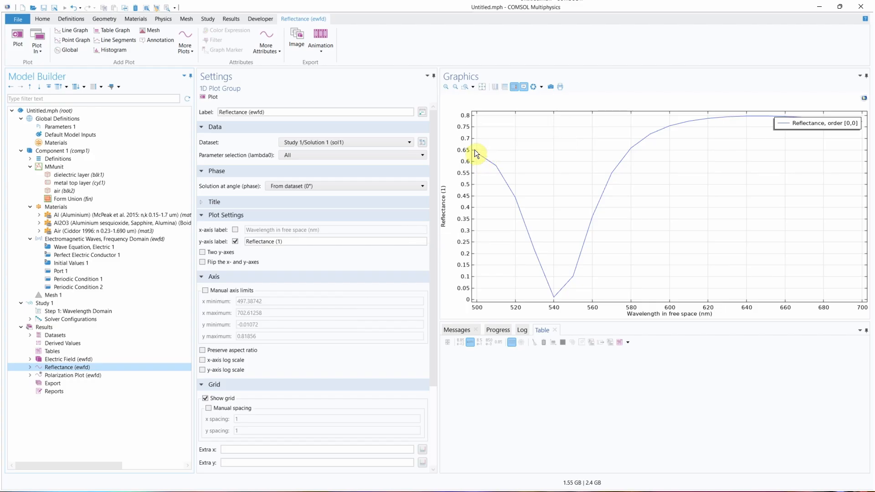
{"action": "mouse_move", "coordinate": [474, 151]}
{"action": "mouse_move", "coordinate": [553, 298]}
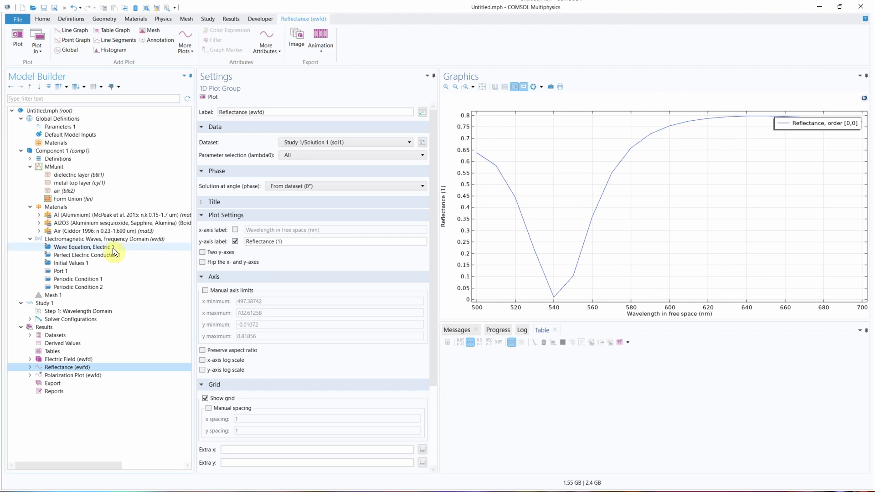
Step: Add a 1D plot group to the results and label it ATR
{"action": "left_click", "coordinate": [45, 328]}
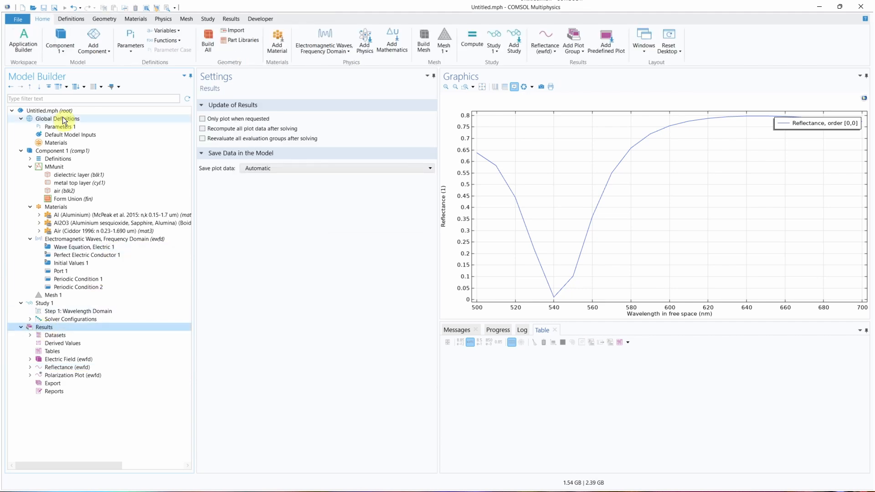
{"action": "left_click", "coordinate": [232, 19]}
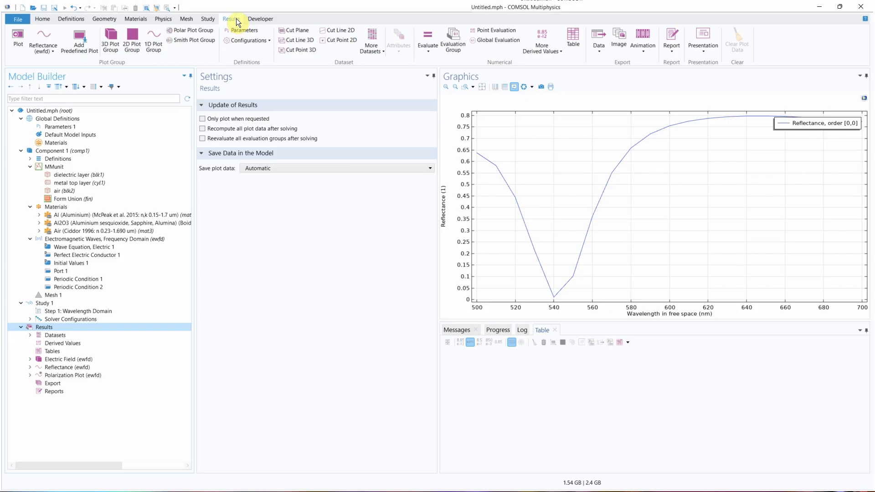
{"action": "left_click", "coordinate": [155, 44]}
{"action": "triple_click", "coordinate": [262, 113]}
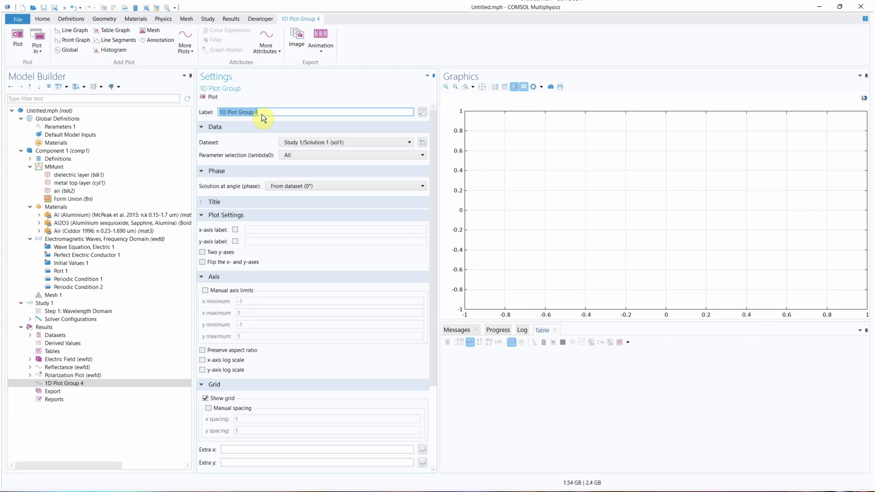
{"action": "type", "text": "ATR"}
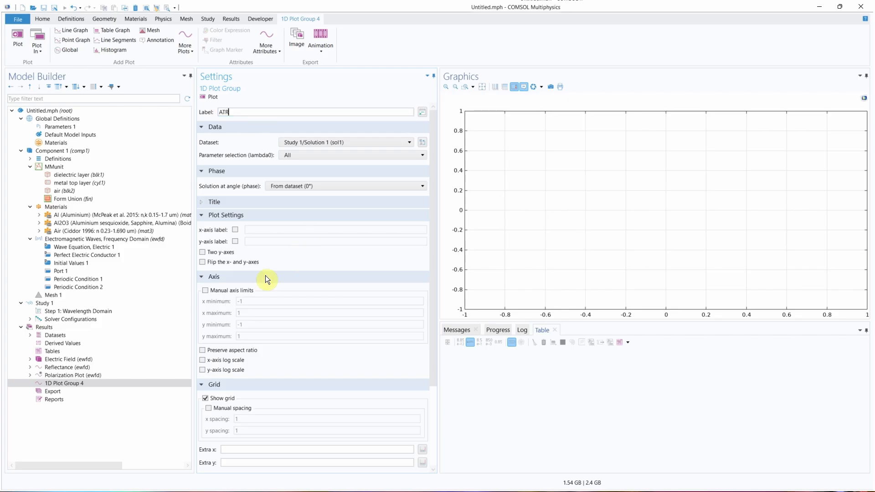
{"action": "left_click", "coordinate": [93, 384]}
Step: Add a Global plot to the ATR plot group and show its settings
{"action": "left_click", "coordinate": [61, 51]}
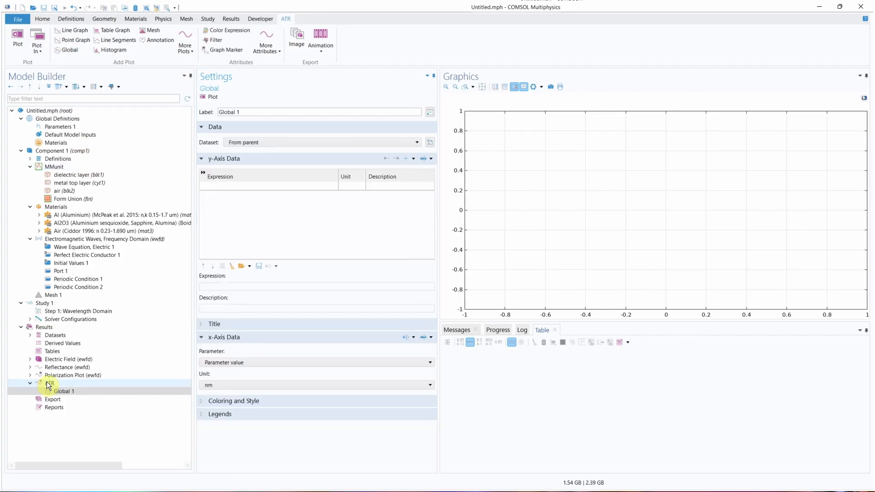
{"action": "left_click", "coordinate": [59, 391]}
{"action": "left_click", "coordinate": [272, 242]}
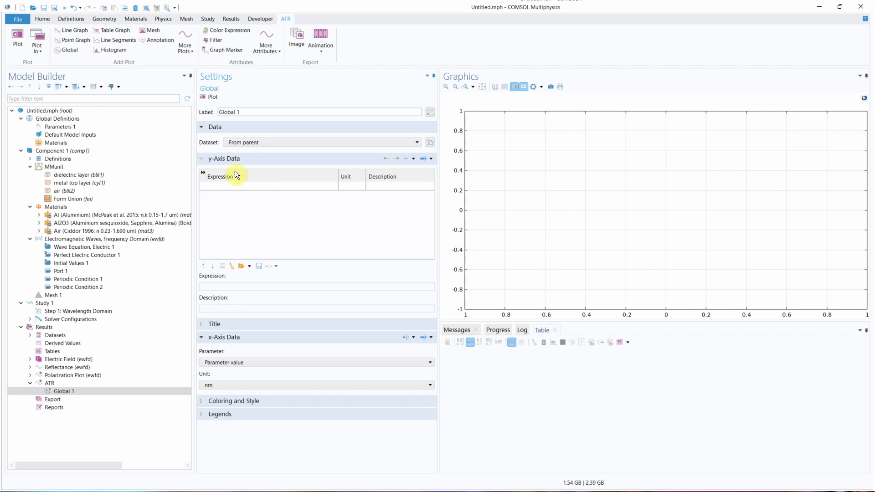
Step: Add the absorptance expression ewfd.Atotal from the Electromagnetic Waves port variables to the Global plot's y-axis data
{"action": "left_click", "coordinate": [236, 186]}
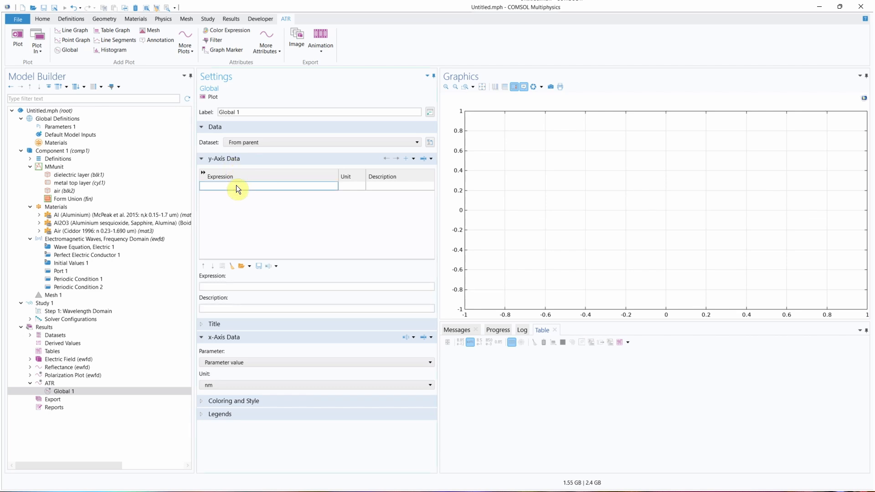
{"action": "left_click", "coordinate": [413, 161]}
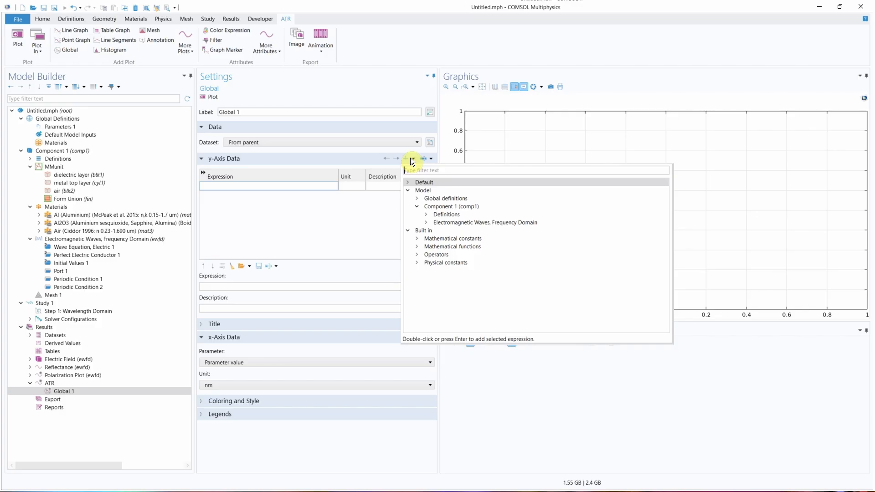
{"action": "left_click", "coordinate": [426, 223]}
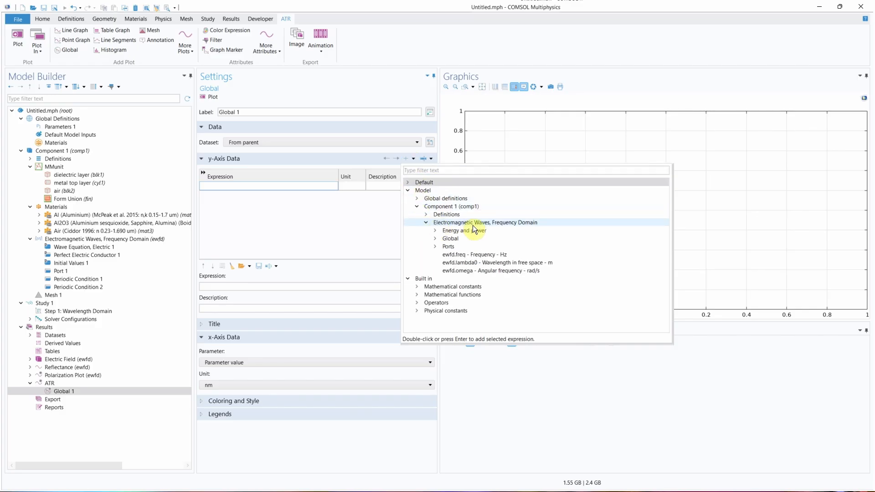
{"action": "left_click", "coordinate": [436, 247]}
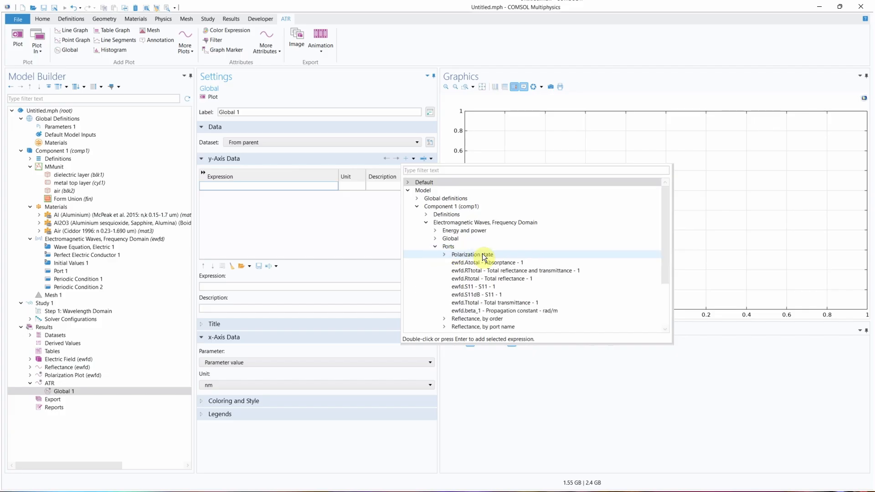
{"action": "scroll", "coordinate": [502, 283], "scroll_direction": "down", "scroll_amount": 1}
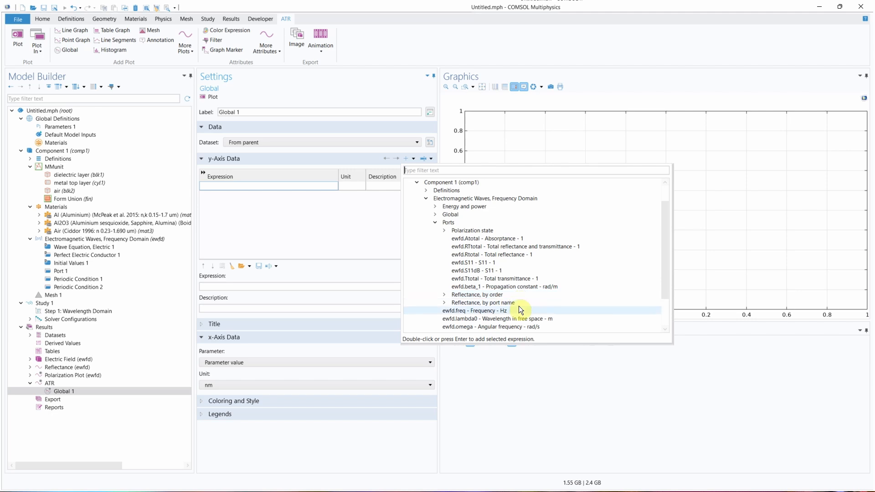
{"action": "double_click", "coordinate": [507, 242]}
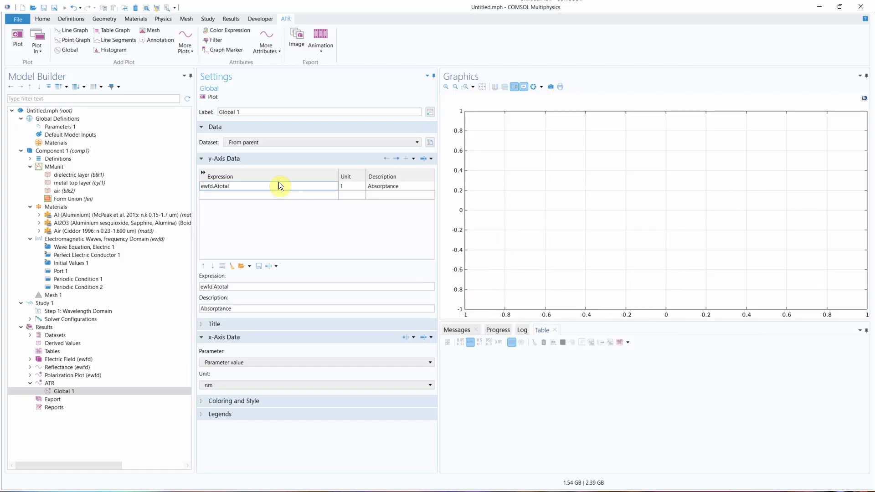
Step: Add the total reflectance expression ewfd.Rtotal as the second y-axis entry of the Global plot
{"action": "left_click", "coordinate": [319, 195]}
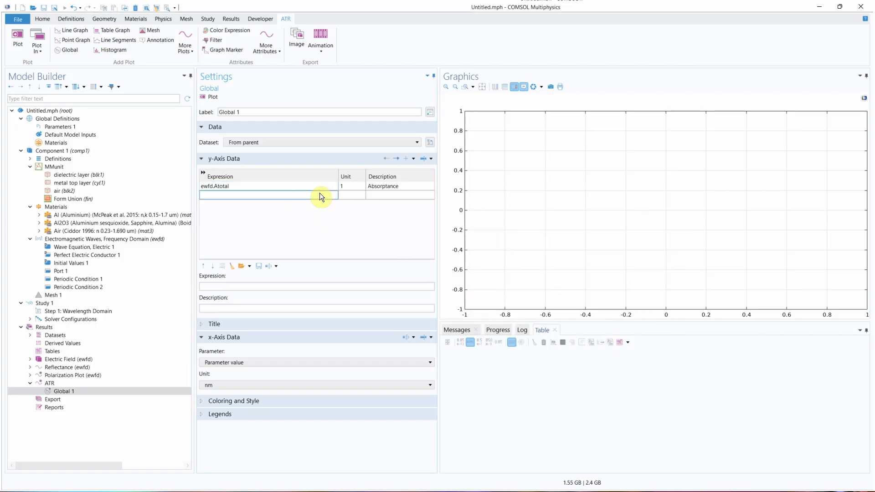
{"action": "left_click", "coordinate": [411, 159]}
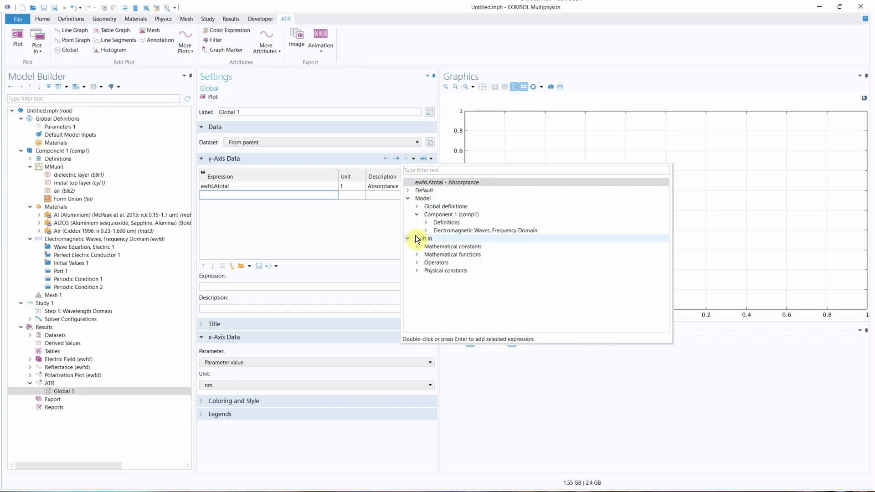
{"action": "left_click", "coordinate": [428, 231]}
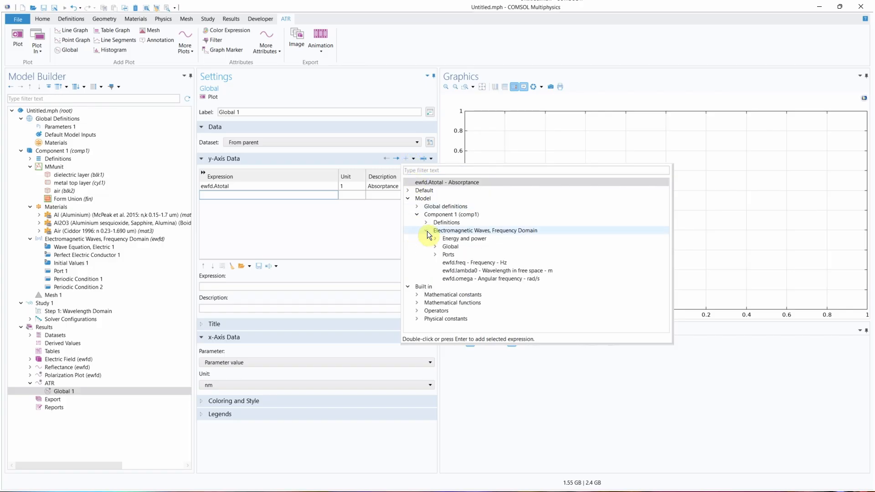
{"action": "left_click", "coordinate": [436, 256]}
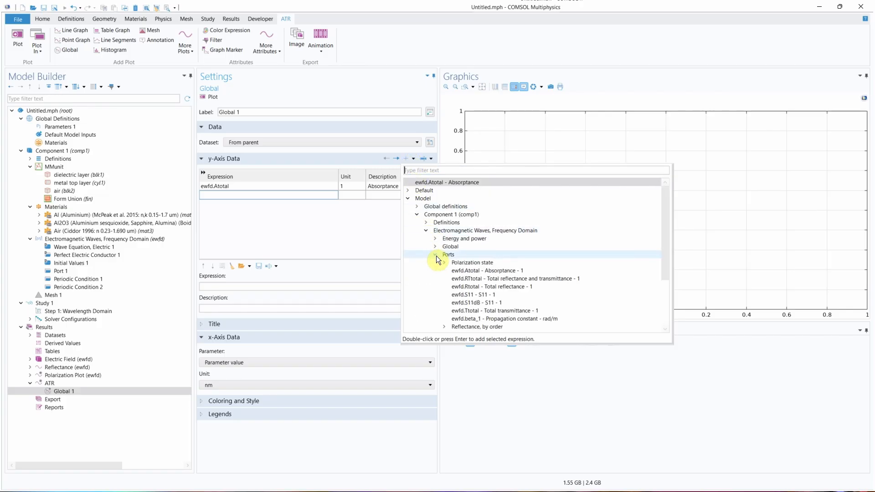
{"action": "double_click", "coordinate": [477, 287]}
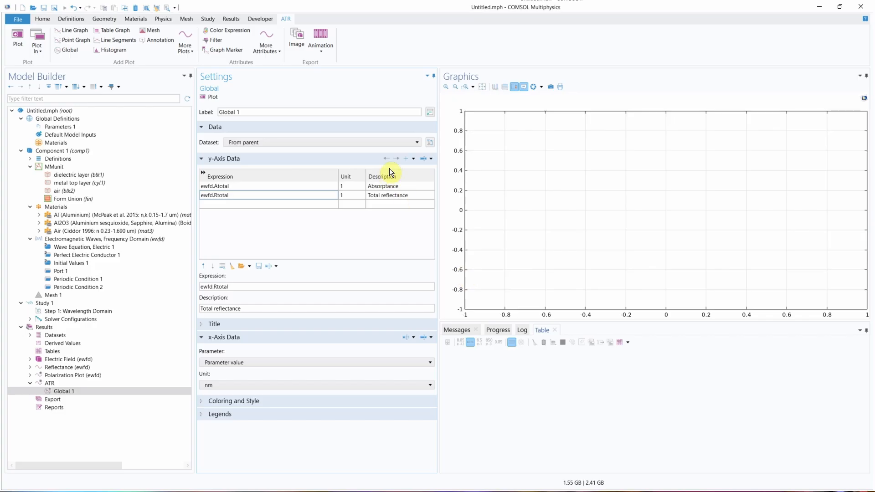
Step: Add the total transmittance expression ewfd.Ttotal as the third y-axis entry of the Global plot
{"action": "left_click", "coordinate": [409, 160]}
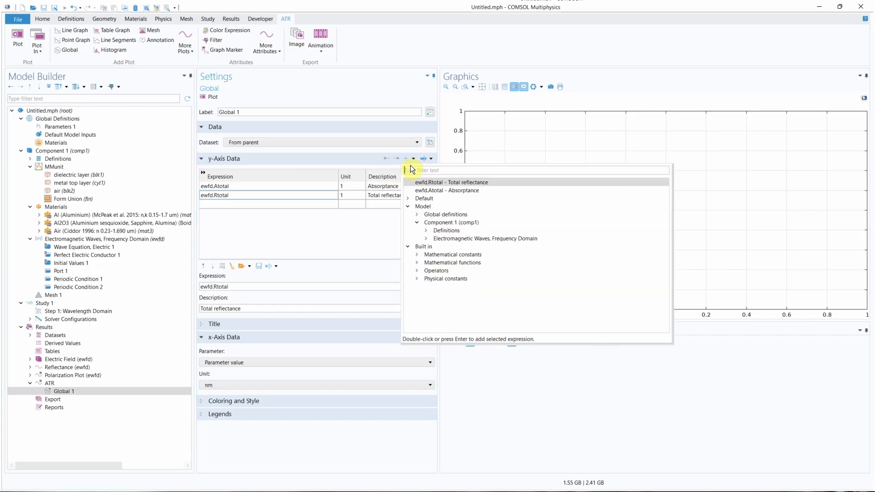
{"action": "left_click", "coordinate": [439, 239]}
{"action": "left_click", "coordinate": [428, 238]}
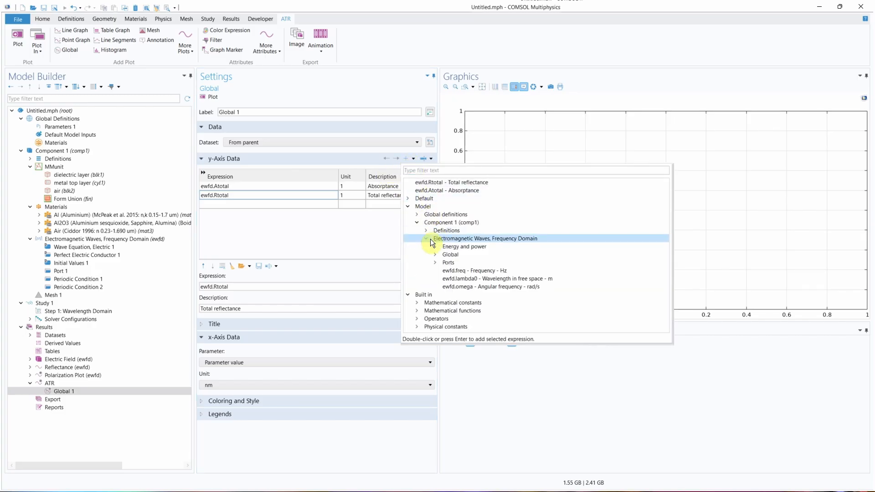
{"action": "left_click", "coordinate": [435, 262]}
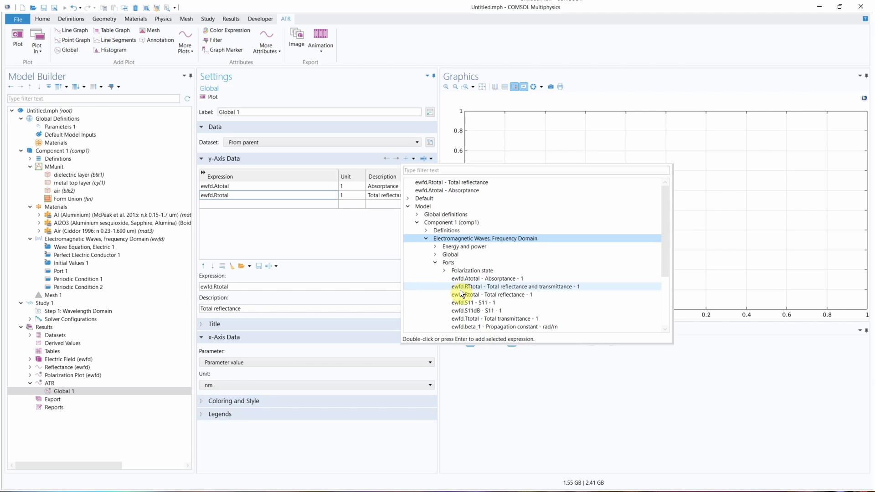
{"action": "double_click", "coordinate": [470, 319]}
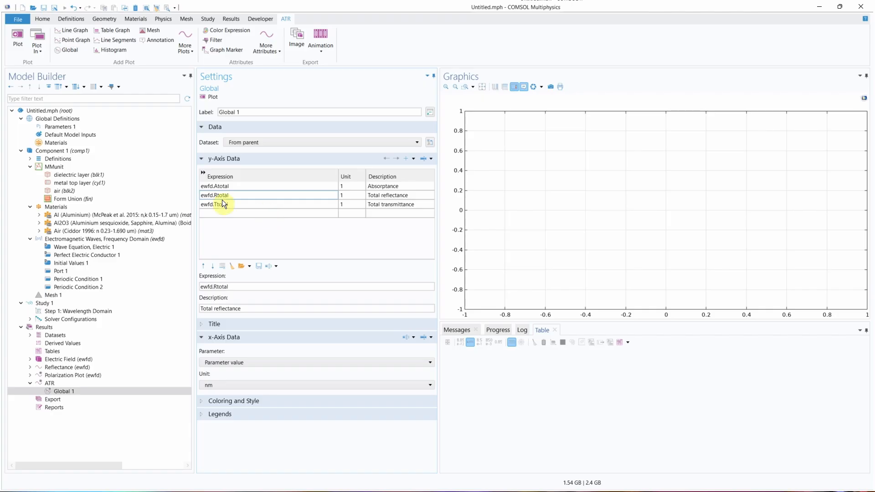
Step: Examine the other expressions available under Global, Energy and power, and Ports of the Electromagnetic Waves physics
{"action": "left_click", "coordinate": [414, 158]}
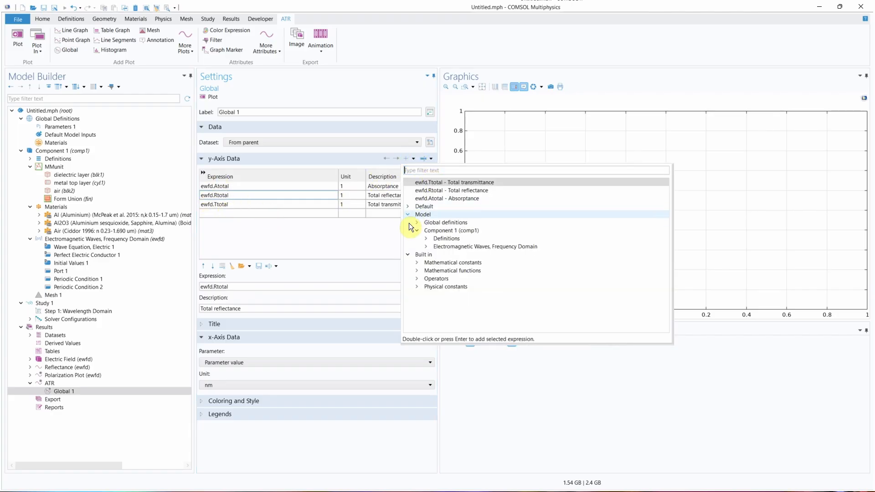
{"action": "left_click", "coordinate": [425, 247]}
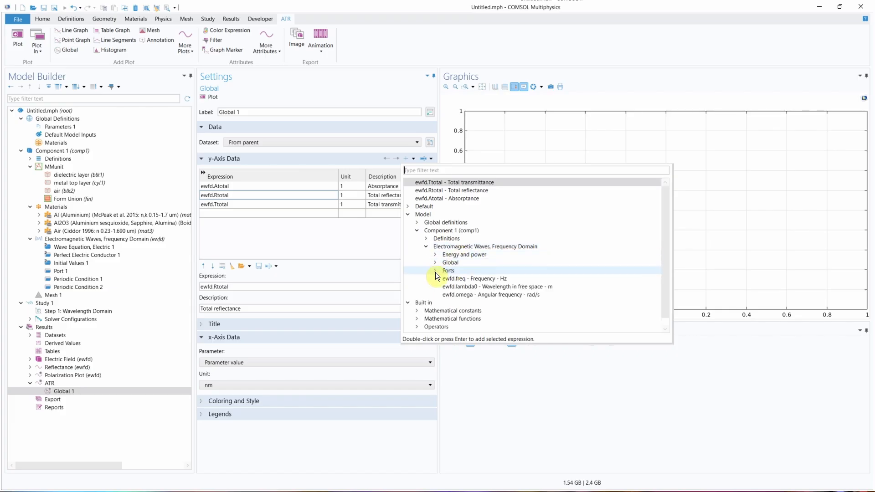
{"action": "left_click", "coordinate": [435, 262]}
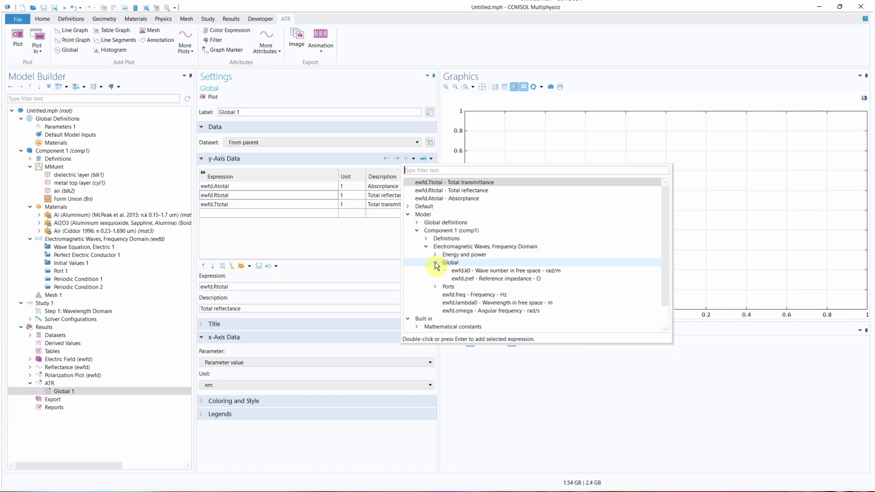
{"action": "left_click", "coordinate": [435, 262]}
{"action": "left_click", "coordinate": [435, 254]}
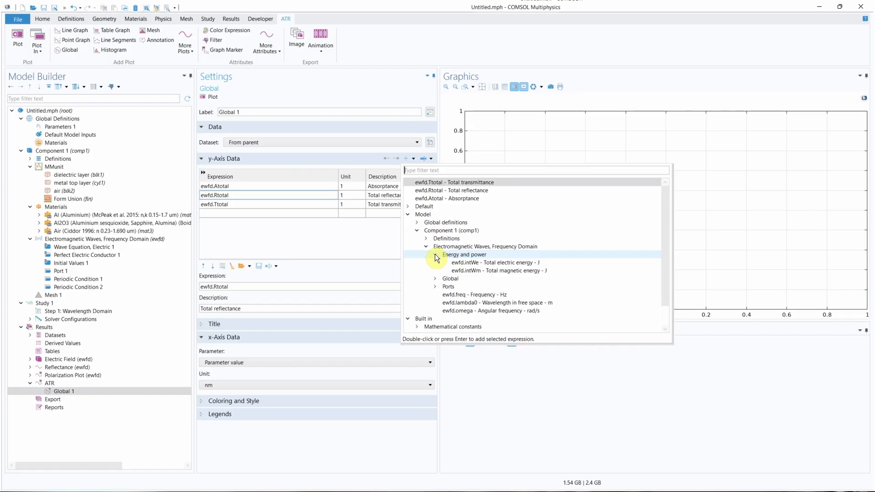
{"action": "left_click", "coordinate": [435, 255]}
{"action": "left_click", "coordinate": [435, 271]}
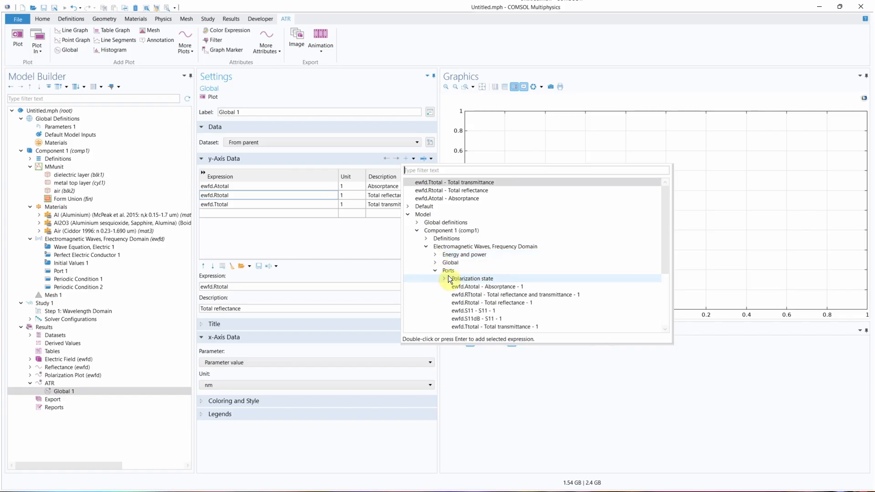
{"action": "left_click", "coordinate": [445, 279]}
{"action": "left_click", "coordinate": [444, 279]}
{"action": "scroll", "coordinate": [453, 307], "scroll_direction": "down", "scroll_amount": 1}
{"action": "scroll", "coordinate": [453, 306], "scroll_direction": "down", "scroll_amount": 1}
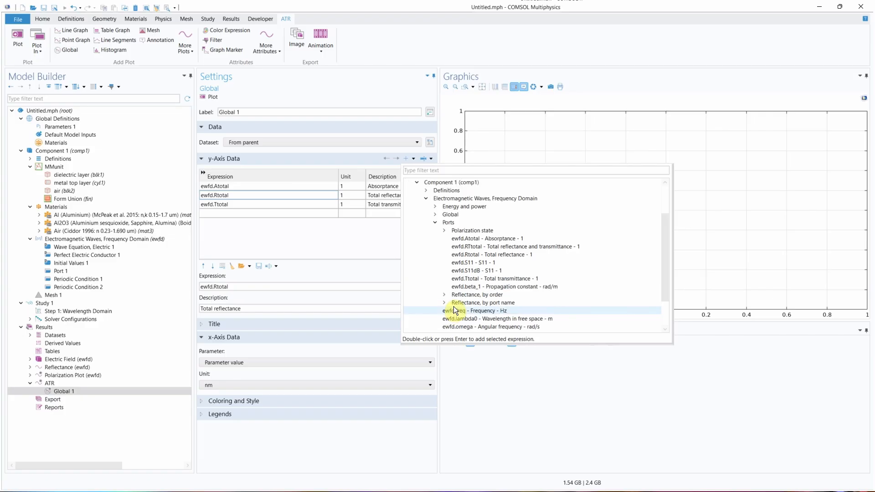
{"action": "scroll", "coordinate": [463, 273], "scroll_direction": "down", "scroll_amount": 1}
{"action": "scroll", "coordinate": [461, 273], "scroll_direction": "up", "scroll_amount": 1}
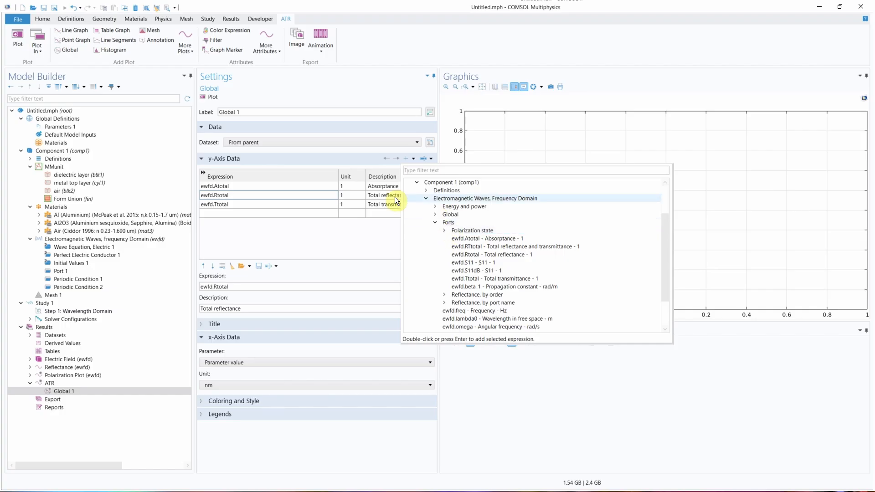
{"action": "left_click", "coordinate": [418, 184]}
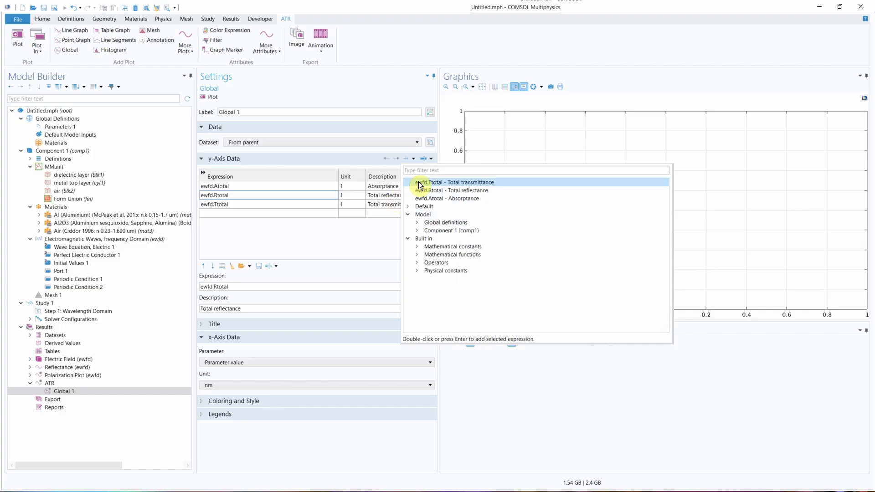
{"action": "left_click", "coordinate": [312, 215]}
Step: Plot the ATR group against the parameter value in nm and examine the absorptance peak and the curve at longer wavelengths
{"action": "left_click", "coordinate": [283, 205]}
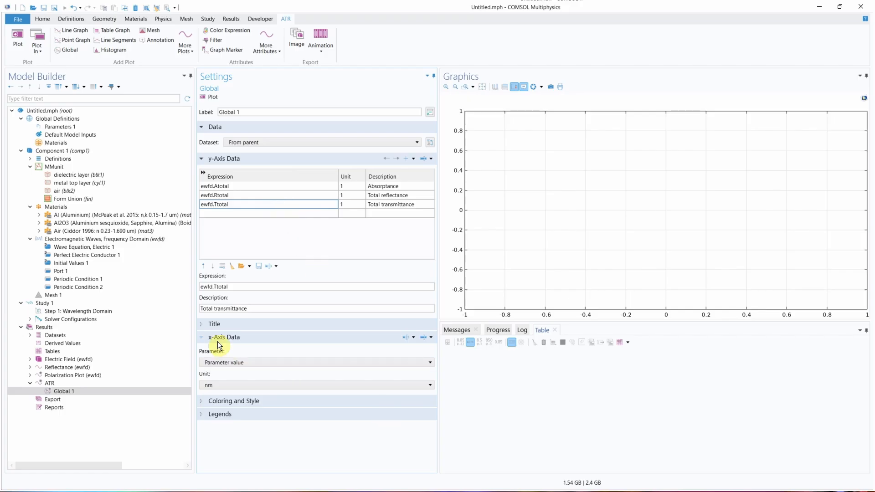
{"action": "left_click", "coordinate": [263, 365]}
{"action": "left_click", "coordinate": [260, 372]}
{"action": "left_click", "coordinate": [110, 387]}
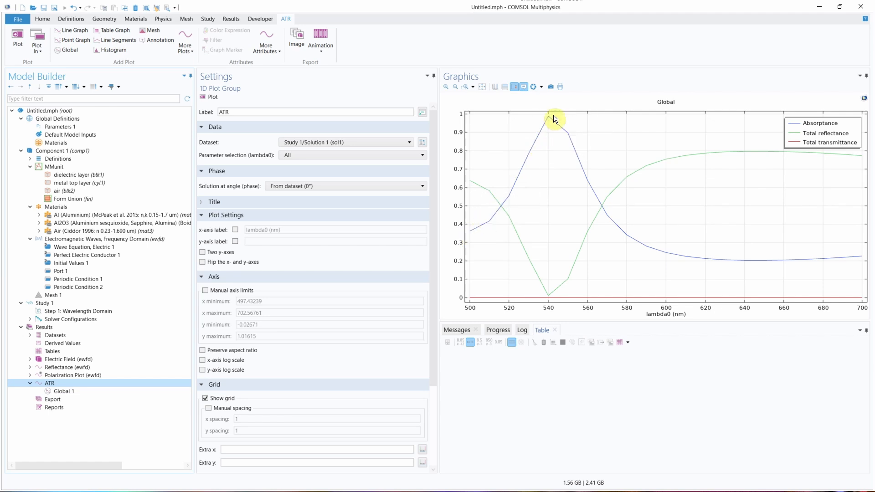
{"action": "mouse_move", "coordinate": [549, 118]}
{"action": "mouse_move", "coordinate": [705, 259]}
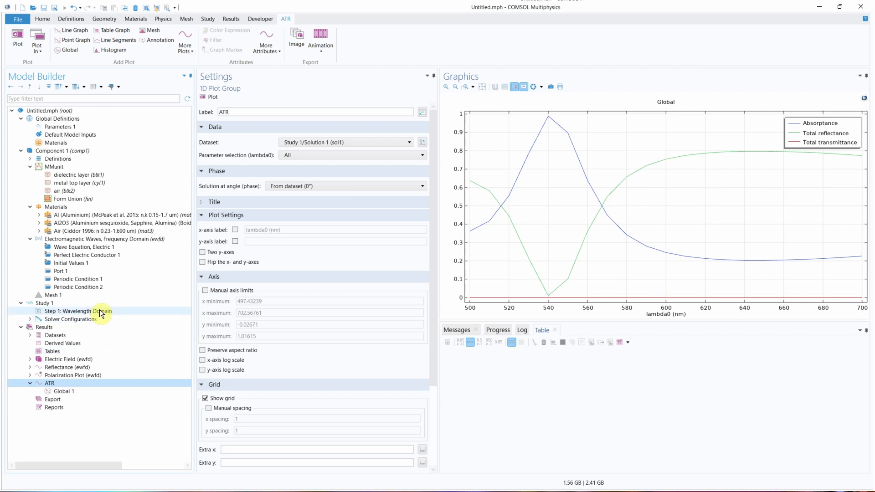
Step: Add a Parametric Sweep to Study 1 with mRad (radius of top cylinder) as its first swept parameter
{"action": "left_click", "coordinate": [65, 304]}
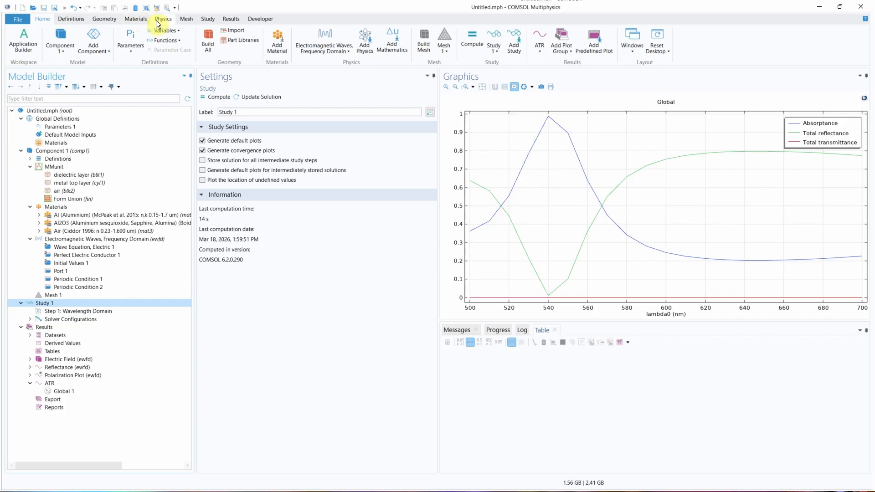
{"action": "left_click", "coordinate": [208, 19]}
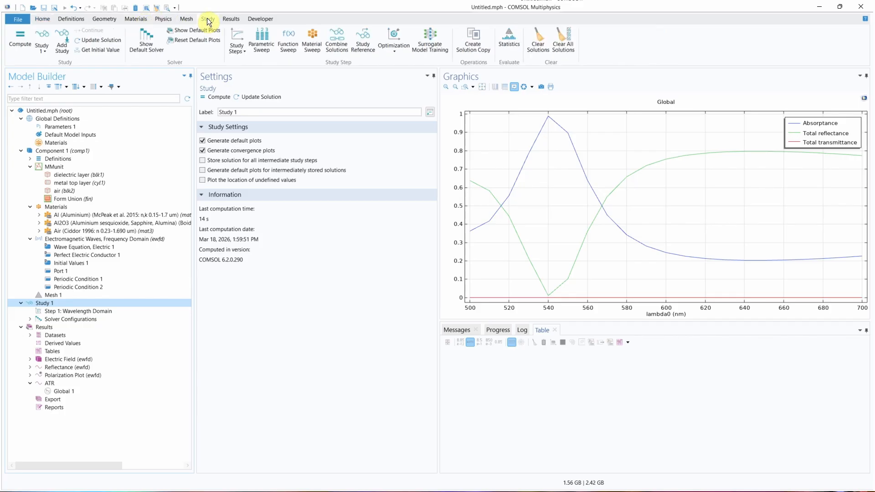
{"action": "left_click", "coordinate": [263, 48]}
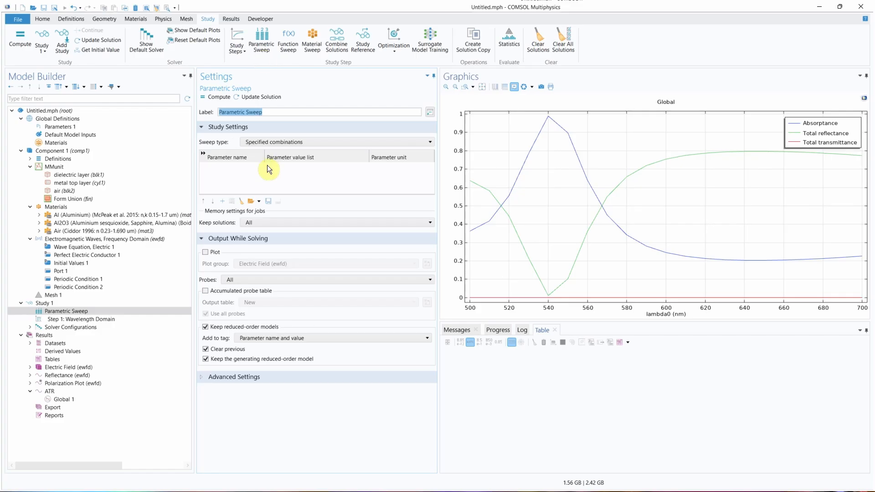
{"action": "left_click", "coordinate": [223, 201]}
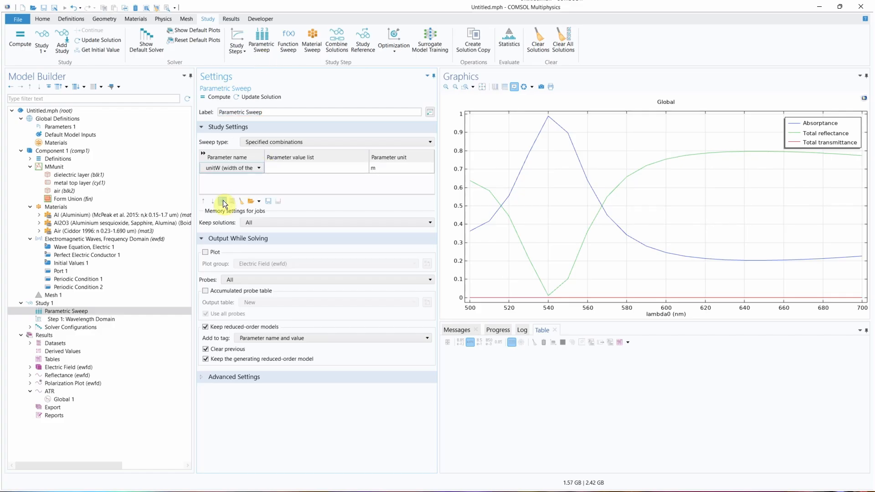
{"action": "left_click", "coordinate": [242, 171]}
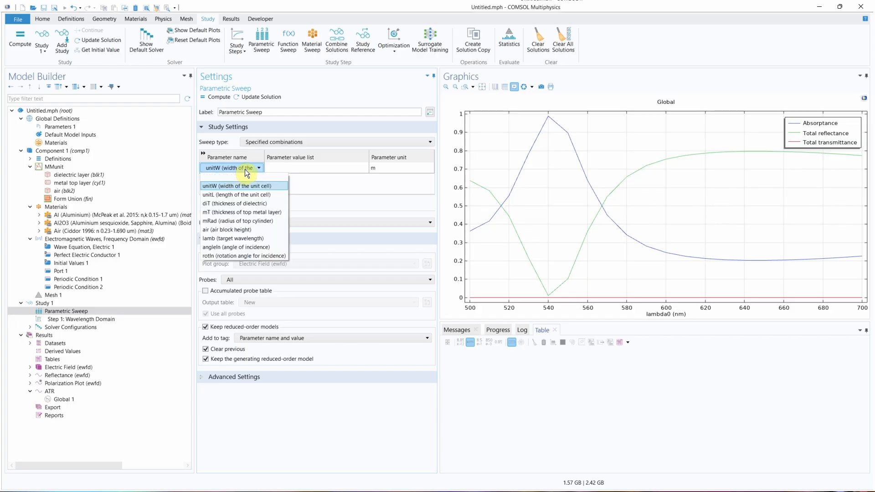
{"action": "left_click", "coordinate": [270, 223]}
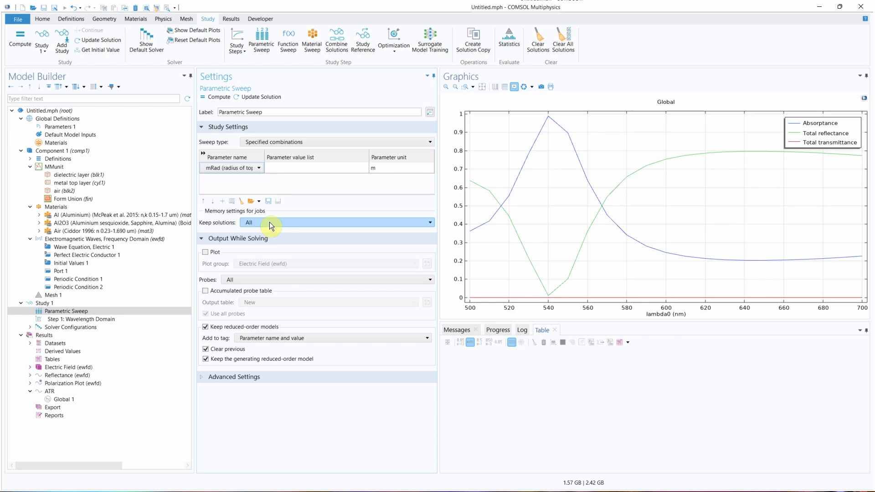
Step: Fill the mRad value list with a range from 60[nm] to 120[nm] defined by number of values, using 6 values
{"action": "left_click", "coordinate": [285, 168]}
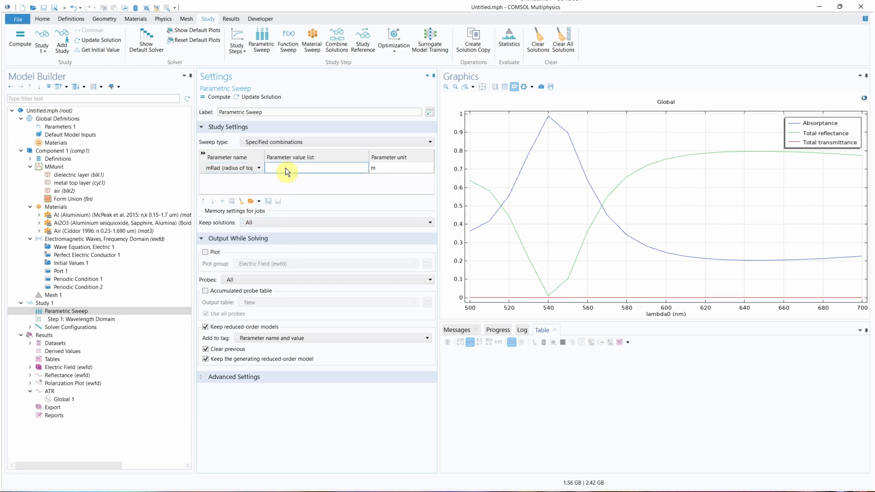
{"action": "left_click", "coordinate": [276, 201]}
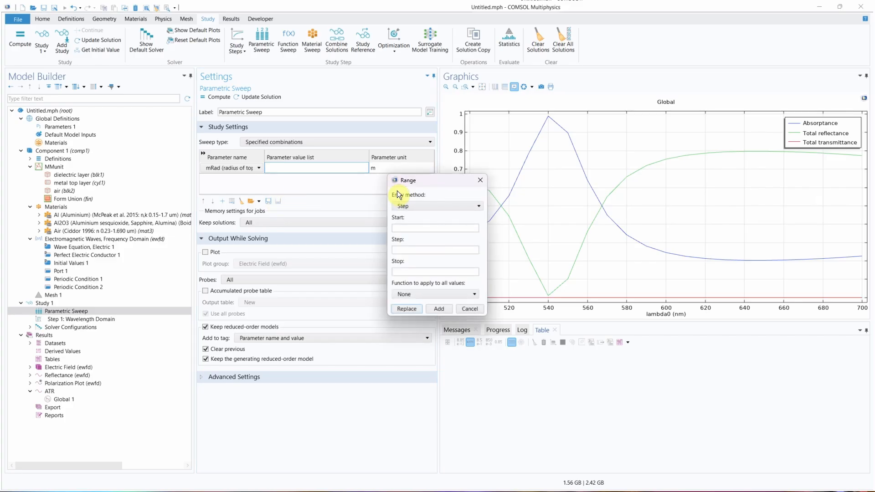
{"action": "left_click", "coordinate": [447, 207]}
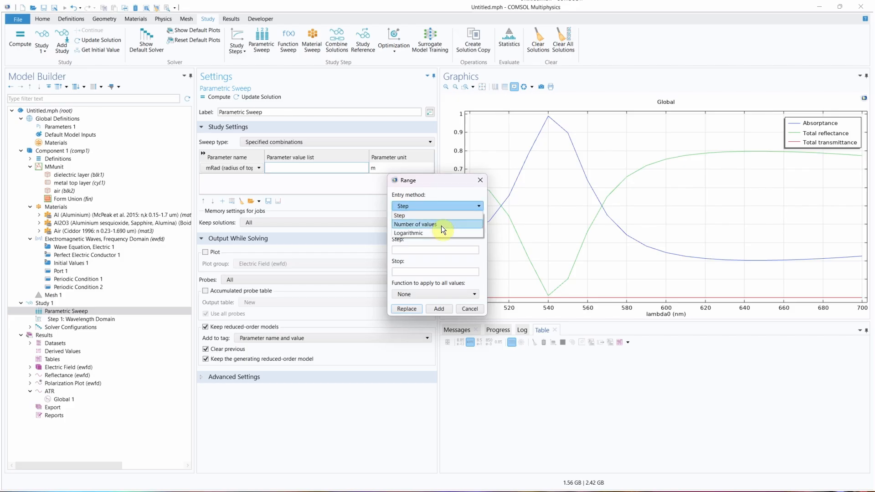
{"action": "left_click", "coordinate": [441, 225]}
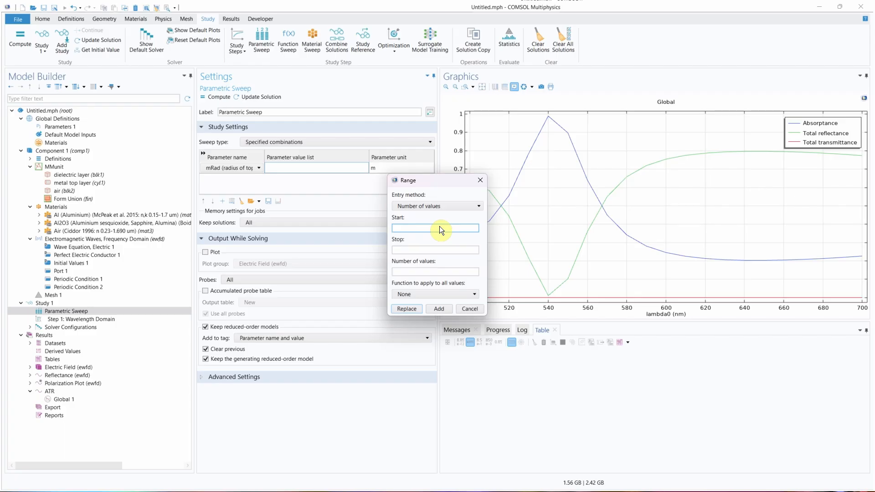
{"action": "type", "text": "60[nm"}
{"action": "key", "text": "Tab"}
{"action": "type", "text": "12[nm"}
{"action": "key", "text": "BackSpace"}
{"action": "key", "text": "BackSpace"}
{"action": "key", "text": "BackSpace"}
{"action": "key", "text": "BackSpace"}
{"action": "type", "text": "0[nm"}
{"action": "key", "text": "Tab"}
{"action": "type", "text": "6"}
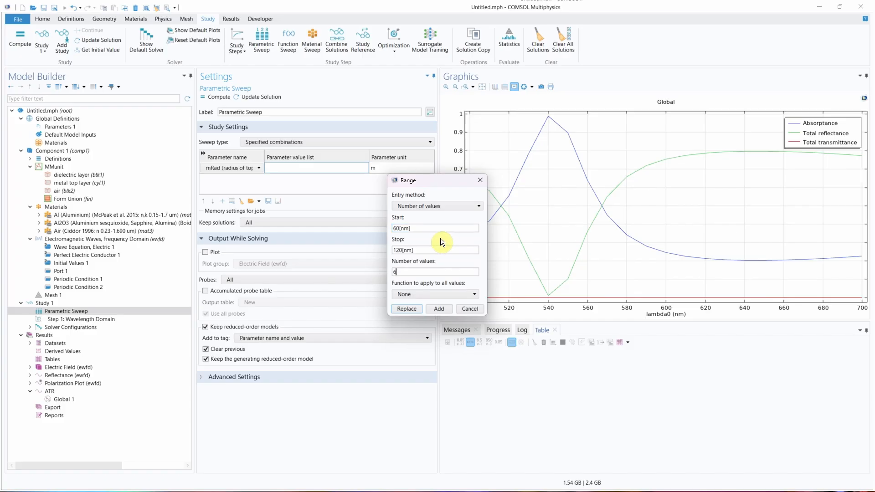
{"action": "left_click", "coordinate": [411, 308]}
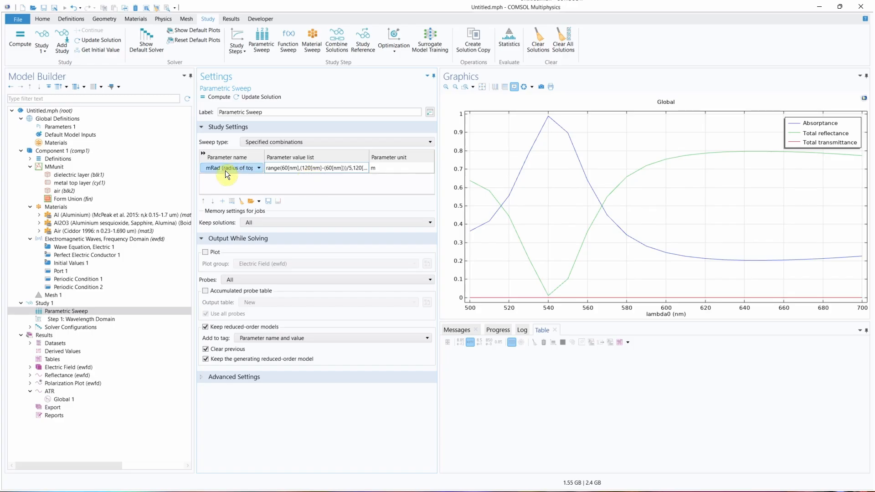
Step: Add angleIn (angle of incidence) as a second sweep parameter with the values 0, 45[deg] and 90[deg]
{"action": "left_click", "coordinate": [220, 202]}
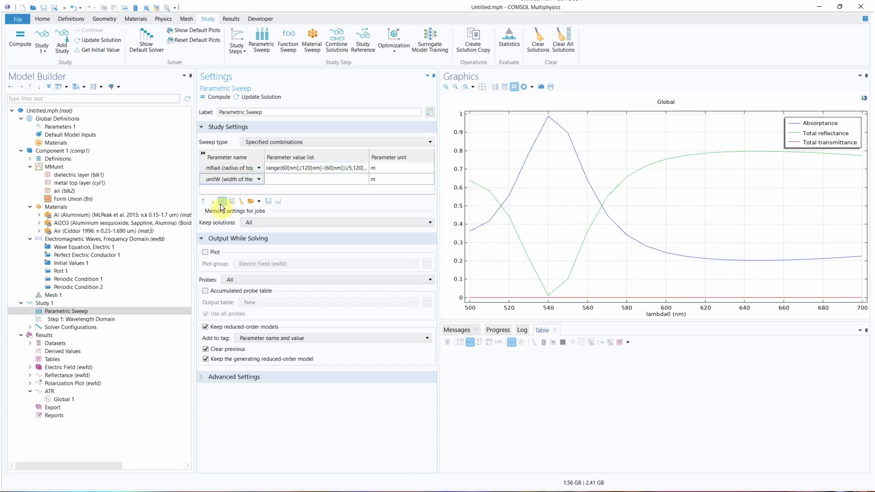
{"action": "left_click", "coordinate": [237, 180]}
{"action": "left_click", "coordinate": [237, 180]}
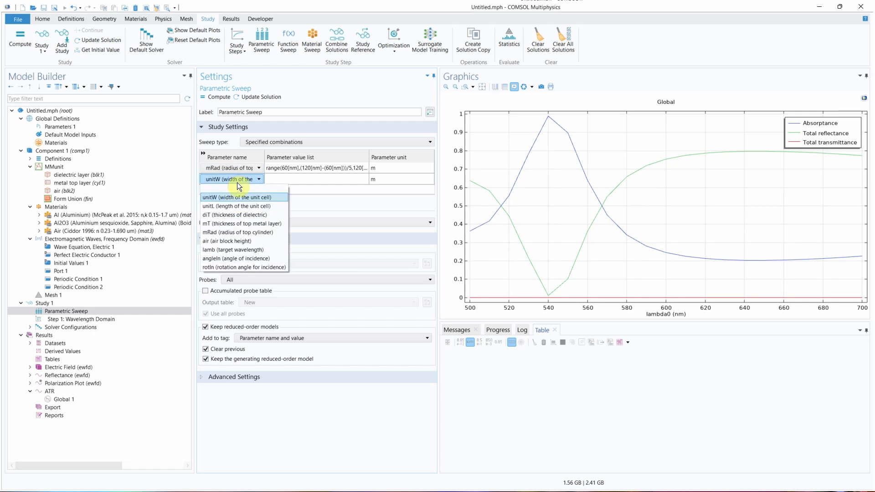
{"action": "left_click", "coordinate": [234, 258]}
{"action": "left_click", "coordinate": [287, 183]}
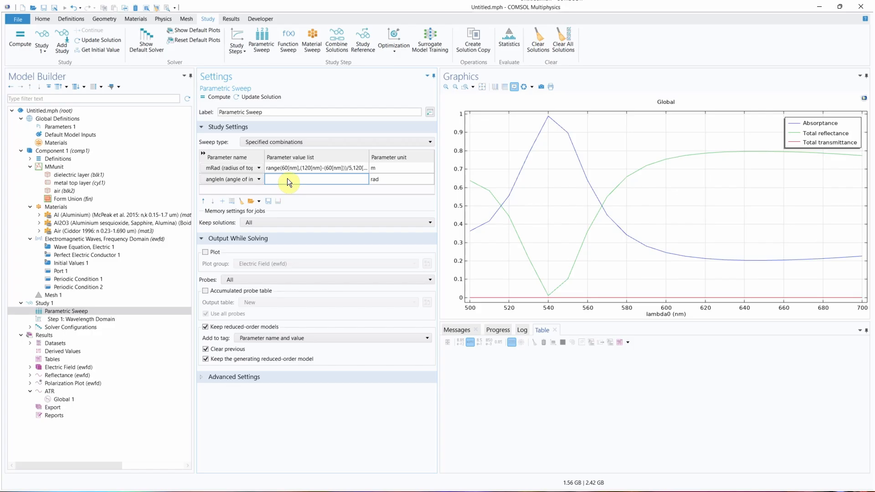
{"action": "type", "text": "0 45[deg] 90[deg]"}
Step: Set the sweep type to All combinations and compute the parametric sweep
{"action": "left_click", "coordinate": [308, 142]}
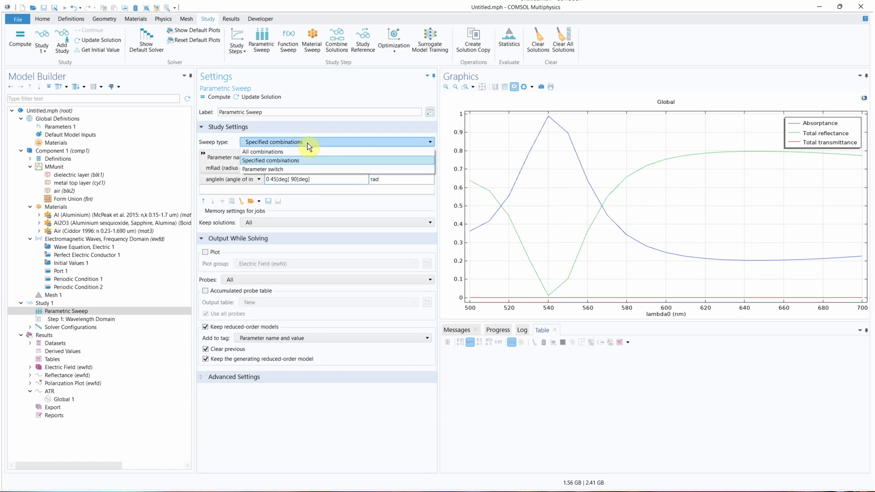
{"action": "left_click", "coordinate": [302, 152]}
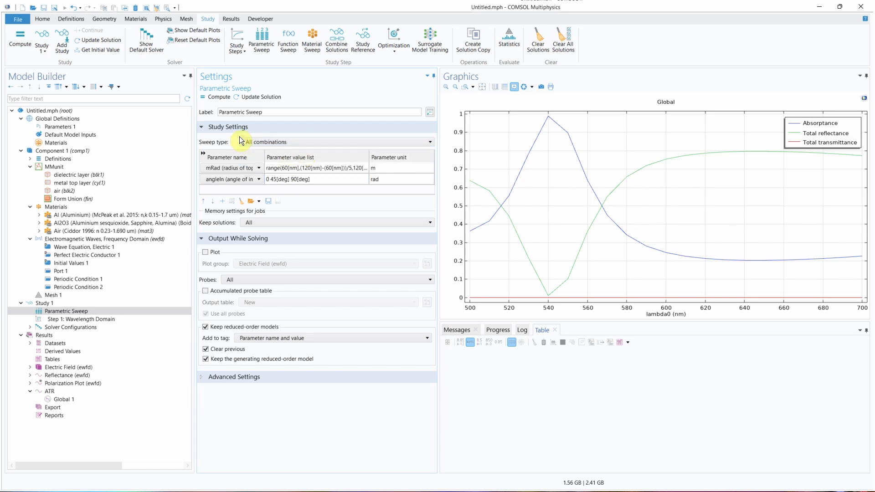
{"action": "left_click", "coordinate": [252, 181]}
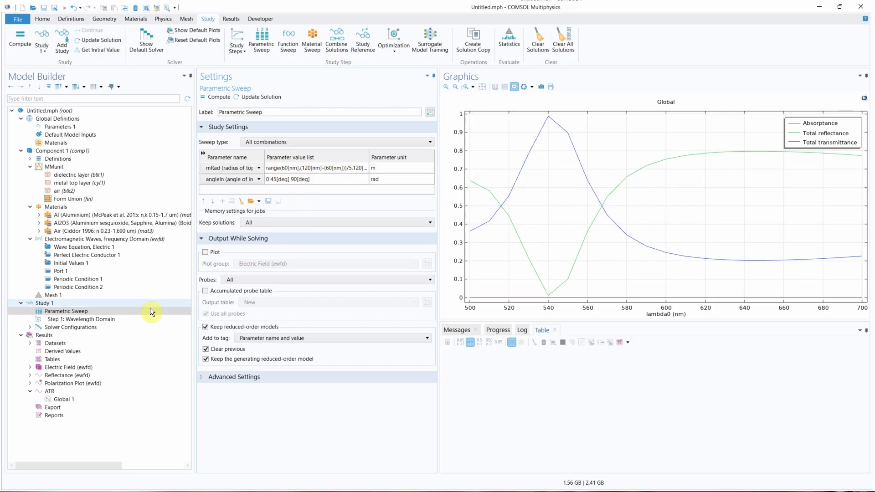
{"action": "left_click", "coordinate": [129, 320]}
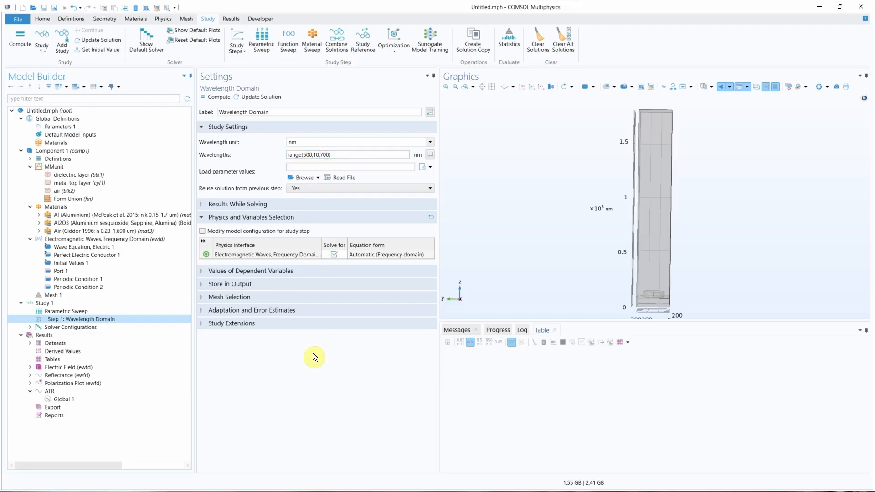
{"action": "left_click", "coordinate": [100, 311]}
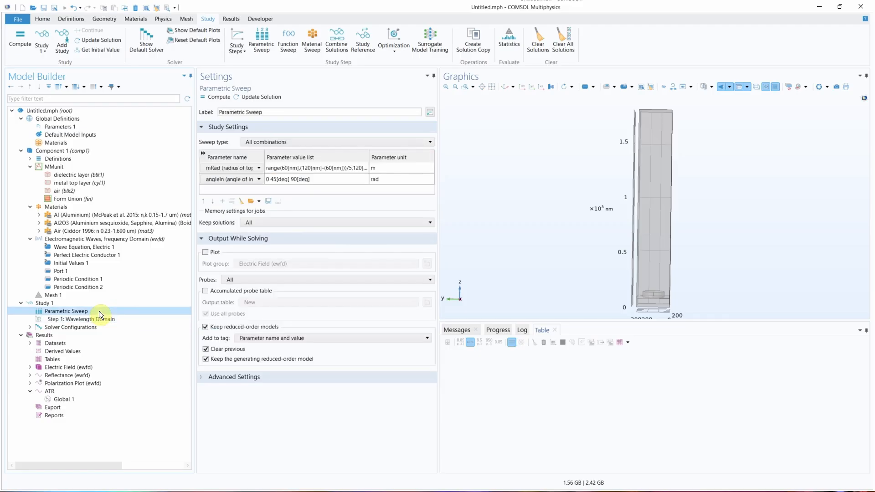
{"action": "left_click", "coordinate": [216, 96]}
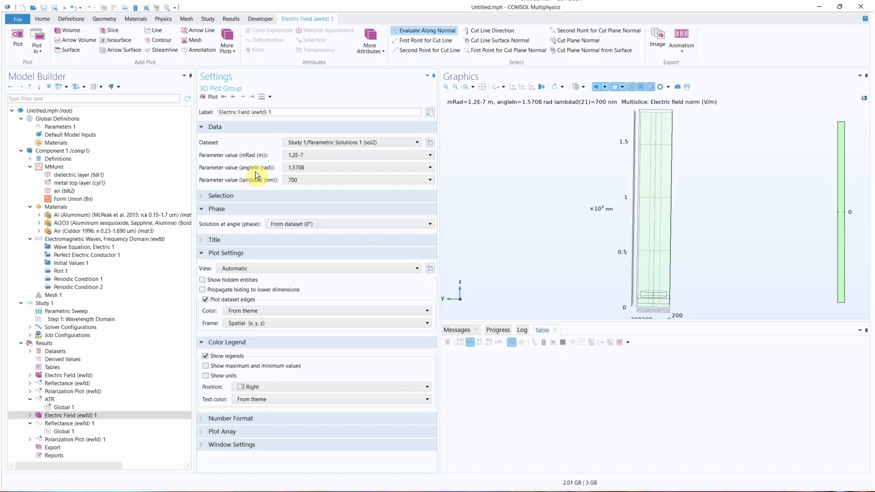
Step: Plot the swept electric field norm for an angleIn value of 0.7854 rad
{"action": "left_click", "coordinate": [312, 169]}
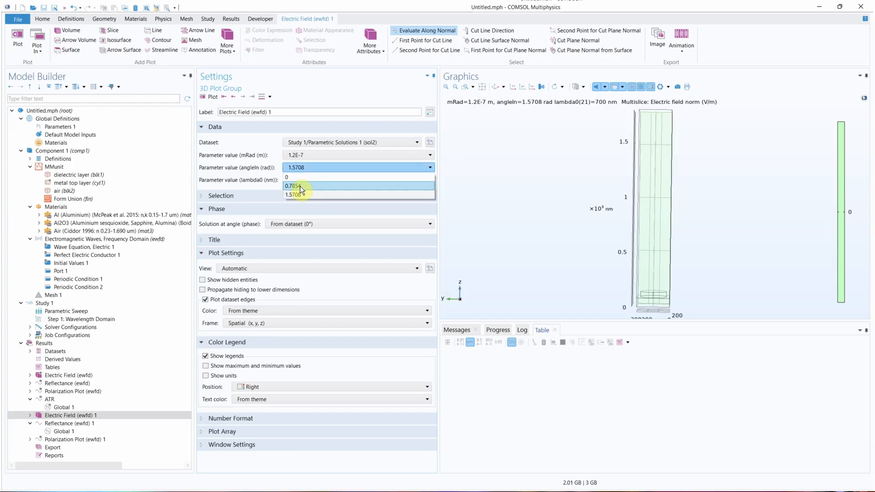
{"action": "left_click", "coordinate": [300, 186]}
{"action": "left_click", "coordinate": [209, 99]}
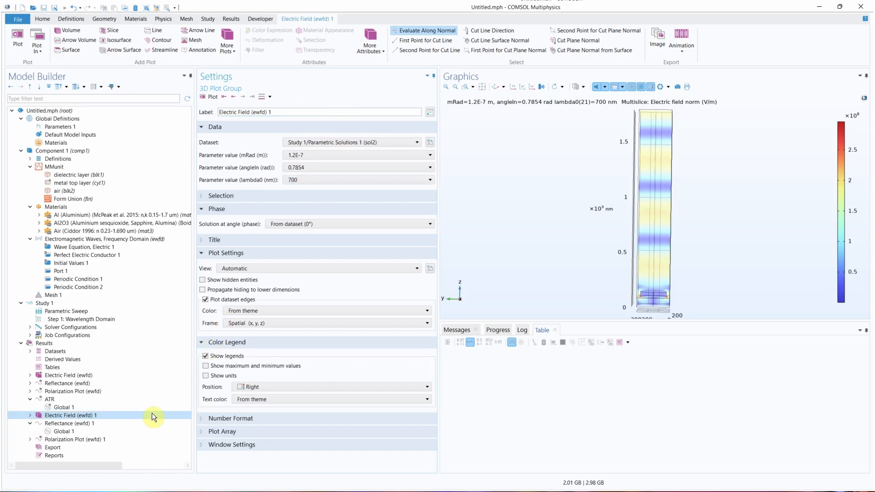
Step: Set the x-axis source data of the Global plot under Reflectance (ewfd) 1 to lambda0
{"action": "left_click", "coordinate": [89, 423]}
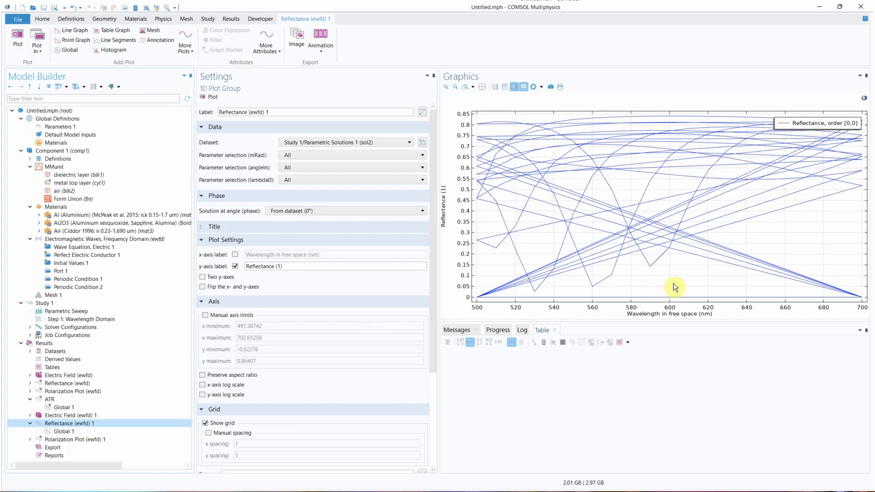
{"action": "mouse_move", "coordinate": [854, 299]}
{"action": "left_click", "coordinate": [64, 433]}
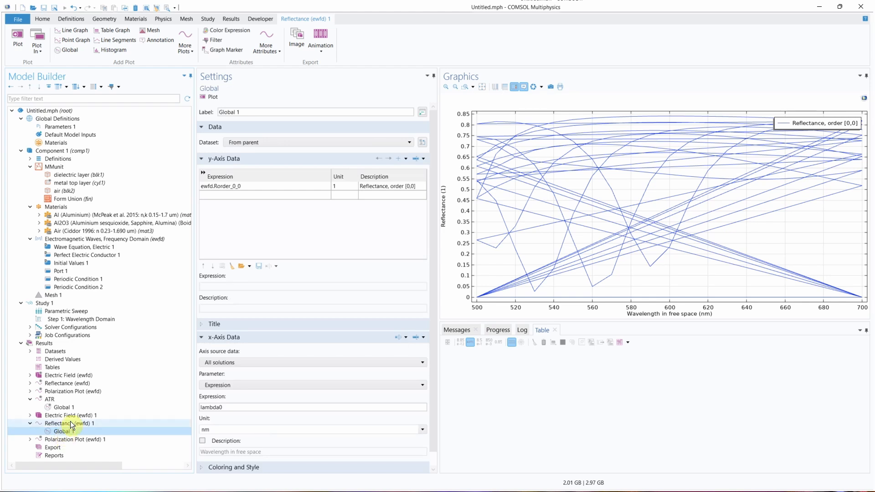
{"action": "left_click", "coordinate": [243, 363]}
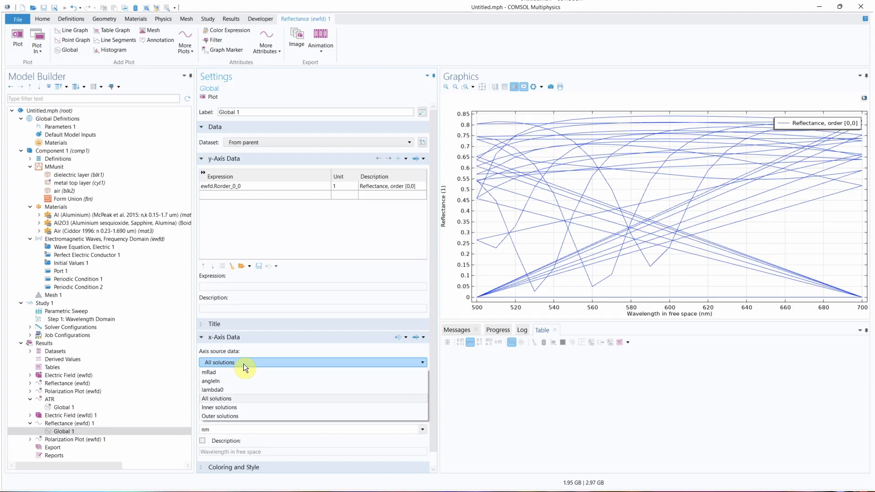
{"action": "left_click", "coordinate": [228, 391]}
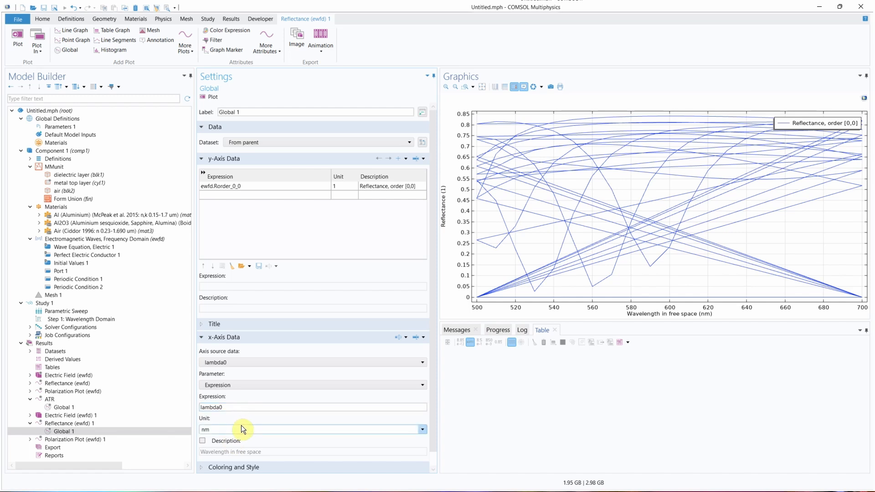
Step: Redraw the Reflectance (ewfd) 1 plot group and turn off its legends
{"action": "left_click", "coordinate": [97, 422]}
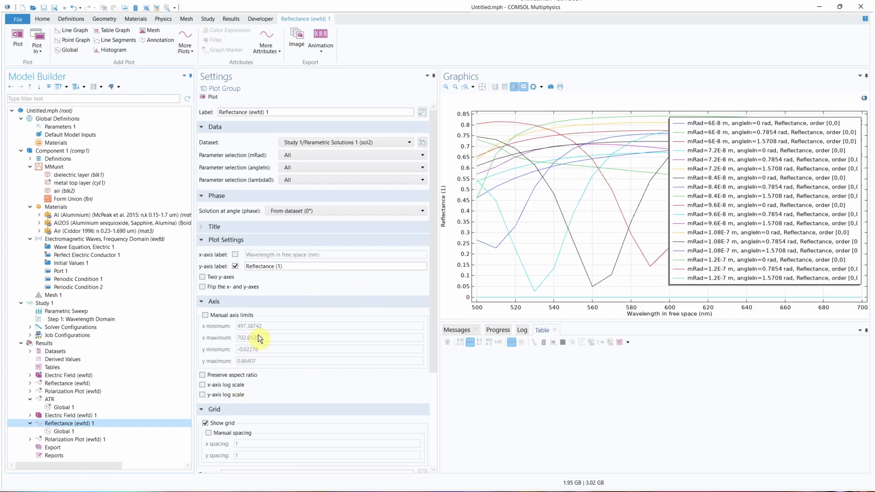
{"action": "left_click", "coordinate": [203, 302]}
{"action": "scroll", "coordinate": [265, 299], "scroll_direction": "down", "scroll_amount": 2}
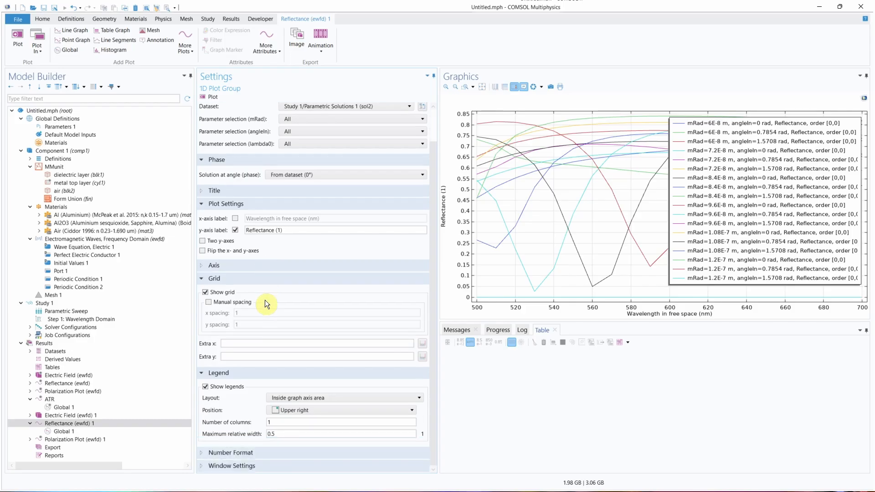
{"action": "left_click", "coordinate": [205, 387]}
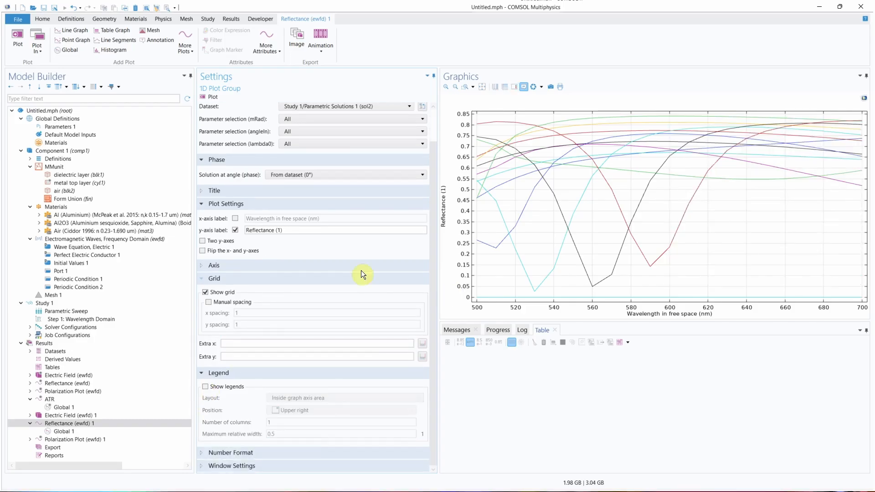
{"action": "scroll", "coordinate": [337, 269], "scroll_direction": "up", "scroll_amount": 2}
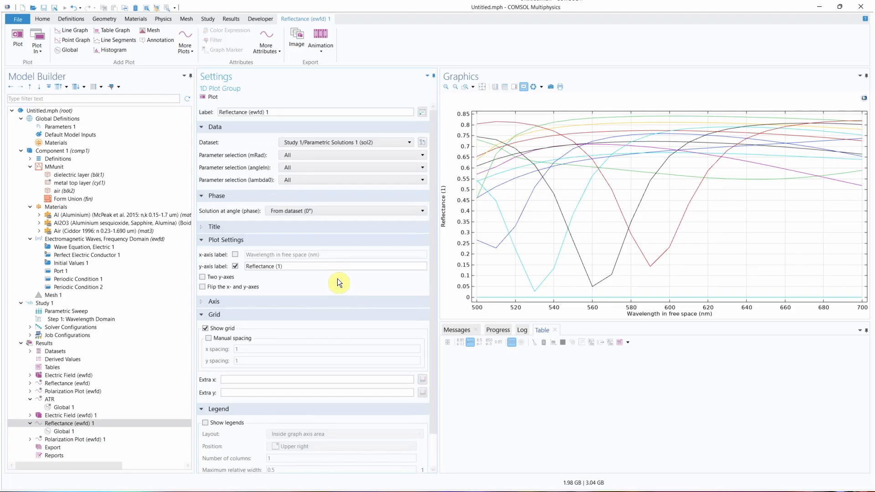
Step: Restrict the Reflectance (ewfd) 1 plot to the angleIn value 0 chosen from the list and replot it
{"action": "left_click", "coordinate": [315, 169]}
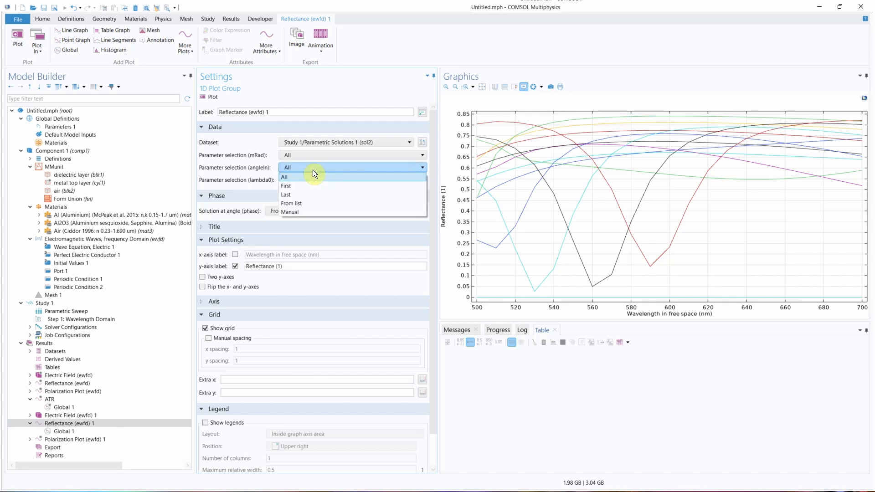
{"action": "left_click", "coordinate": [304, 203]}
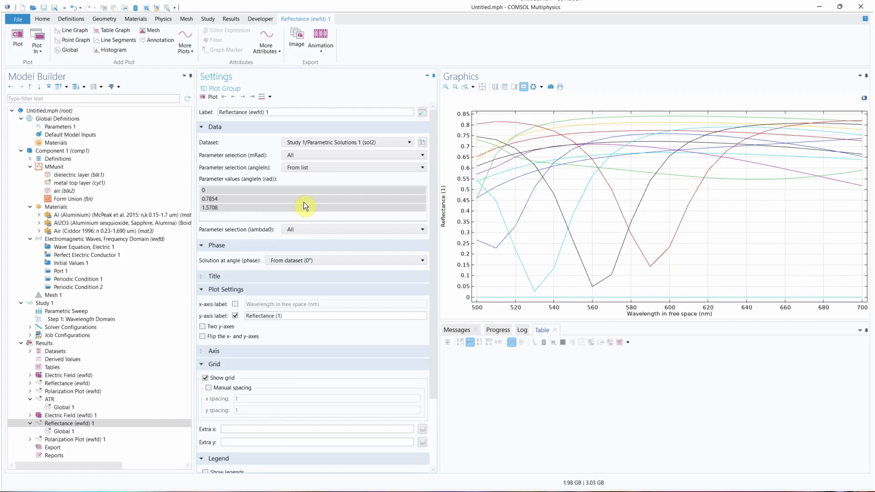
{"action": "left_click", "coordinate": [250, 193]}
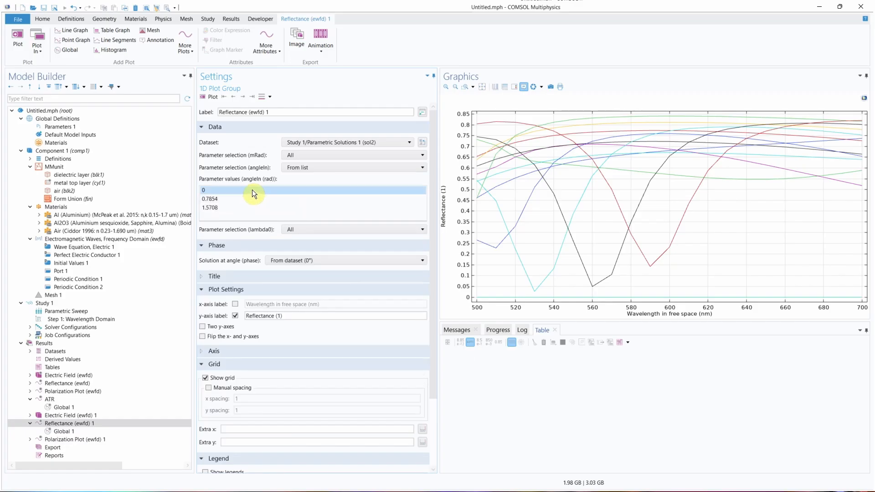
{"action": "left_click", "coordinate": [206, 98]}
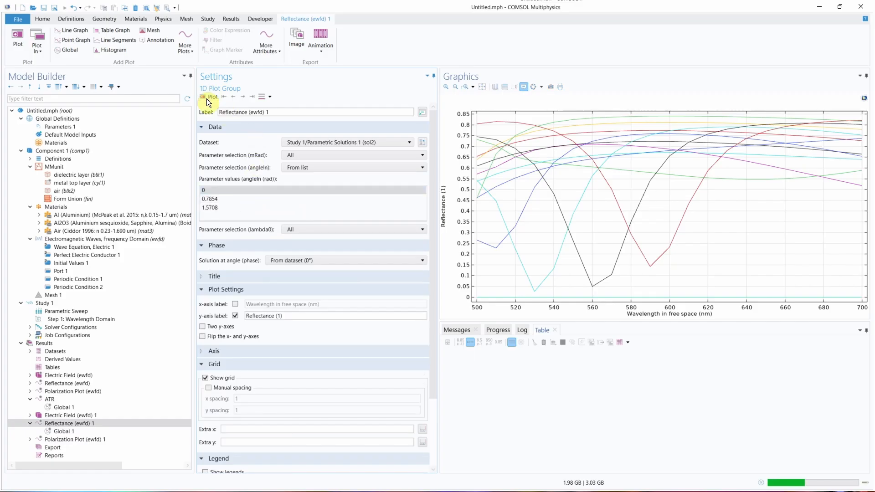
Step: Plot the Reflectance (ewfd) 1 group only for the angleIn value 0.7854 rad
{"action": "left_click", "coordinate": [215, 199]}
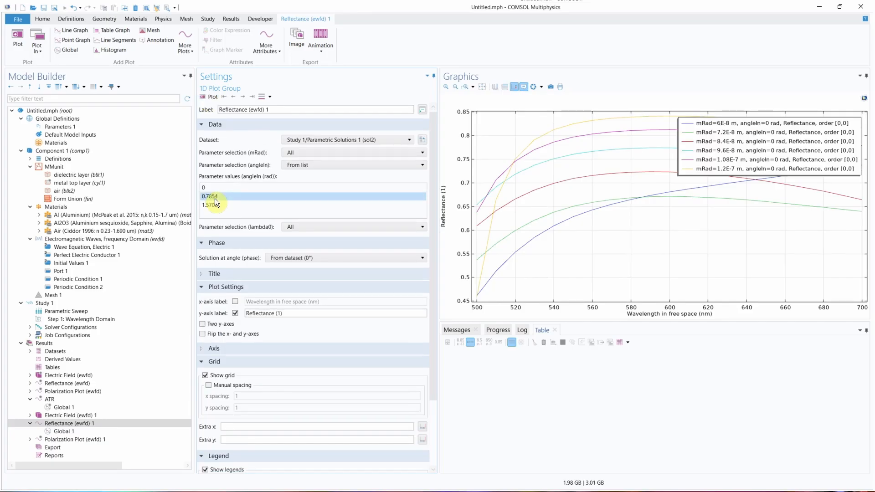
{"action": "left_click", "coordinate": [211, 98]}
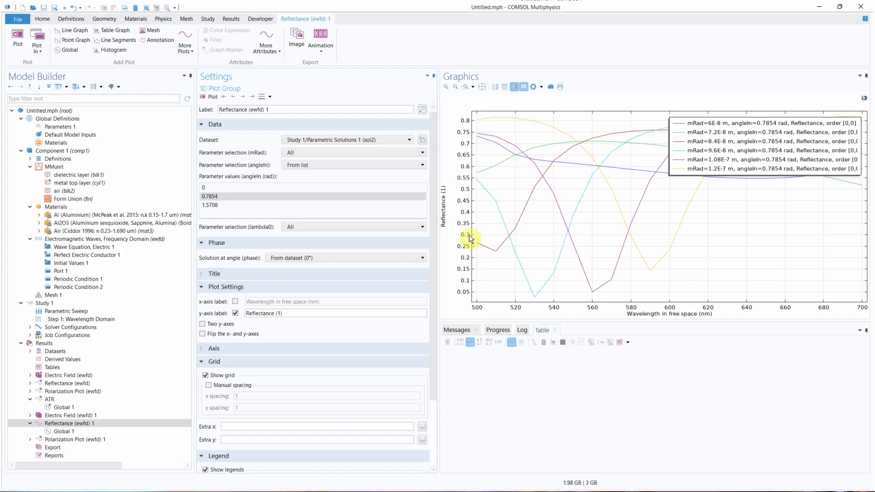
{"action": "mouse_move", "coordinate": [535, 296]}
Step: Place the Reflectance (ewfd) 1 legend at the lower right of the graph and replot
{"action": "scroll", "coordinate": [307, 330], "scroll_direction": "down", "scroll_amount": 3}
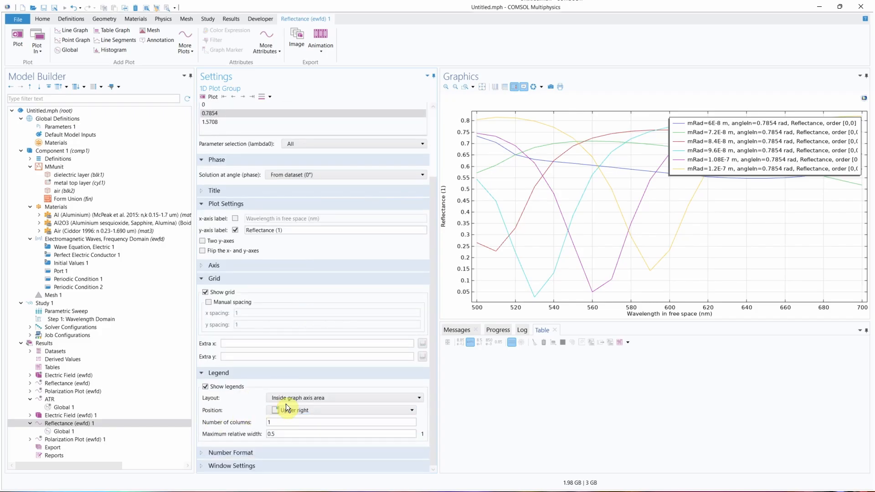
{"action": "left_click", "coordinate": [344, 410]}
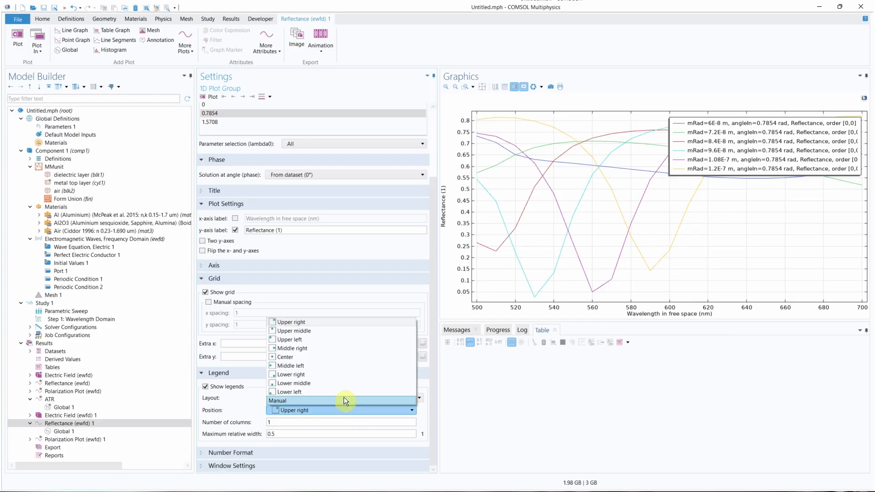
{"action": "left_click", "coordinate": [336, 375]}
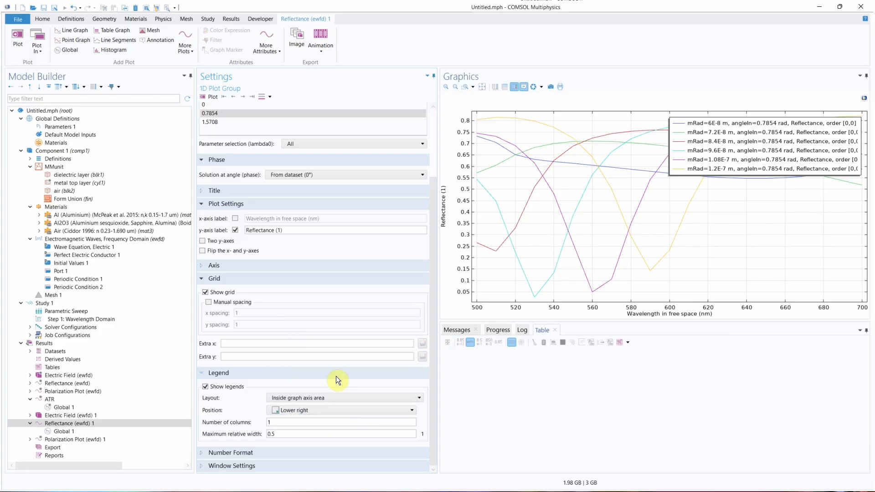
{"action": "left_click", "coordinate": [206, 97]}
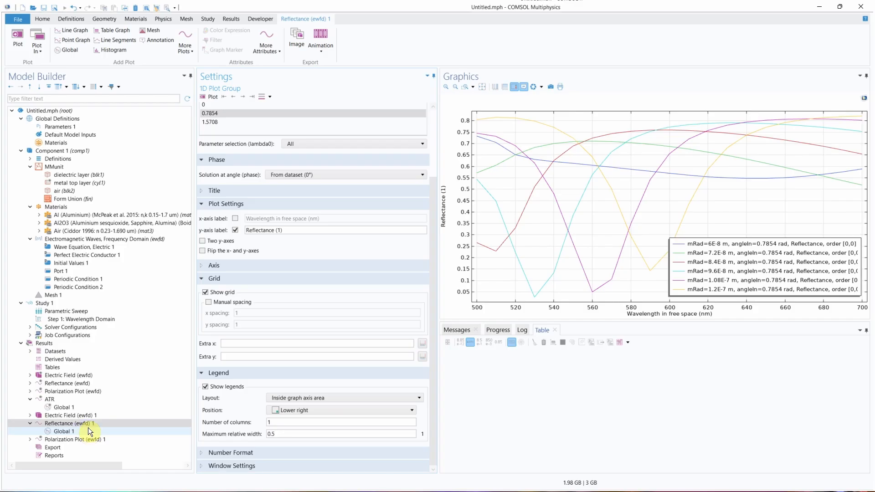
Step: Add a 1D plot group labelled Absorption that uses the dataset Study 1/Parametric Solutions 1 (sol2)
{"action": "left_click", "coordinate": [63, 345]}
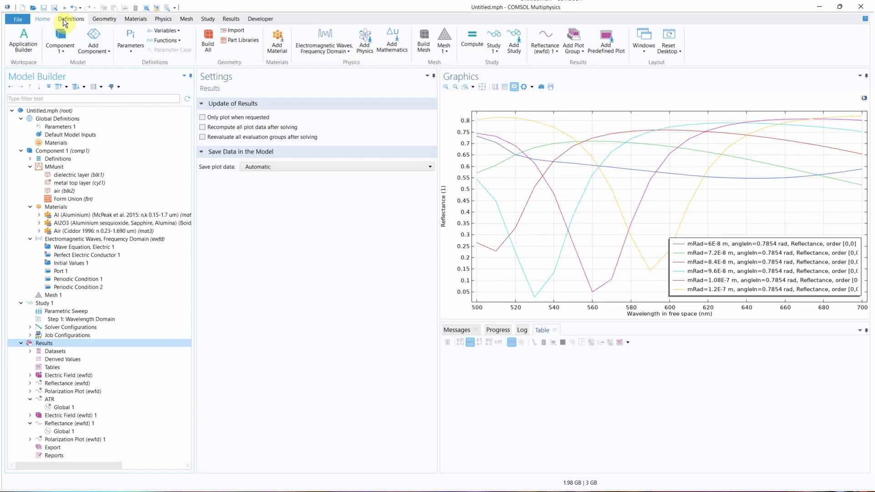
{"action": "left_click", "coordinate": [243, 20]}
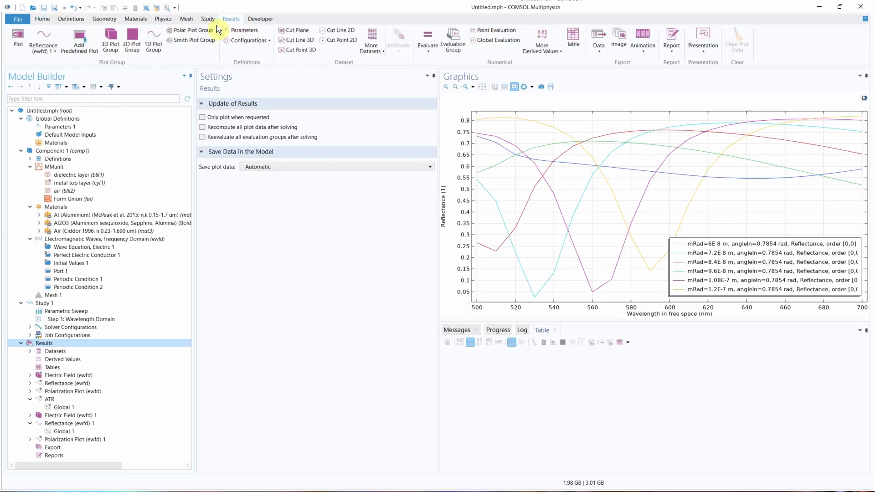
{"action": "left_click", "coordinate": [157, 50]}
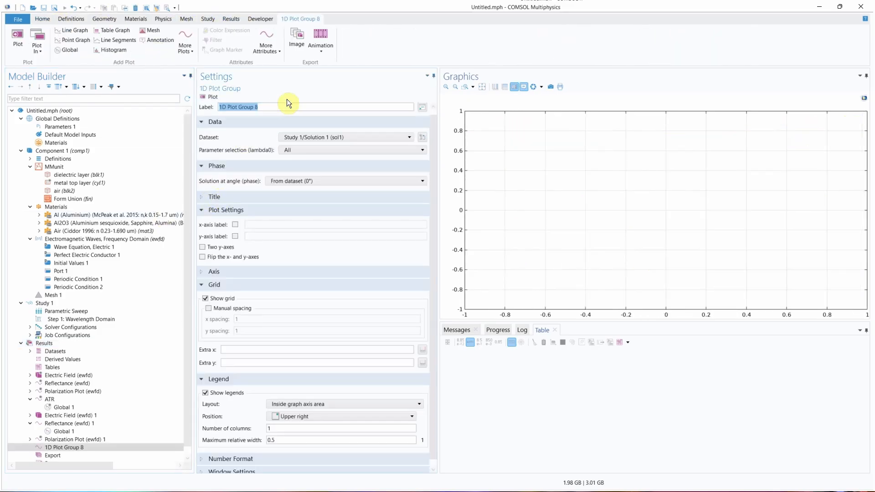
{"action": "type", "text": "Ab"}
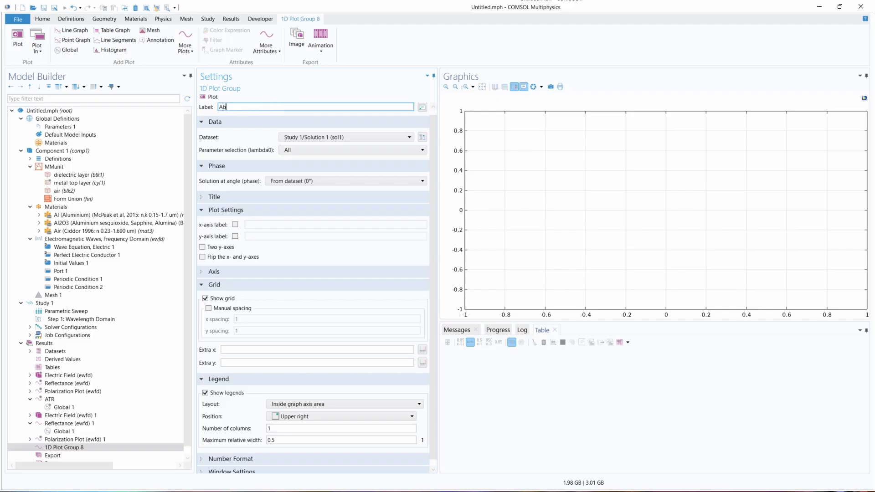
{"action": "type", "text": "sorption"}
{"action": "left_click", "coordinate": [316, 188]}
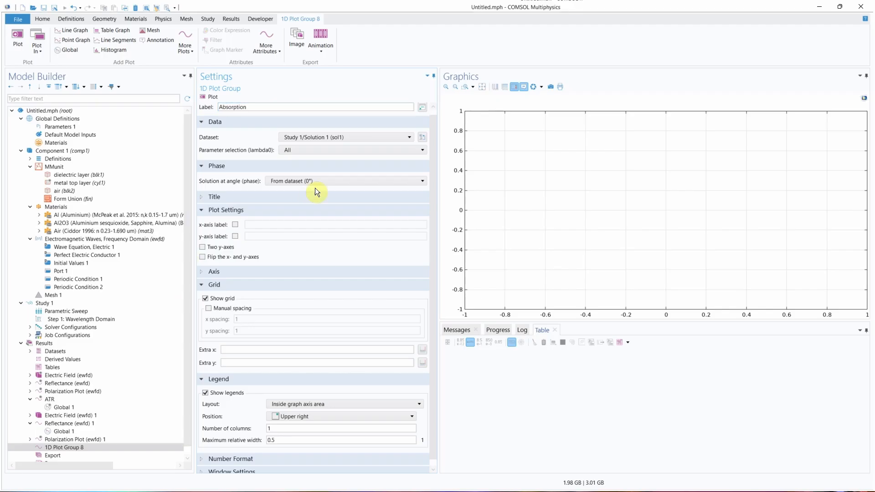
{"action": "left_click", "coordinate": [319, 136]}
{"action": "left_click", "coordinate": [319, 163]}
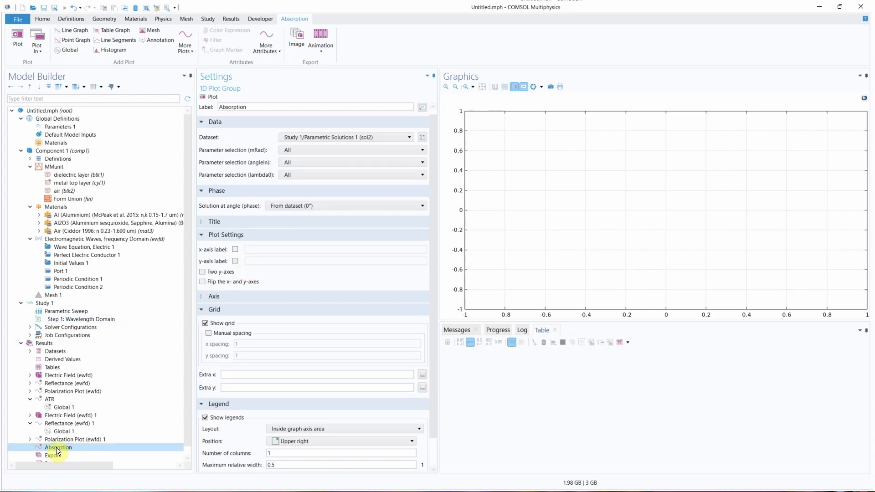
Step: Add a Global plot of the absorptance expression ewfd.Atotal to the Absorption group and display it
{"action": "left_click", "coordinate": [71, 50]}
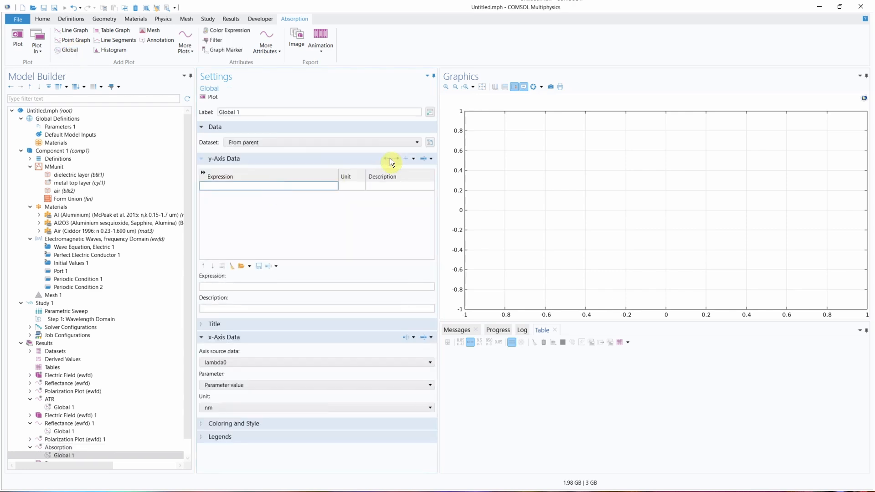
{"action": "left_click", "coordinate": [414, 158]}
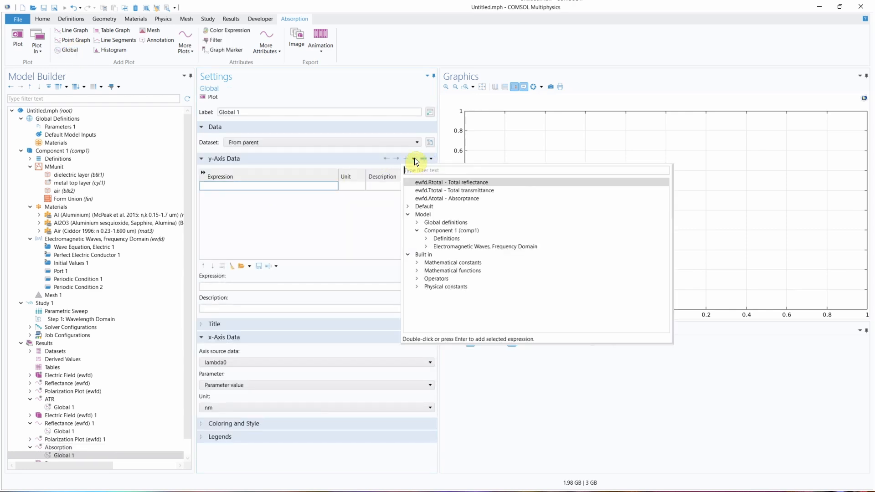
{"action": "double_click", "coordinate": [469, 199]}
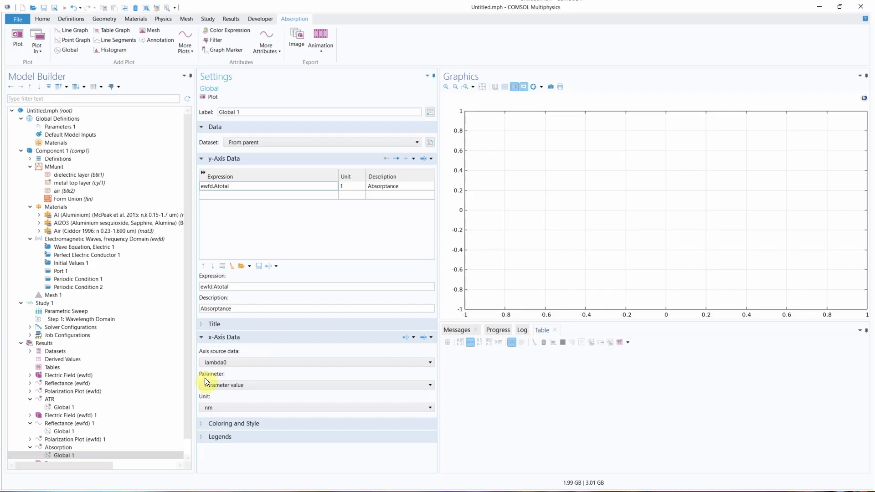
{"action": "left_click", "coordinate": [70, 447]}
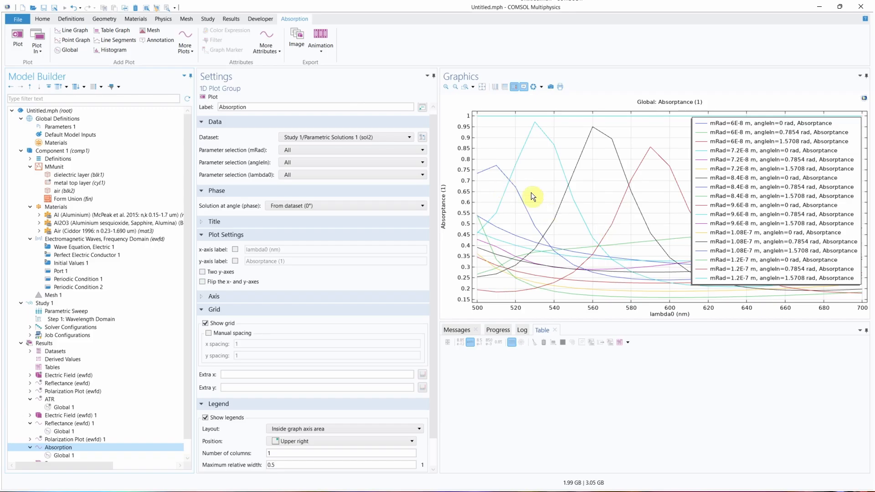
Step: Hide the Absorption group's legends and plot only the angleIn value 0.7854 rad chosen from the list
{"action": "mouse_move", "coordinate": [660, 239]}
{"action": "left_click", "coordinate": [205, 417]}
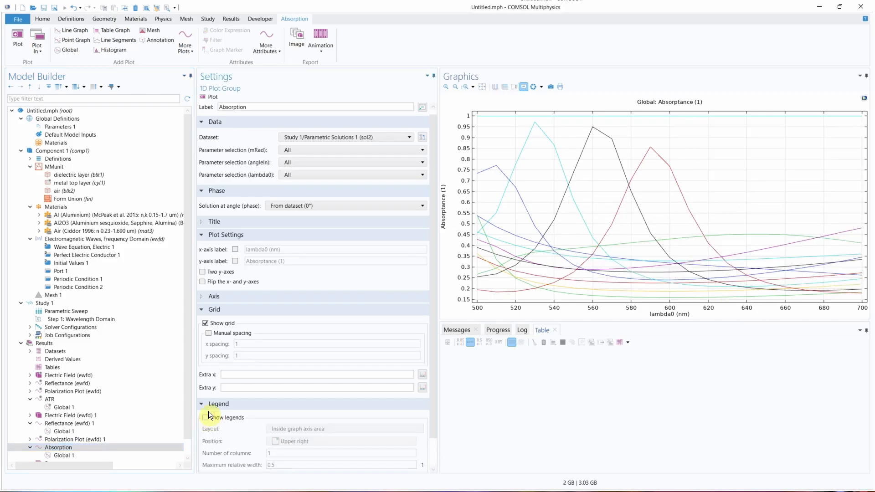
{"action": "left_click", "coordinate": [299, 163]}
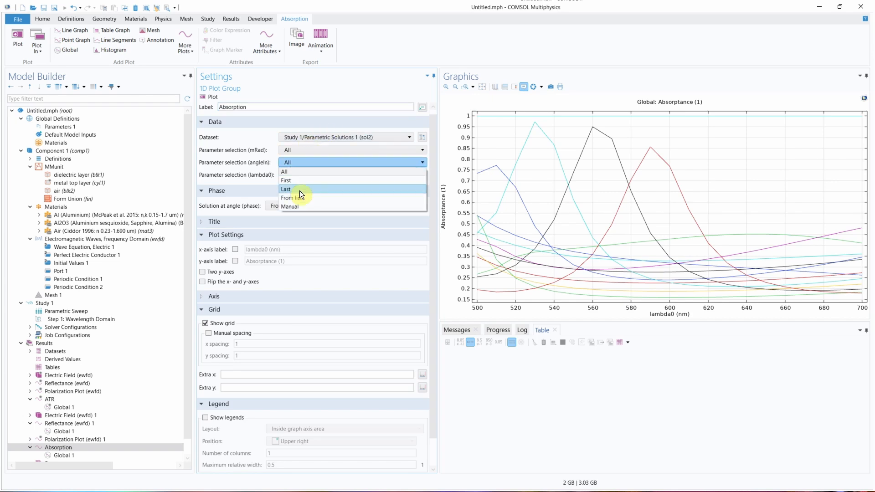
{"action": "left_click", "coordinate": [299, 198]}
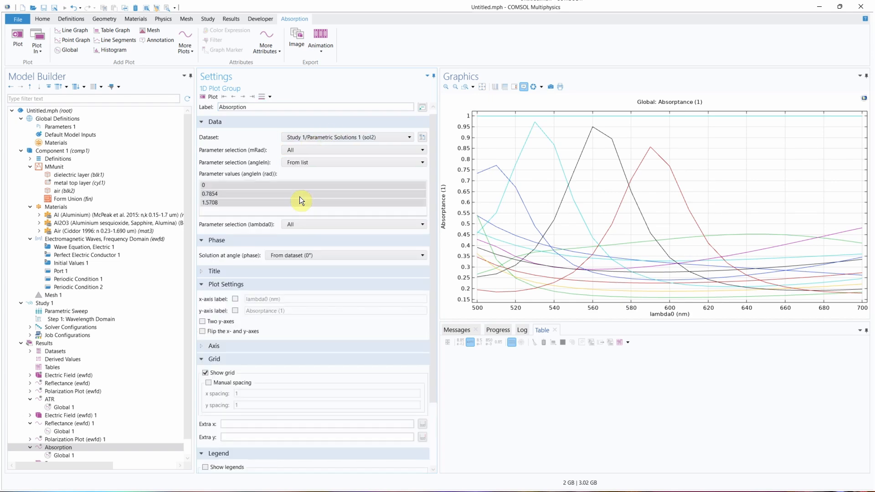
{"action": "left_click", "coordinate": [281, 194]}
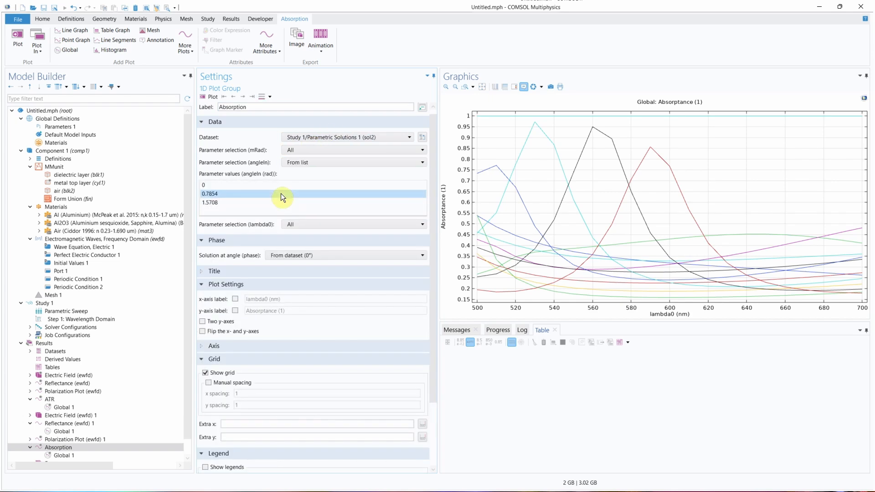
{"action": "left_click", "coordinate": [207, 98]}
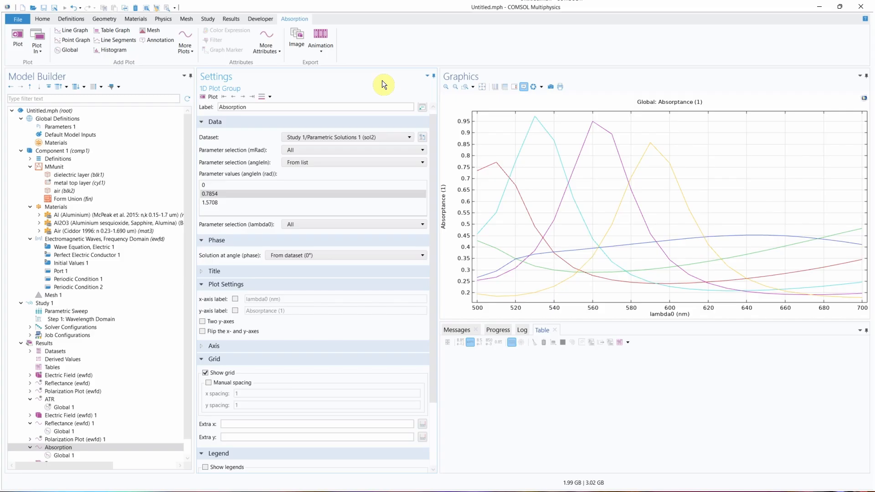
{"action": "mouse_move", "coordinate": [535, 115]}
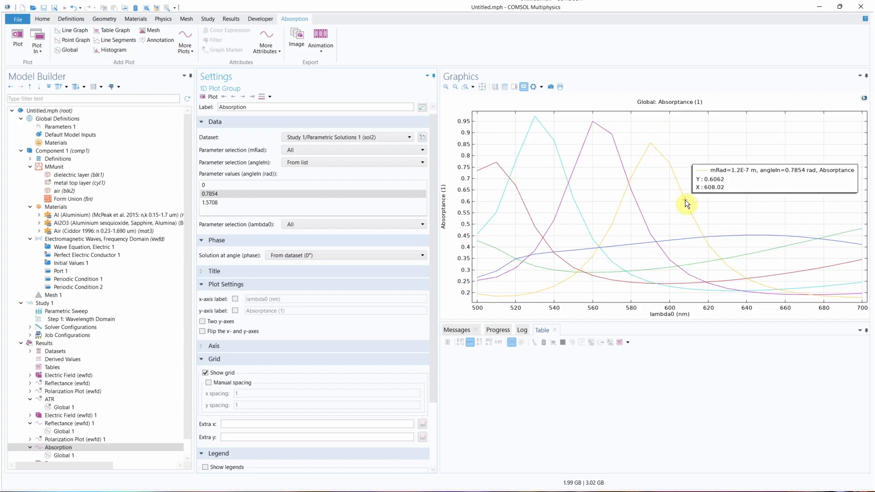
{"action": "left_click", "coordinate": [650, 142]}
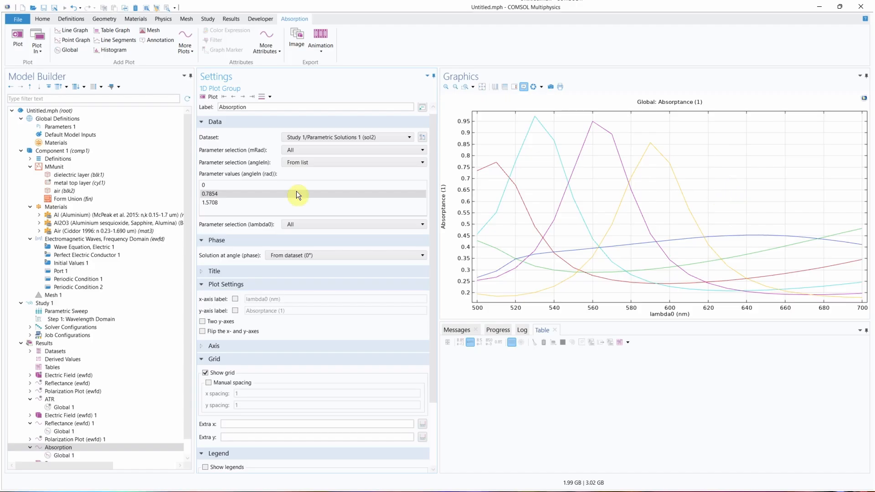
Step: Add a Global Evaluation under Derived Values with the absorptance expression ewfd.Atotal
{"action": "left_click", "coordinate": [68, 360]}
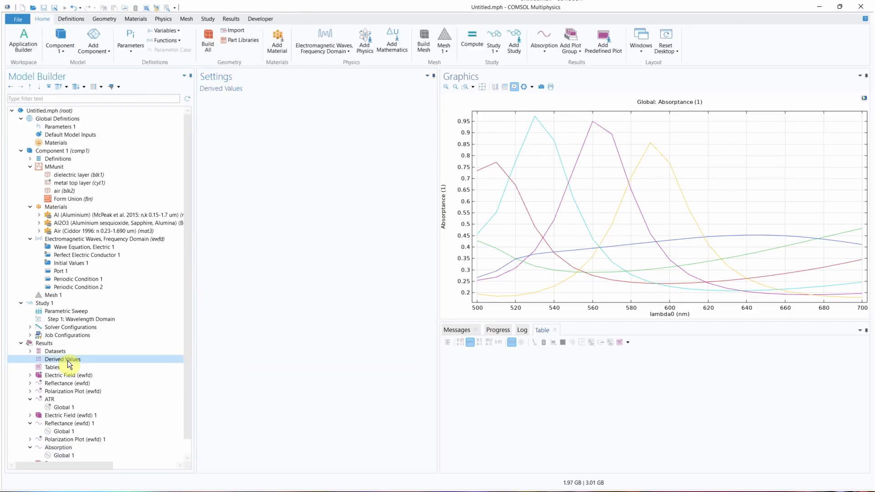
{"action": "right_click", "coordinate": [68, 360]}
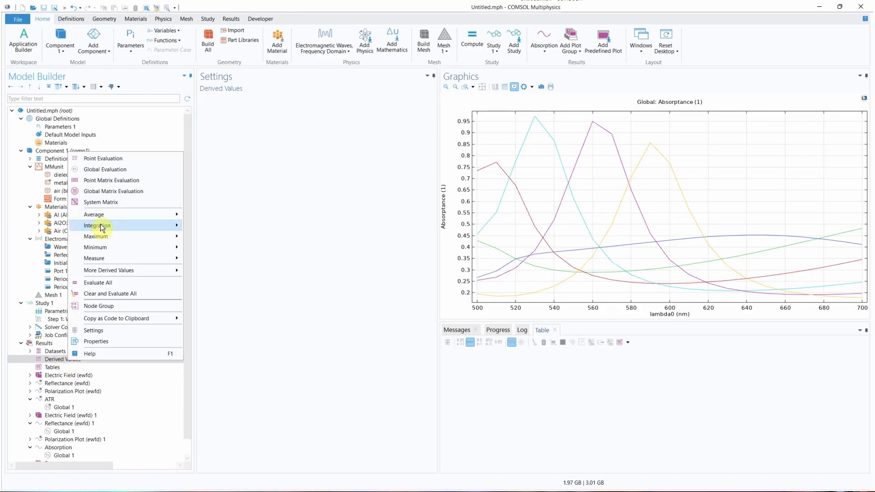
{"action": "left_click", "coordinate": [103, 172]}
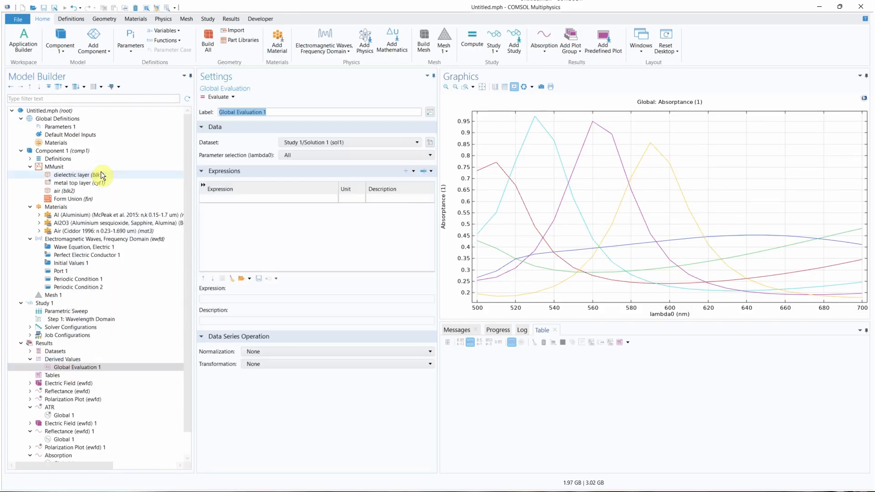
{"action": "left_click", "coordinate": [272, 196]}
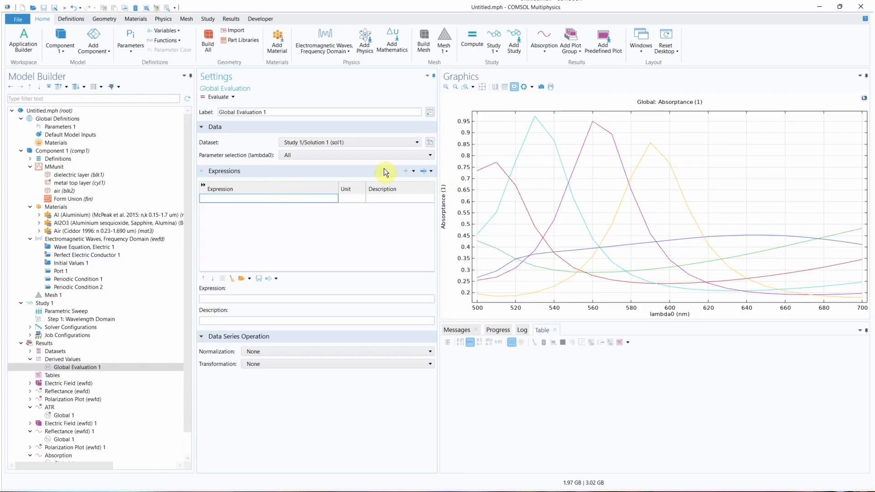
{"action": "left_click", "coordinate": [408, 173]}
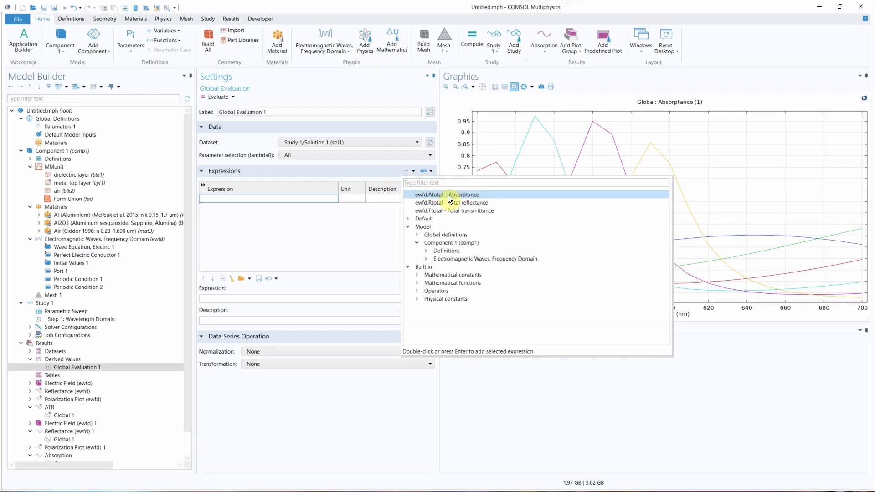
{"action": "double_click", "coordinate": [483, 196]}
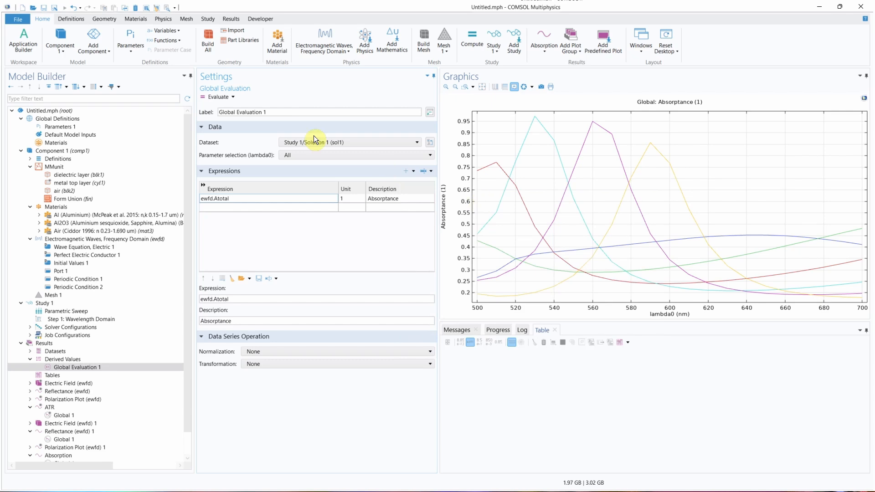
Step: Set the Global Evaluation's dataset to Study 1/Parametric Solutions 1 (sol2) and evaluate it into a table
{"action": "left_click", "coordinate": [356, 142]}
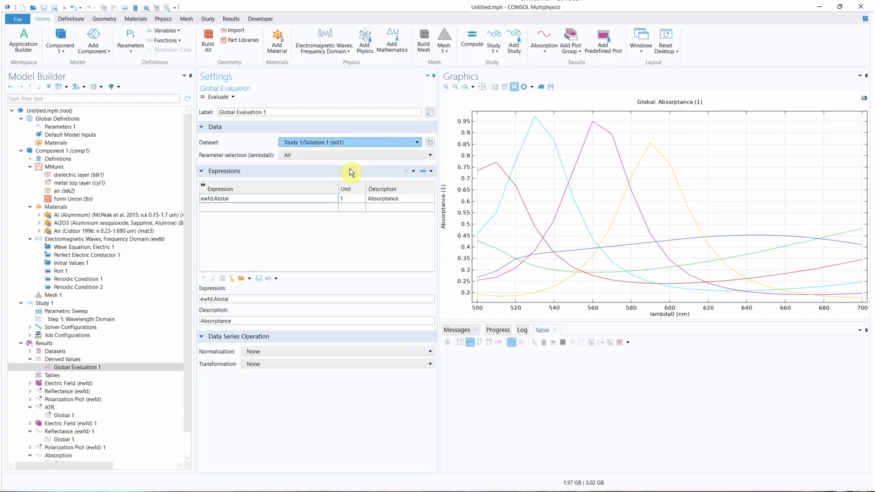
{"action": "left_click", "coordinate": [349, 168]}
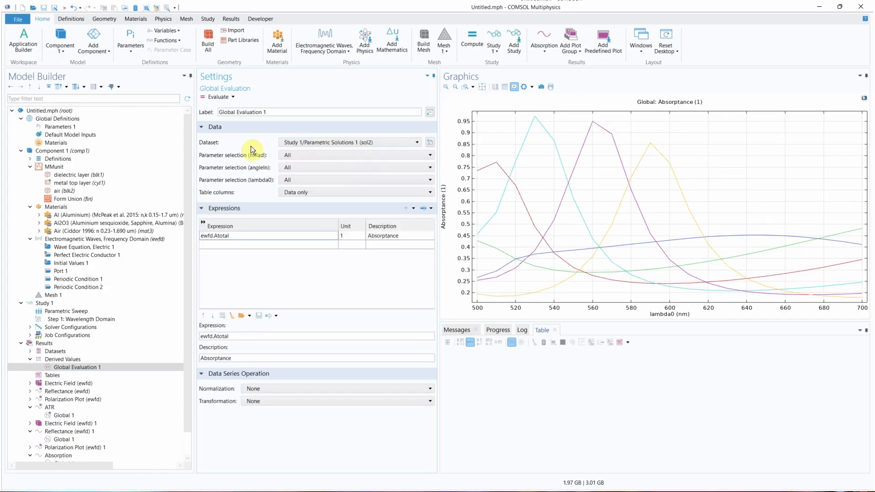
{"action": "left_click", "coordinate": [214, 97]}
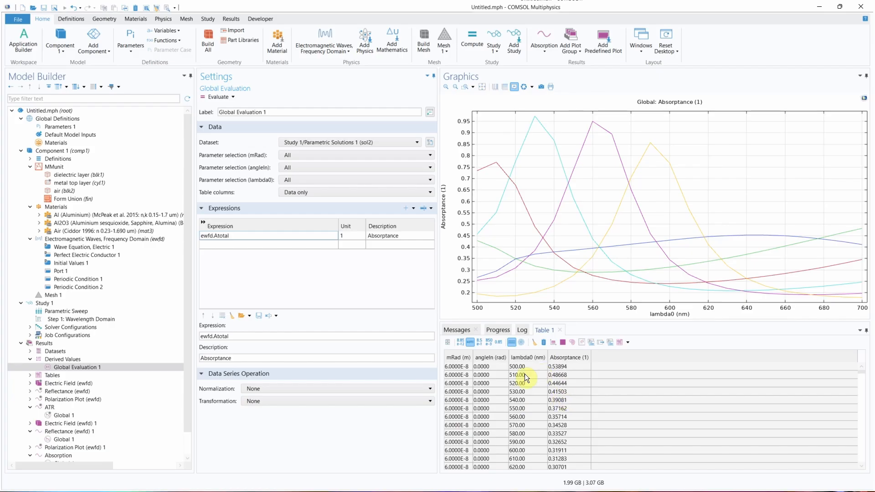
Step: Create a 2D table surface plot from the evaluated absorptance table and open the table surface's settings
{"action": "left_click", "coordinate": [563, 344]}
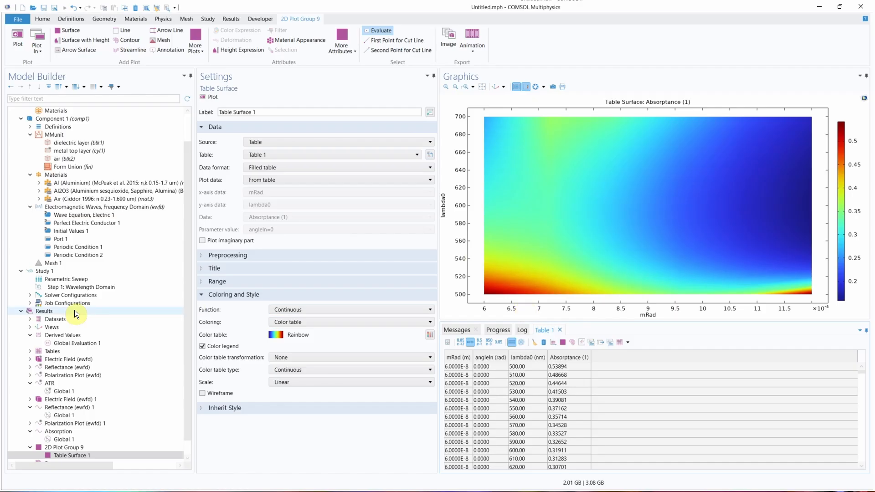
{"action": "scroll", "coordinate": [69, 315], "scroll_direction": "down", "scroll_amount": 1}
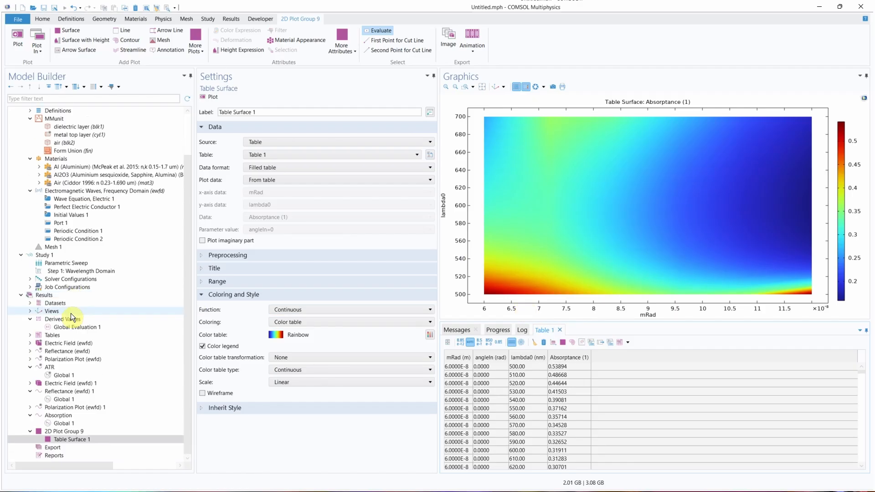
{"action": "left_click", "coordinate": [73, 440]}
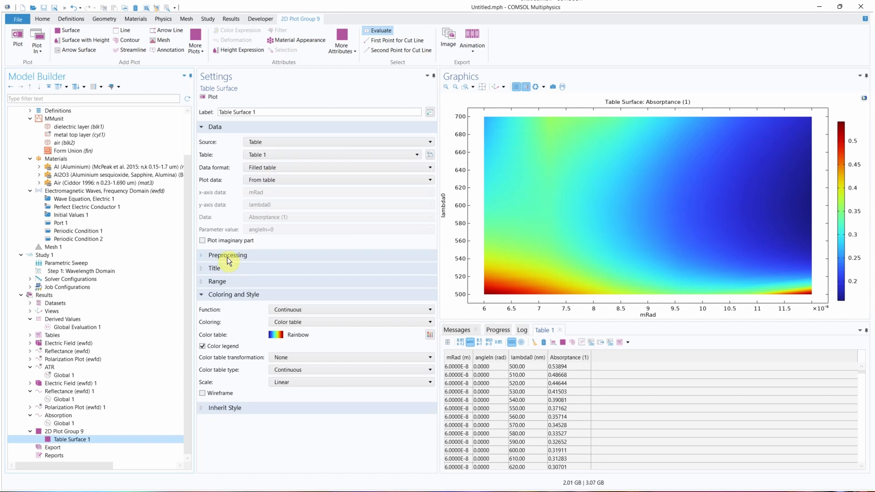
Step: Switch the table surface's plot data to Manual and plot it with lambda0 on the x-axis and mRad on the y-axis
{"action": "left_click", "coordinate": [318, 182]}
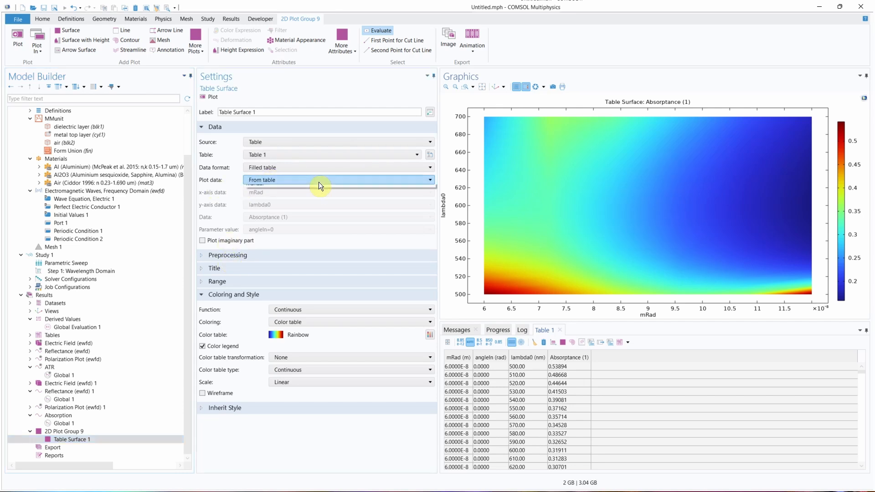
{"action": "left_click", "coordinate": [301, 198]}
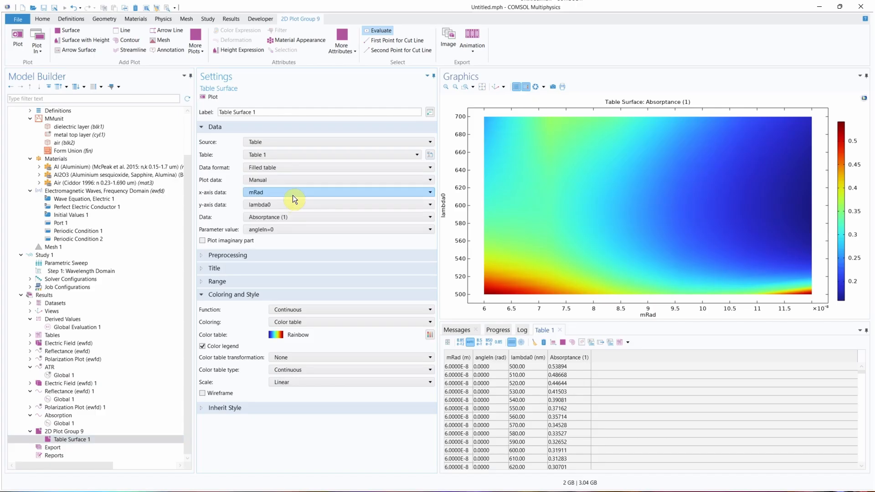
{"action": "left_click", "coordinate": [342, 204]}
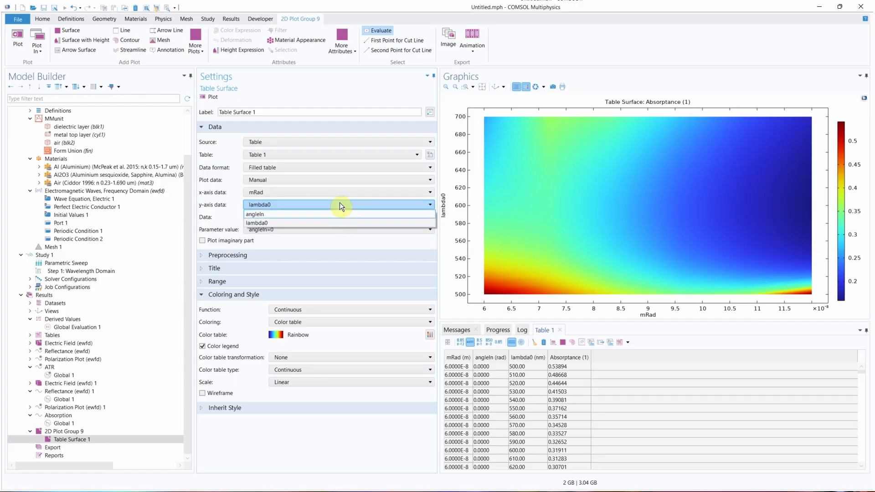
{"action": "left_click", "coordinate": [340, 204]}
{"action": "left_click", "coordinate": [341, 191]}
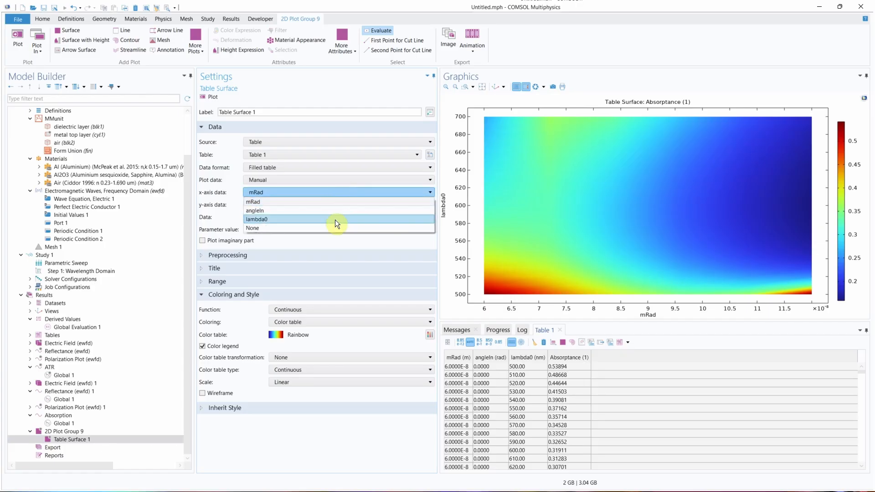
{"action": "left_click", "coordinate": [334, 220]}
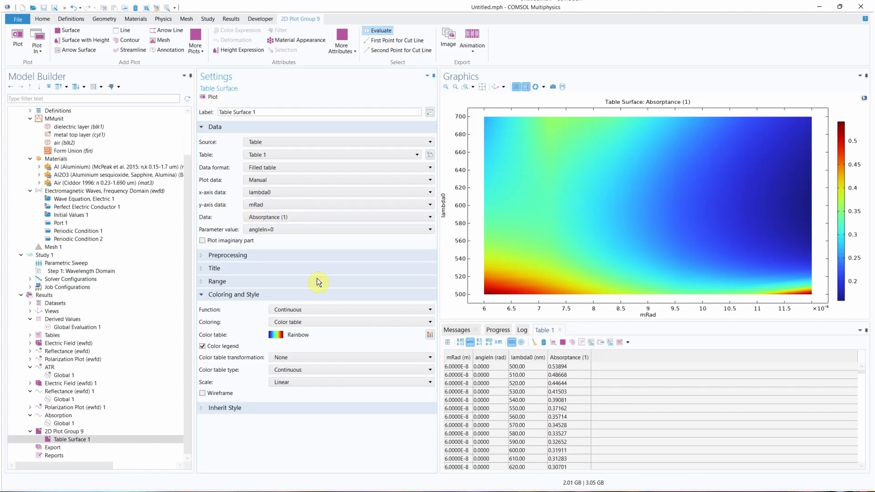
{"action": "left_click", "coordinate": [210, 97]}
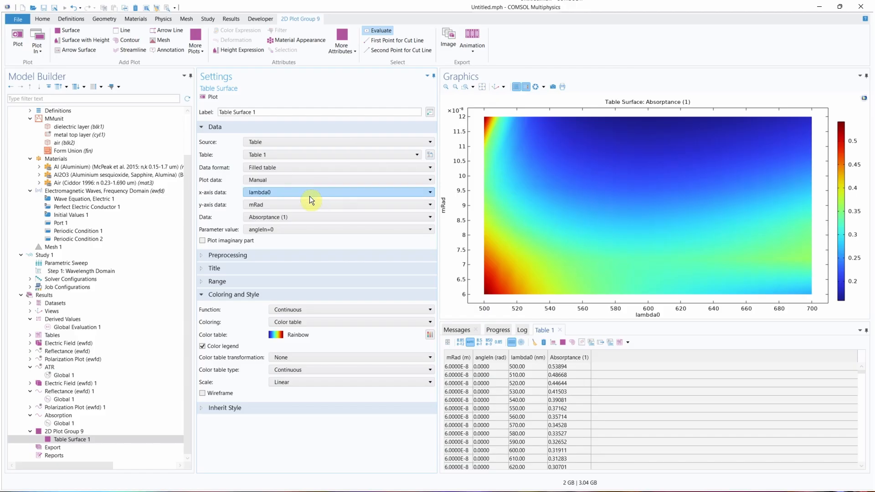
Step: Set the table surface's parameter value to angleIn=0.7854 and replot the absorptance map
{"action": "left_click", "coordinate": [283, 231]}
{"action": "left_click", "coordinate": [283, 249]}
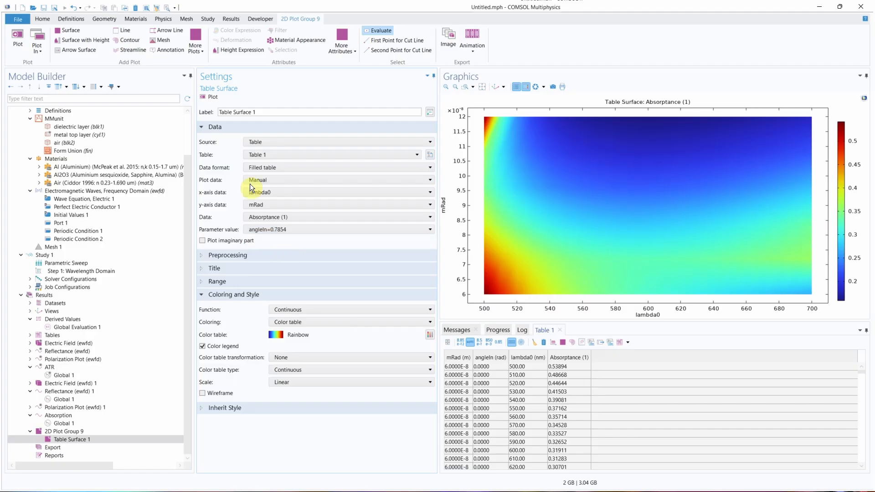
{"action": "left_click", "coordinate": [210, 97]}
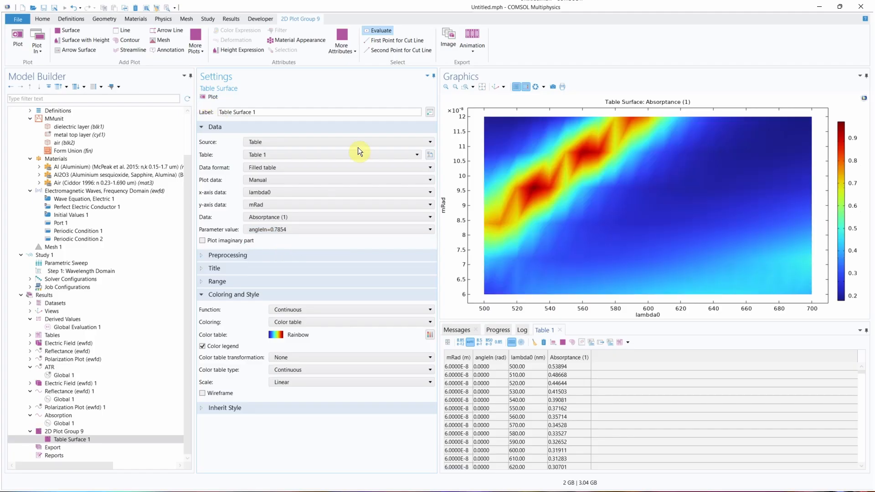